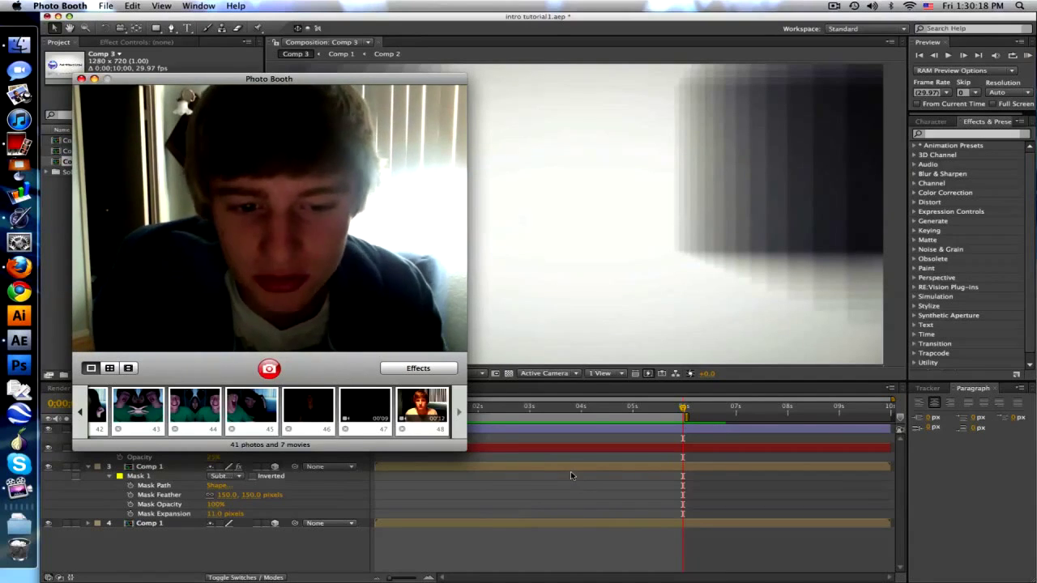
Leave Photo Booth and bring the After Effects project back to the front
click(570, 475)
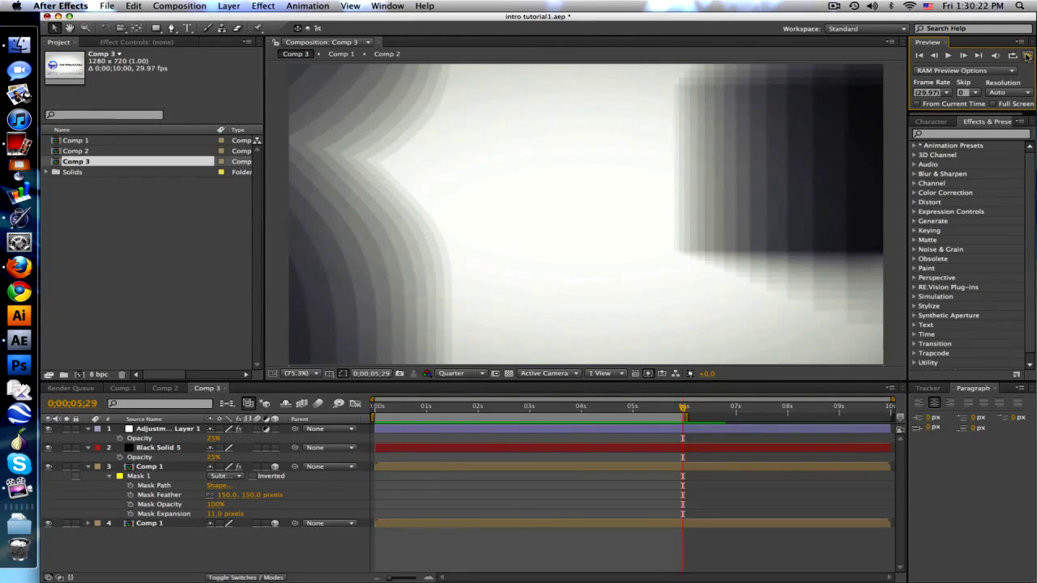
click(1027, 55)
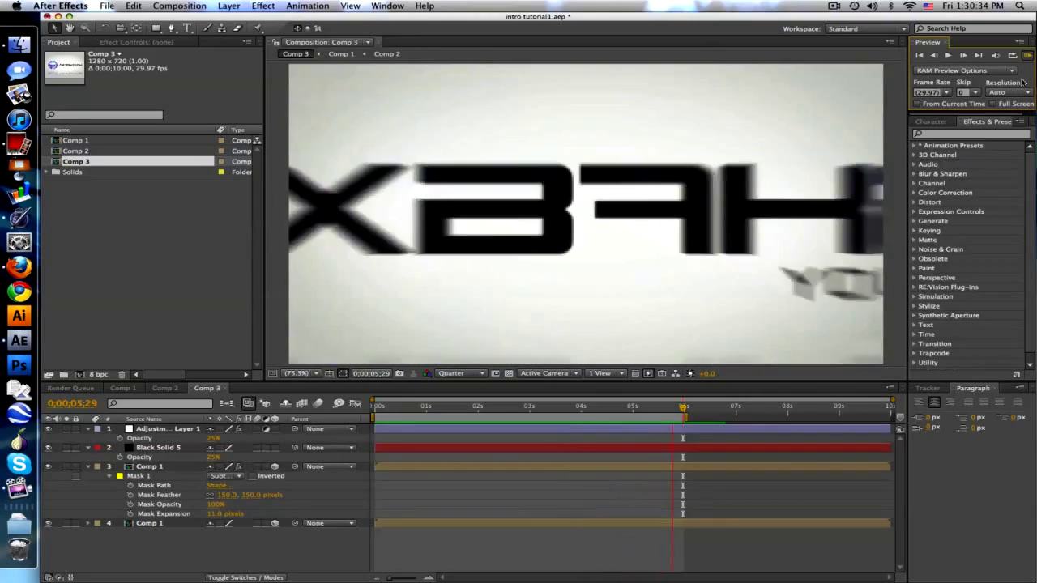
click(1027, 57)
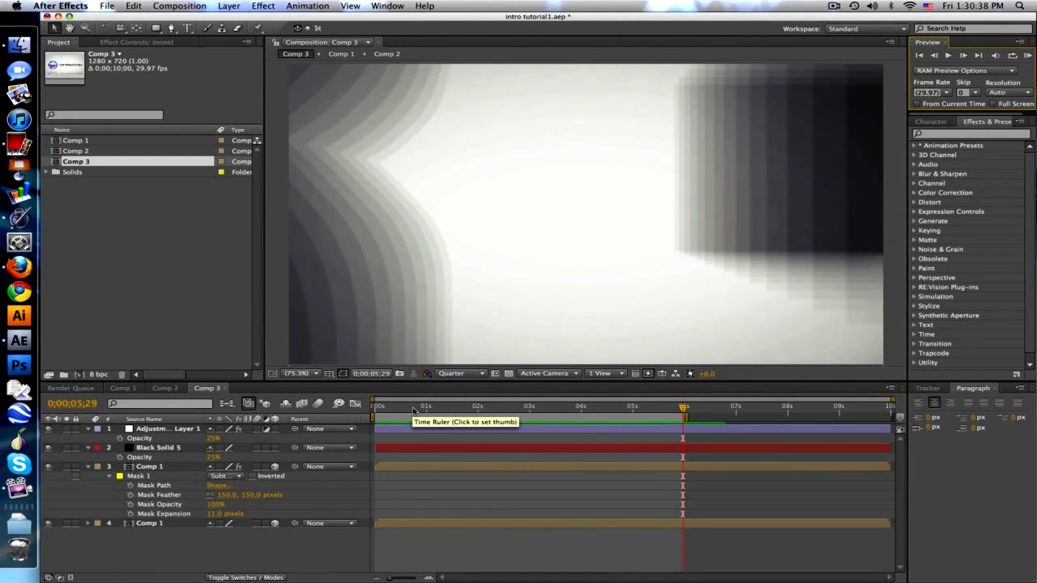
drag(381, 410, 492, 414)
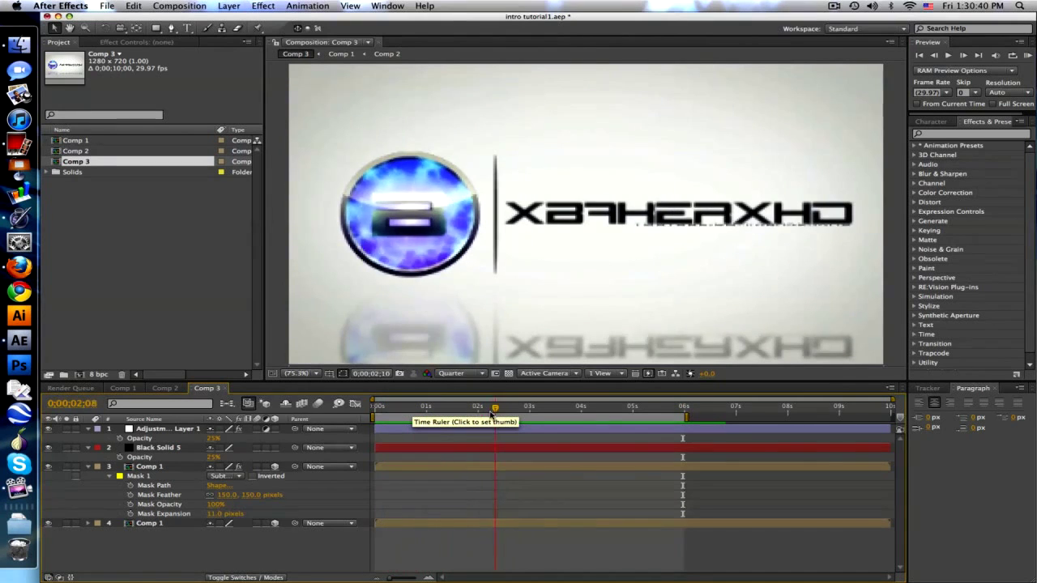
click(636, 405)
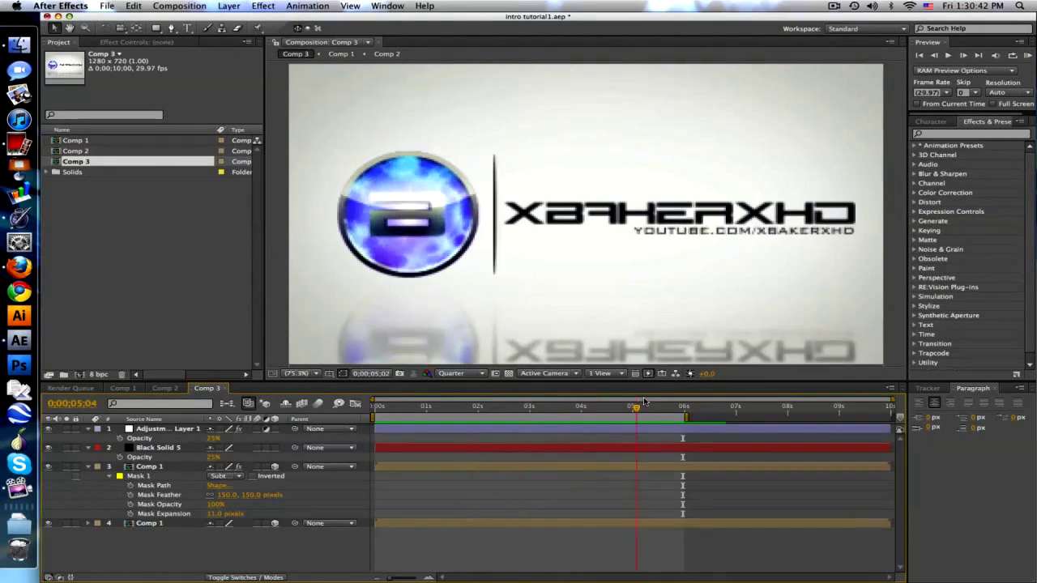
mouse_move(644, 403)
mouse_down()
mouse_move(422, 407)
mouse_move(508, 407)
mouse_up()
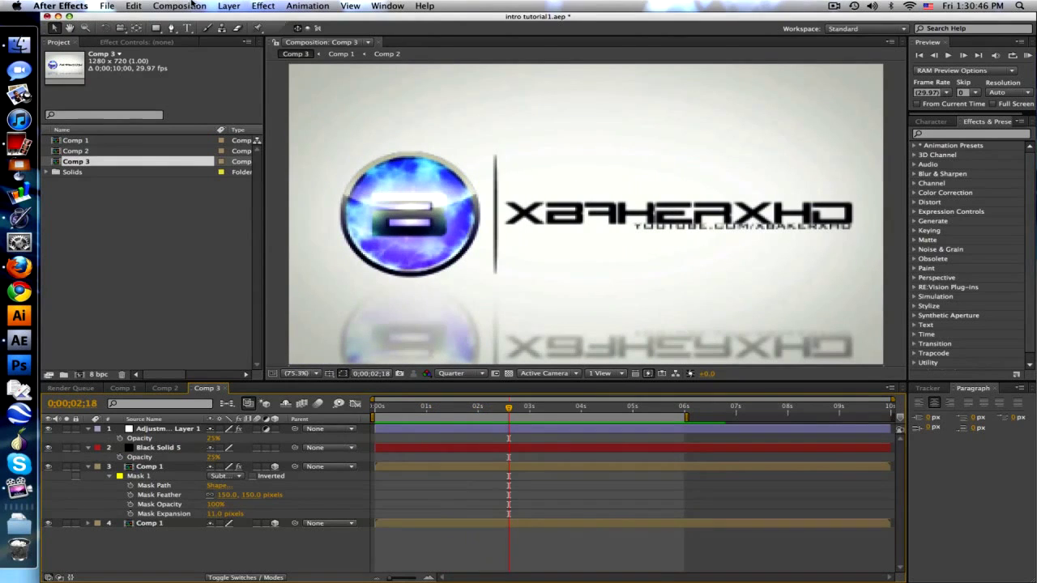
Close the Comp 3, Comp 2 and Comp 1 timeline tabs
click(179, 5)
click(194, 392)
click(226, 388)
click(182, 389)
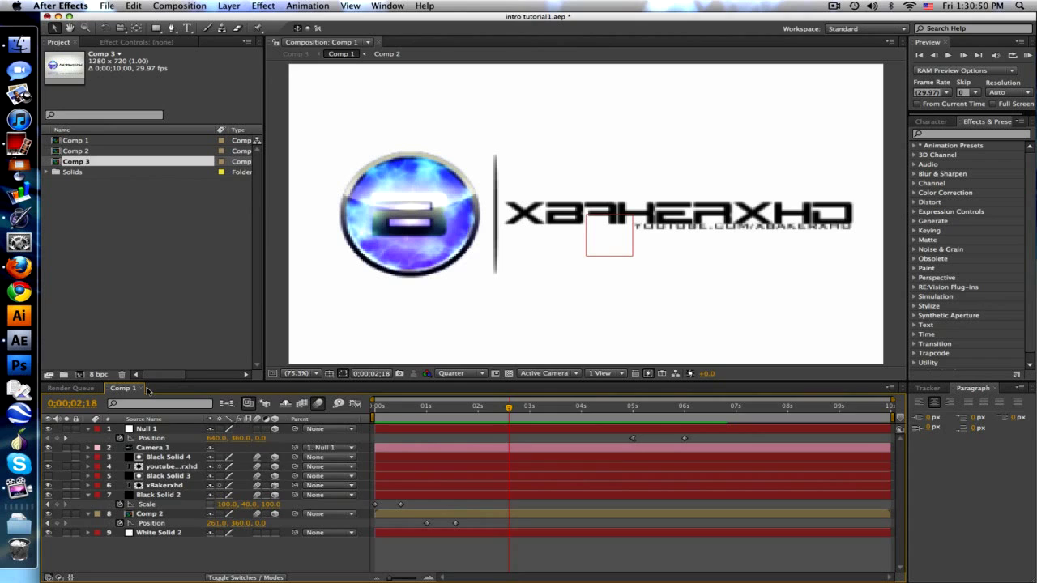
click(142, 389)
Create a new 1280×720 composition
click(180, 6)
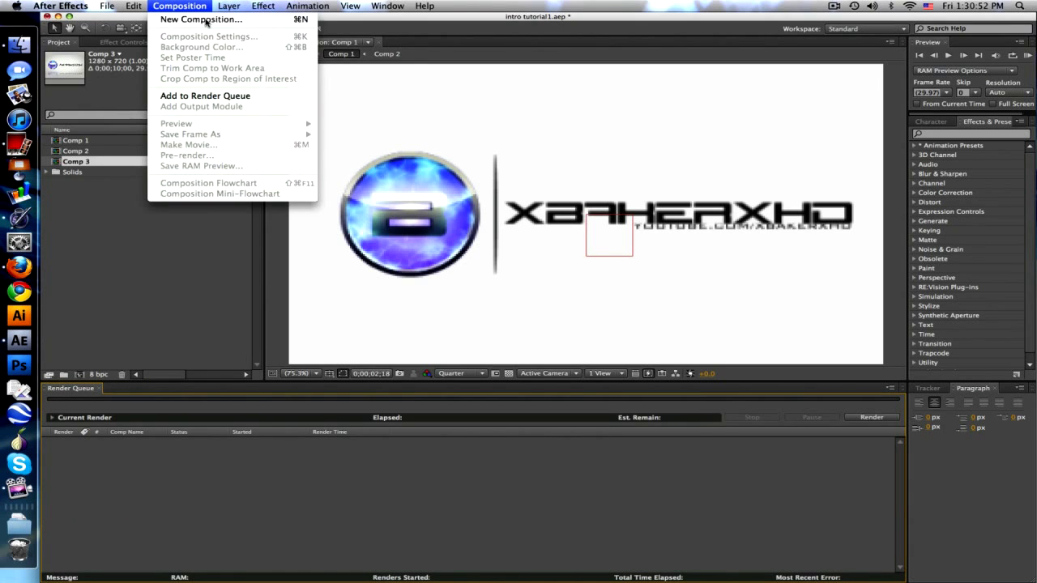
click(206, 19)
drag(464, 287, 463, 287)
click(464, 287)
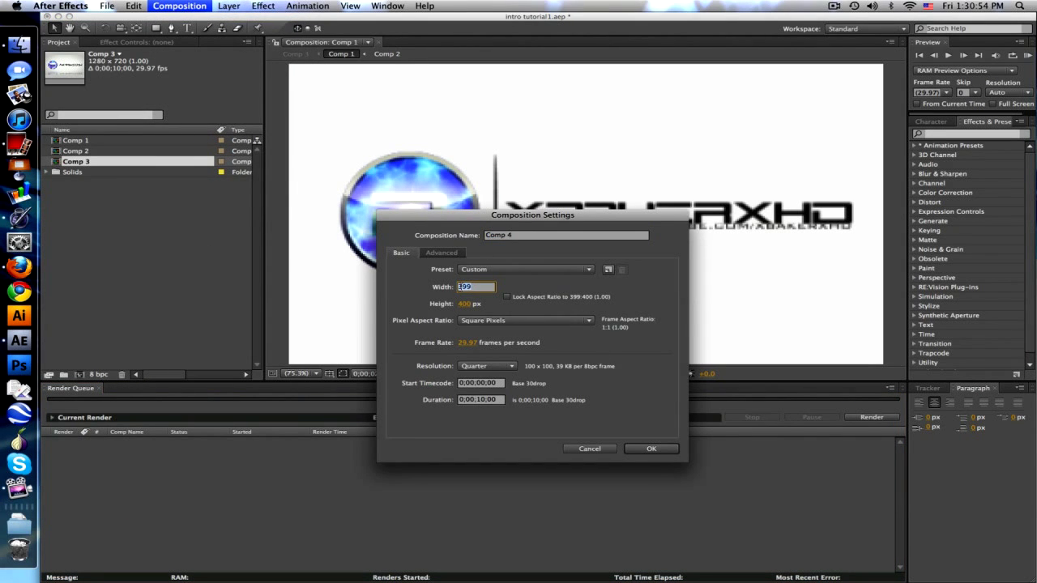
text(1280)
key(Tab)
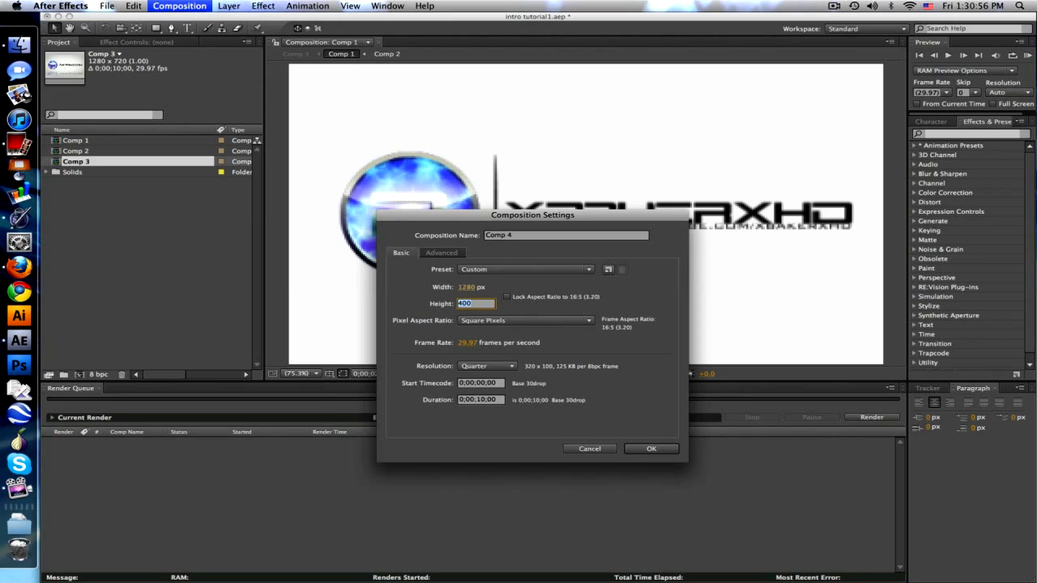
text(720)
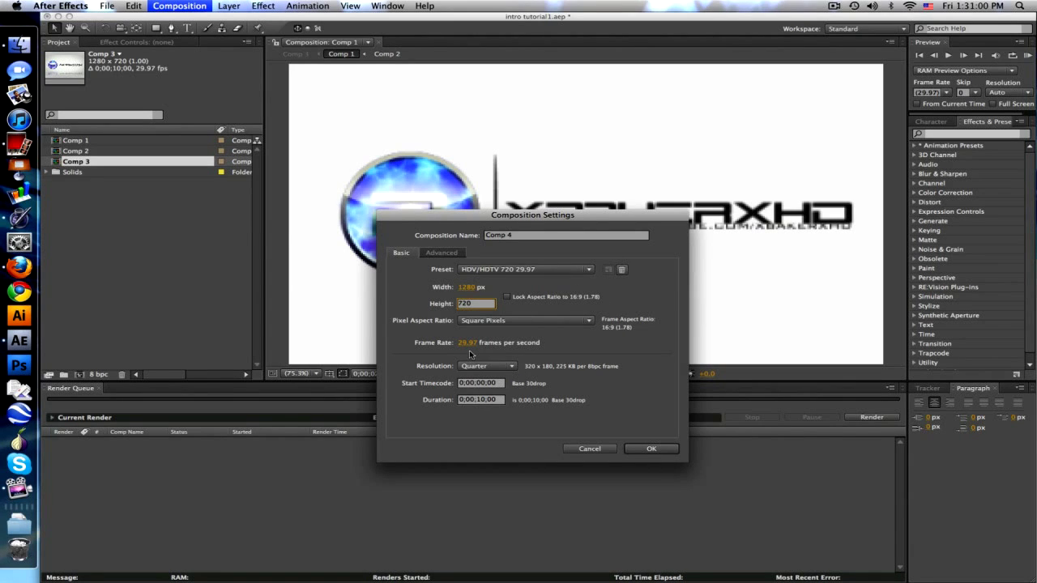
click(663, 448)
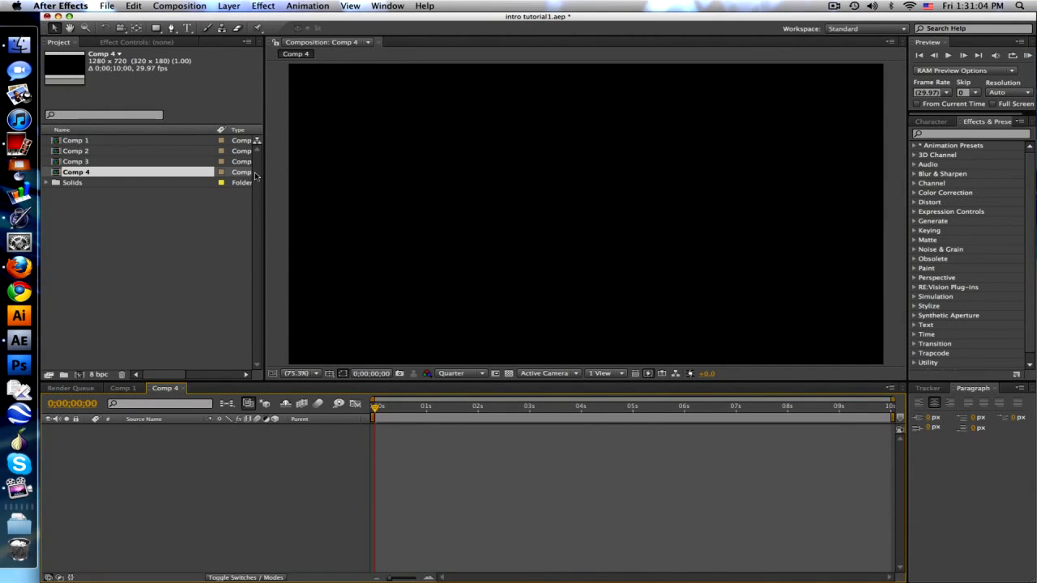
Rename the new Comp 4 composition to PreFinal
click(179, 6)
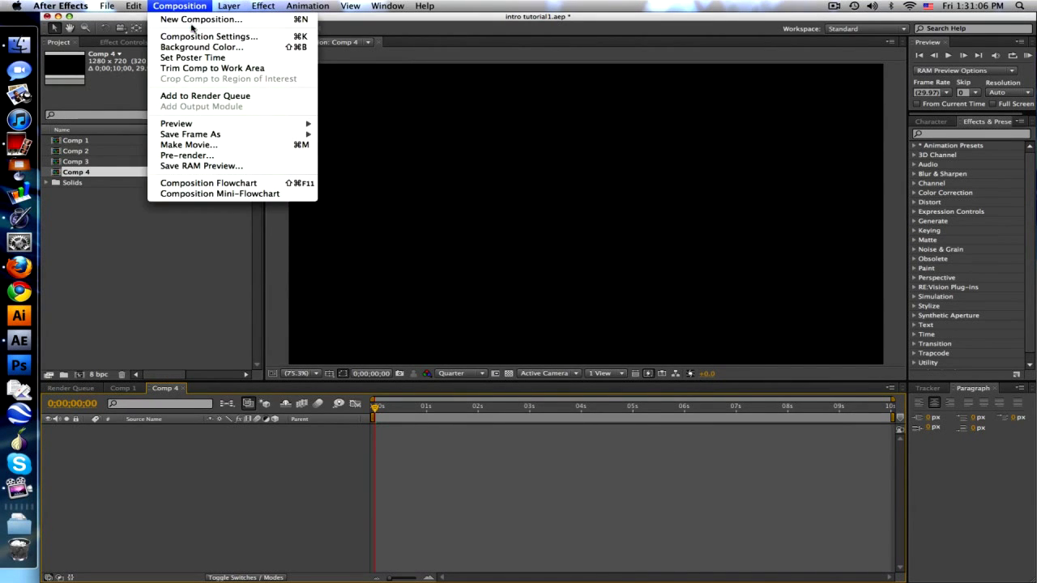
click(195, 38)
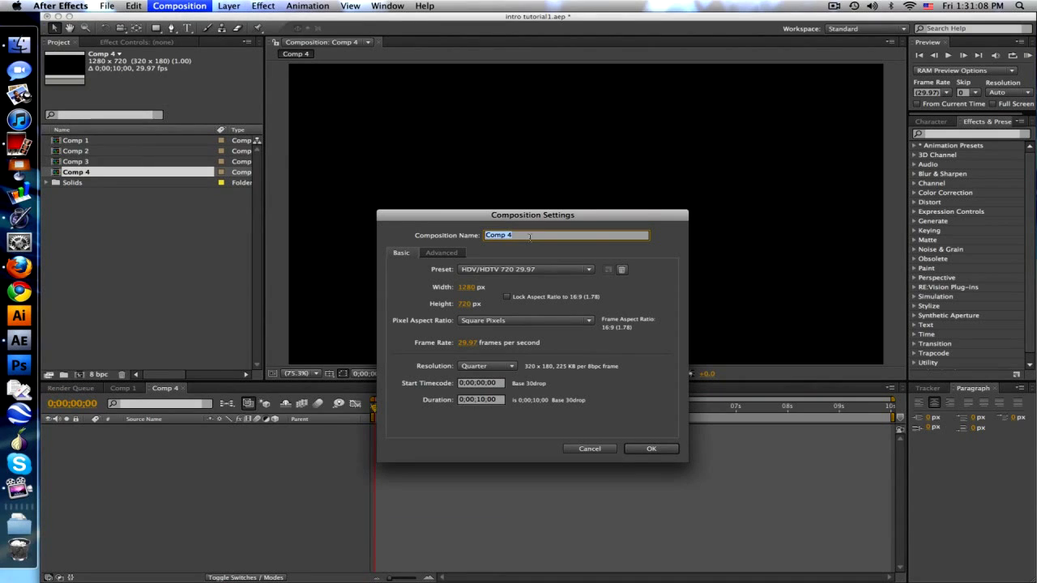
text(I)
key(Return)
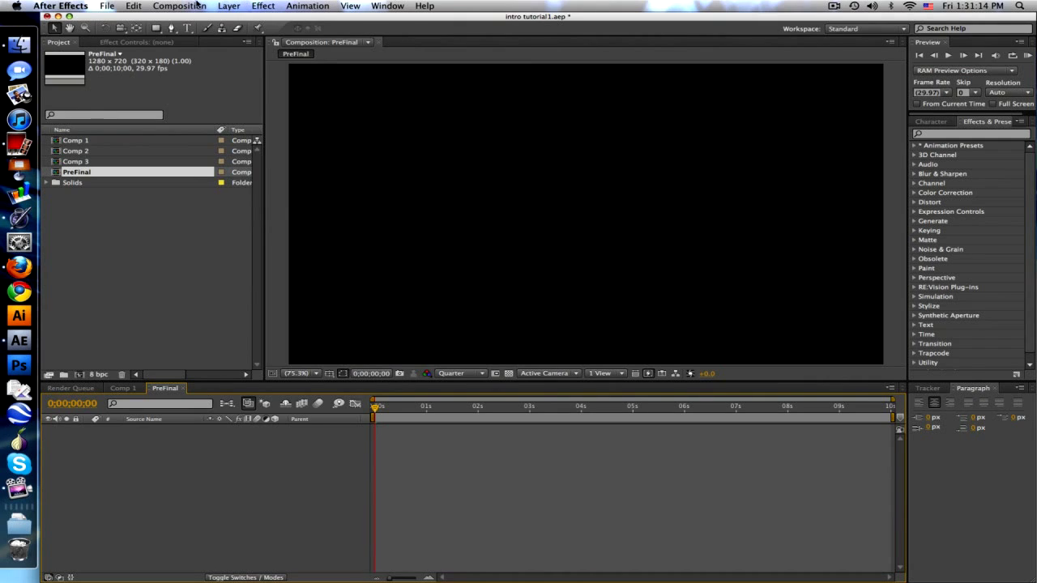
Create a 400×400 composition named Emblem
click(197, 6)
click(204, 25)
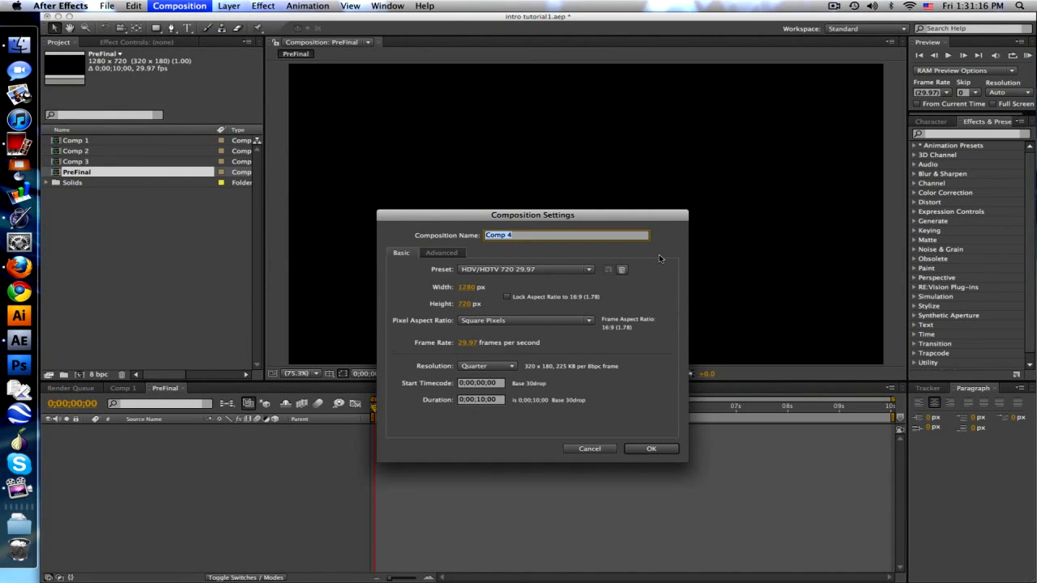
text(Emblem)
click(467, 287)
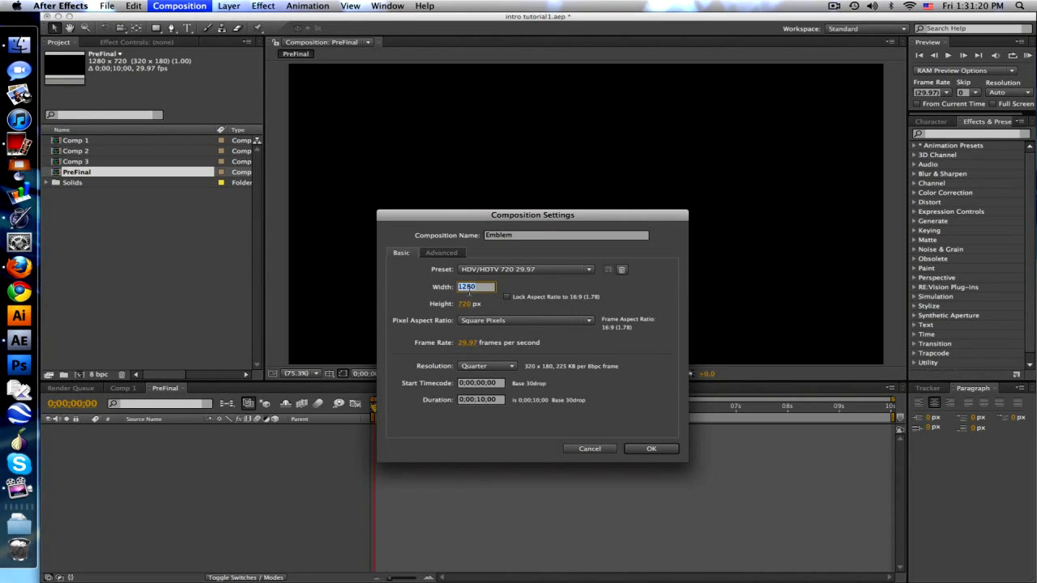
text(40)
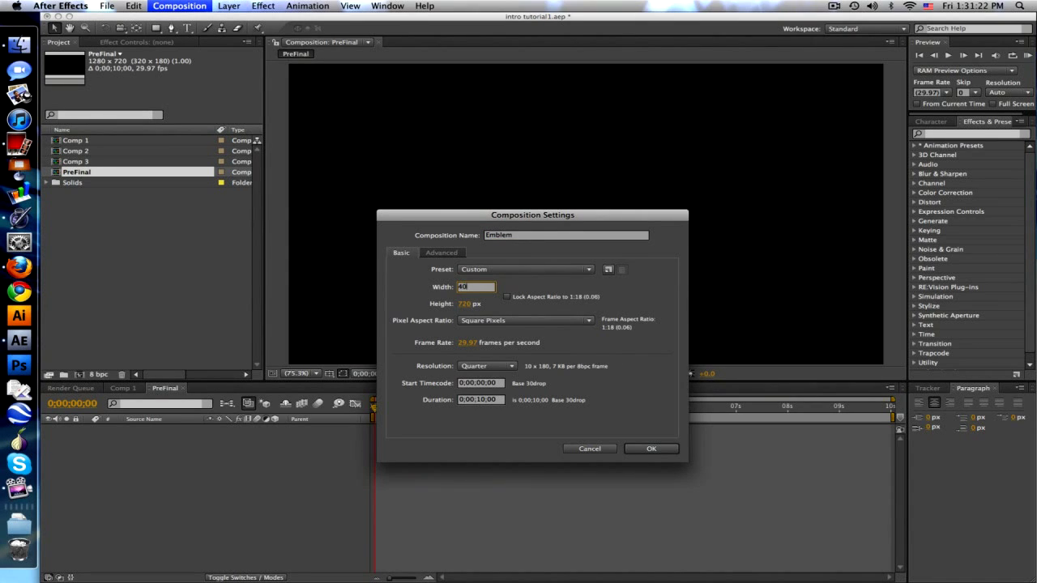
text(0)
key(Tab)
text(400)
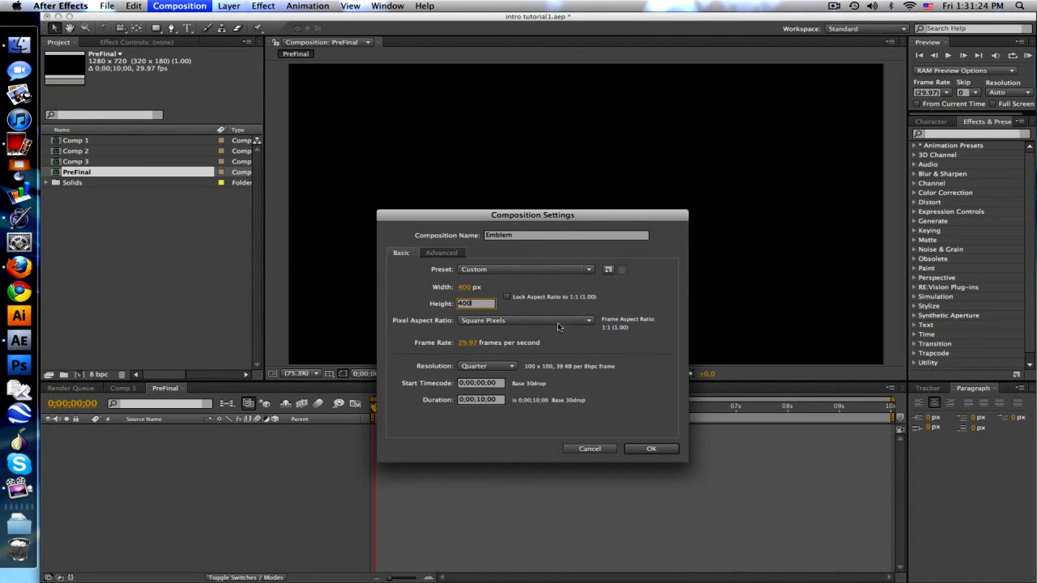
click(652, 449)
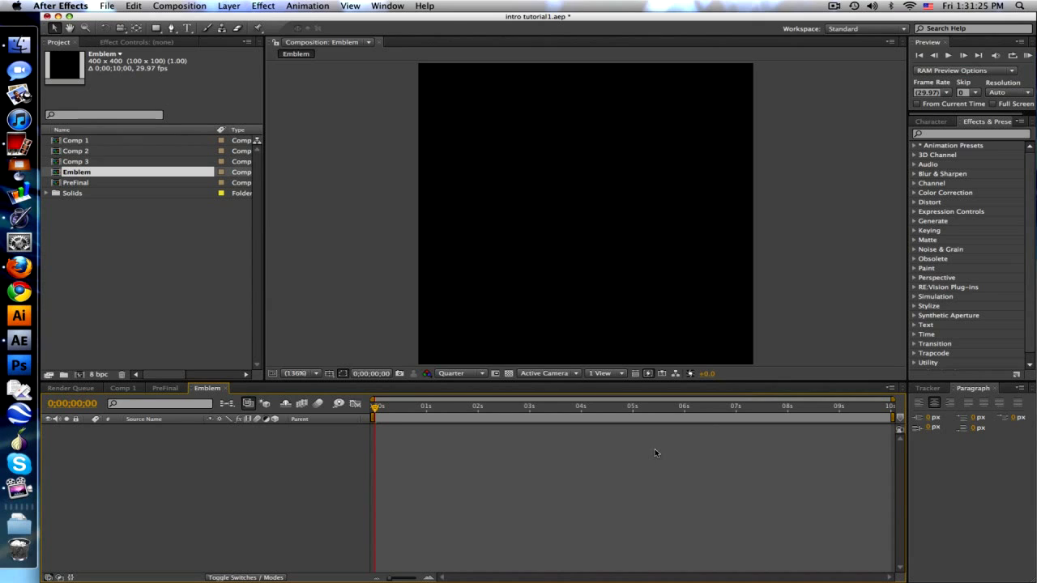
Set the viewer to 100% and add a bright blue full-frame solid named Color
click(296, 373)
click(324, 484)
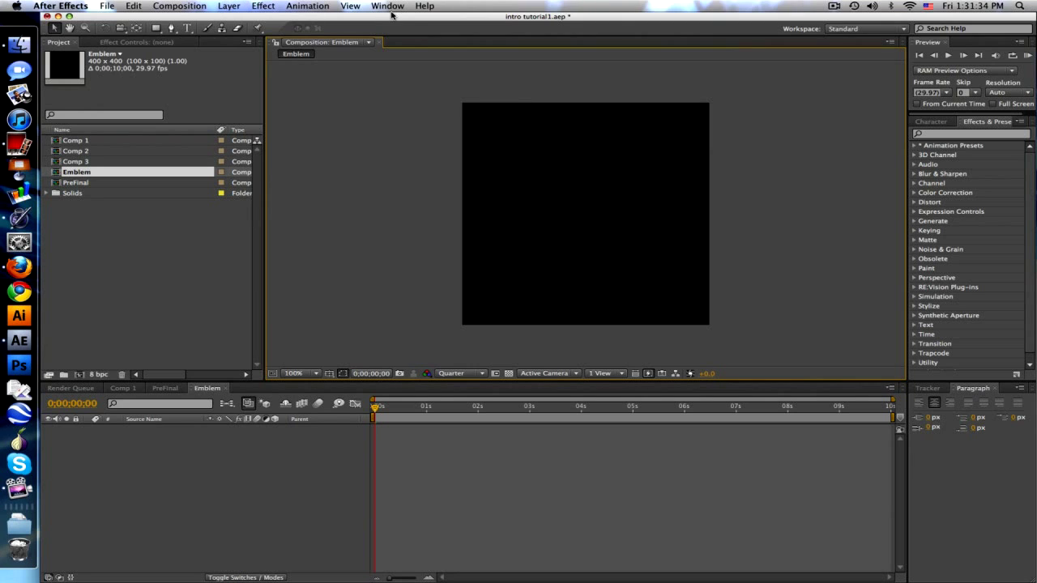
click(200, 5)
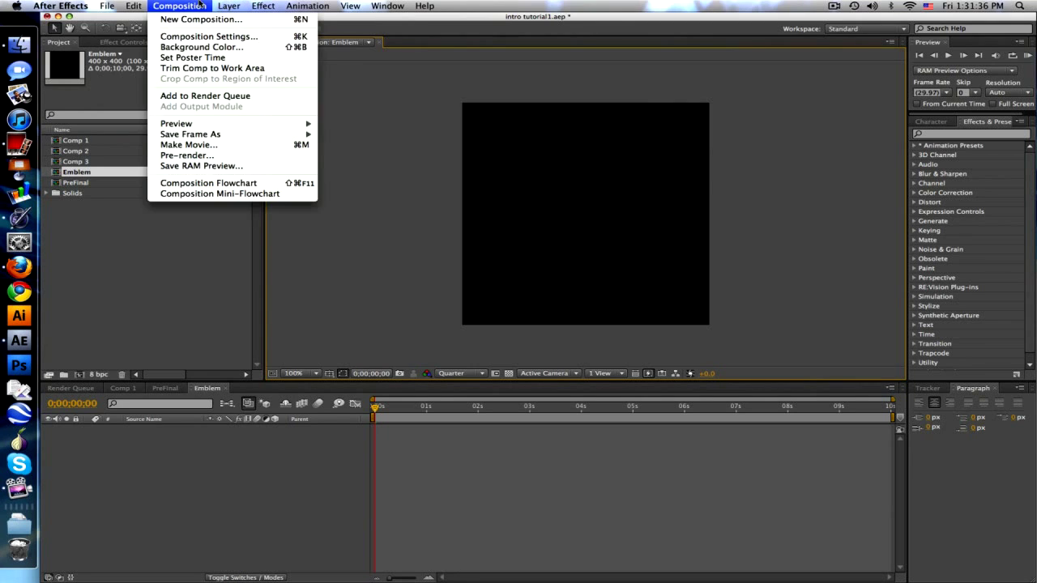
mouse_move(243, 18)
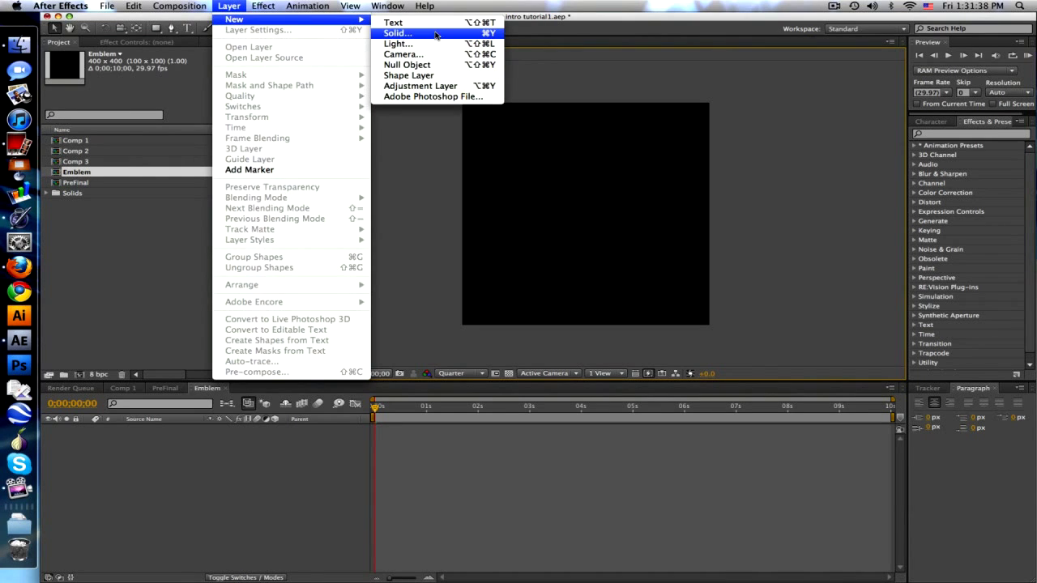
click(436, 35)
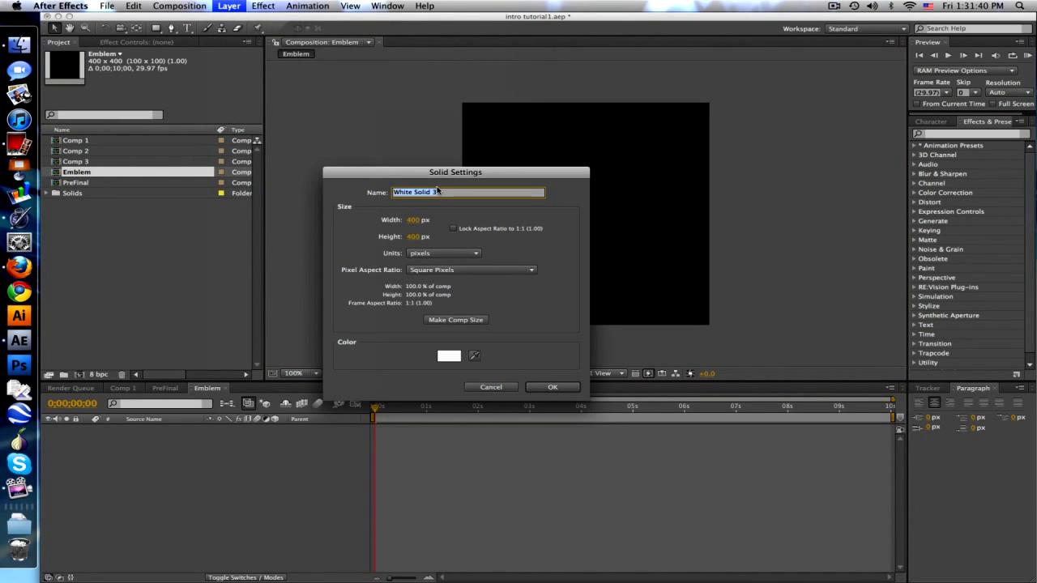
text(C)
text(olor)
click(450, 355)
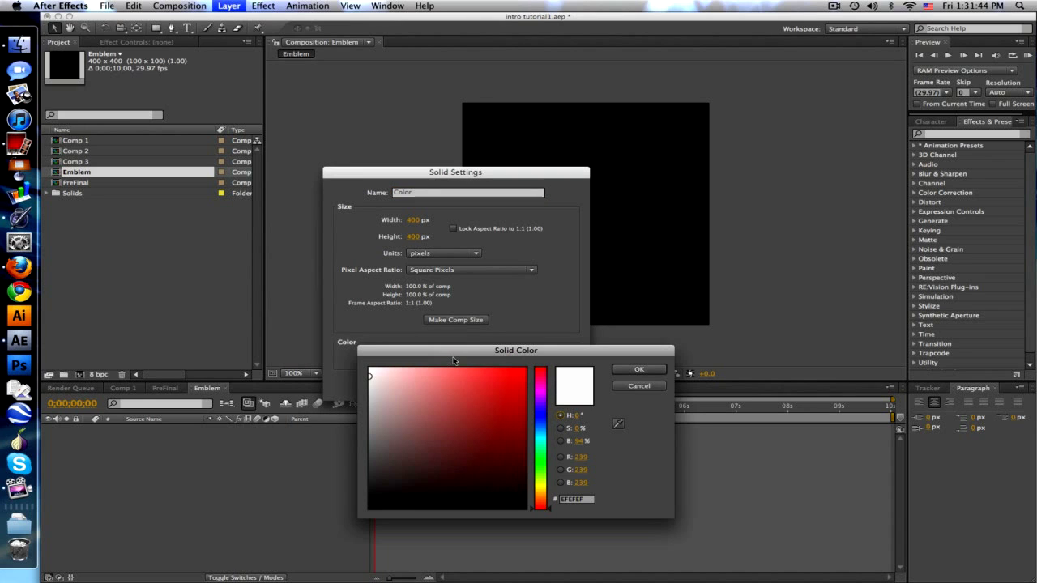
click(540, 415)
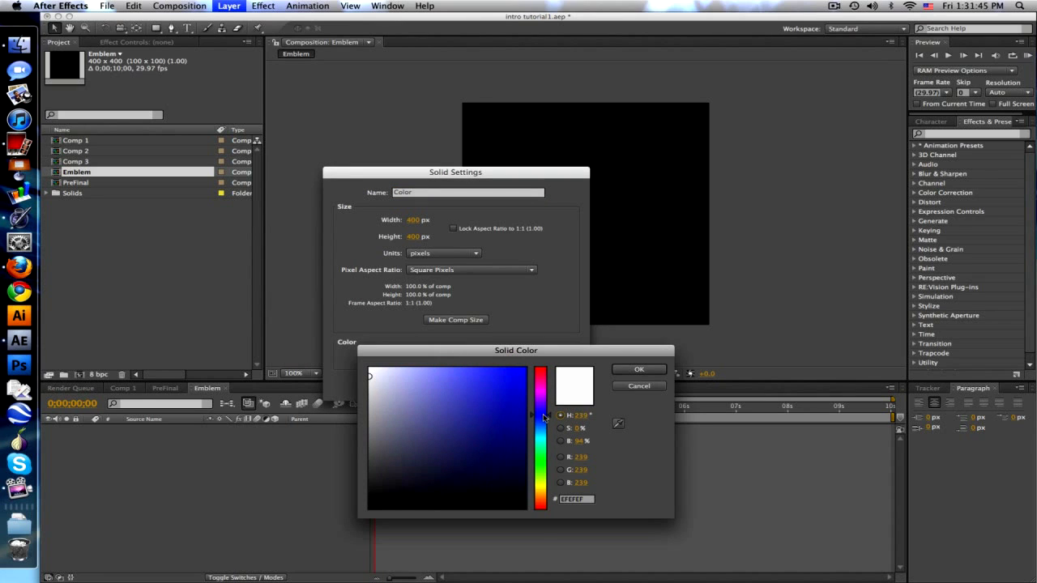
click(454, 430)
mouse_move(454, 431)
mouse_down()
mouse_move(477, 424)
mouse_move(477, 398)
mouse_move(490, 389)
mouse_move(461, 381)
mouse_move(470, 383)
mouse_up()
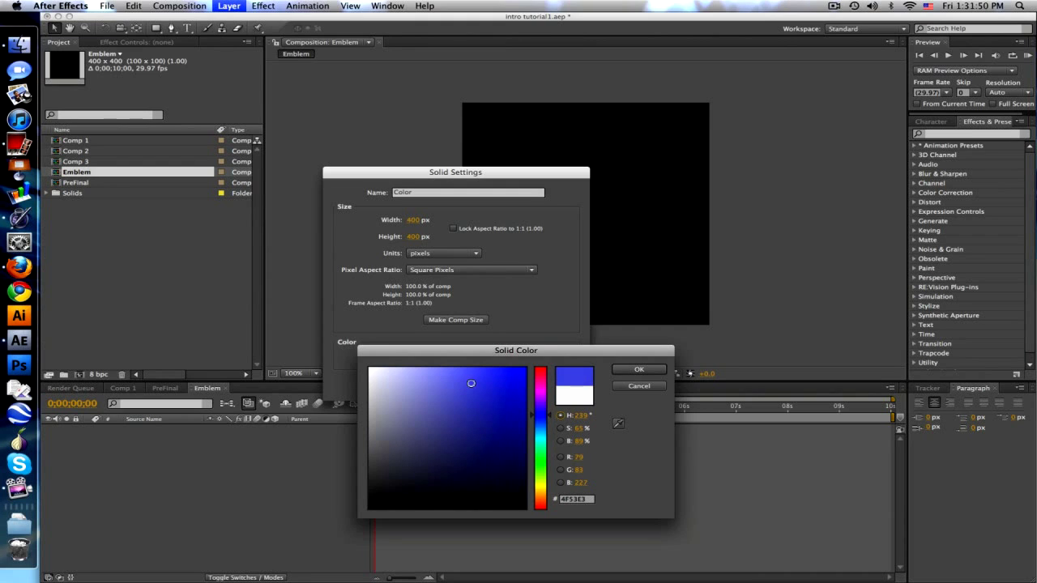
click(639, 369)
key(Return)
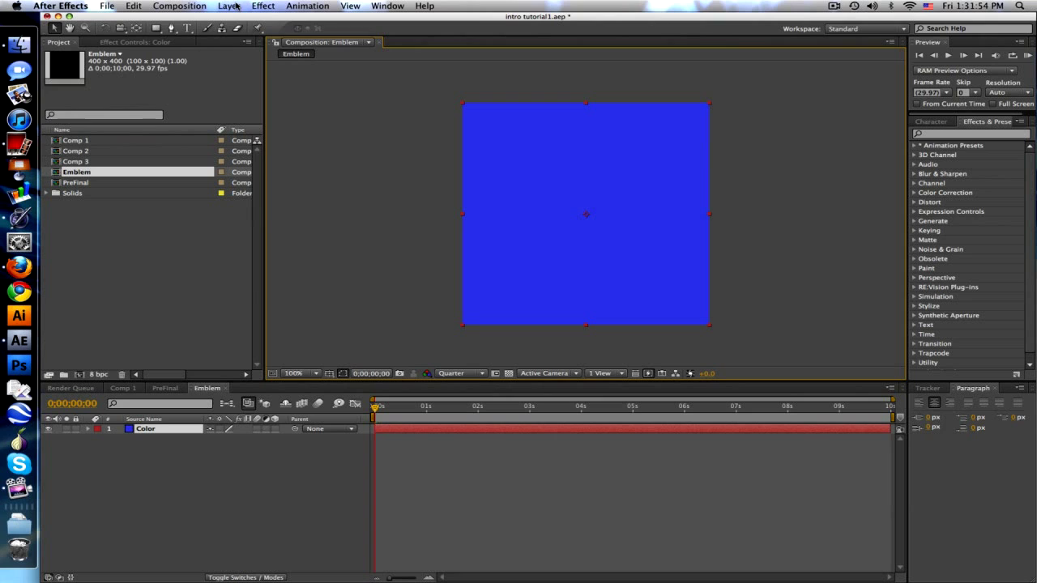
Mask the Color solid to a full-size circle and set the viewer to Full resolution
click(171, 28)
click(156, 30)
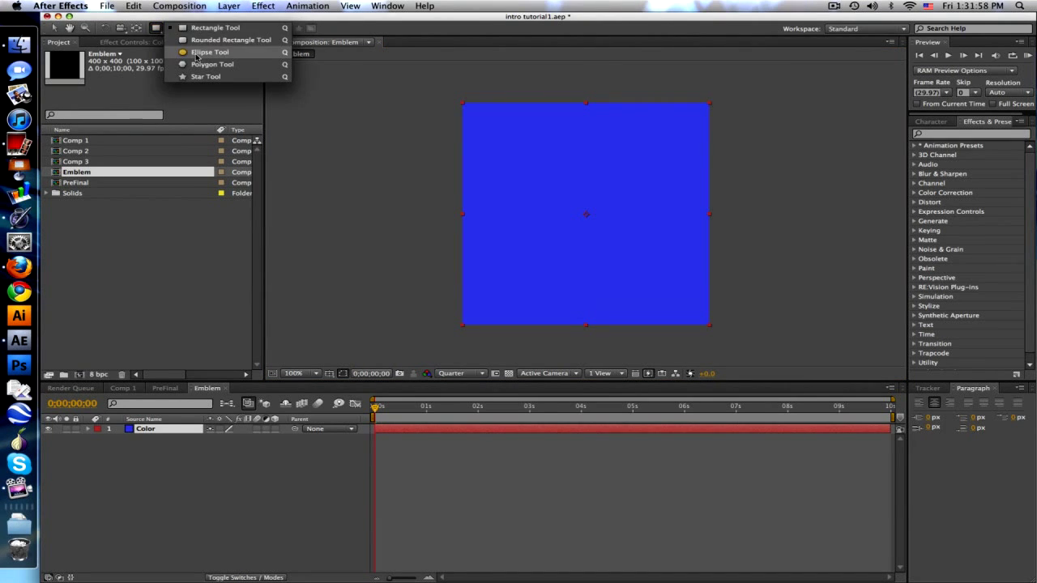
drag(157, 30, 202, 58)
double_click(158, 30)
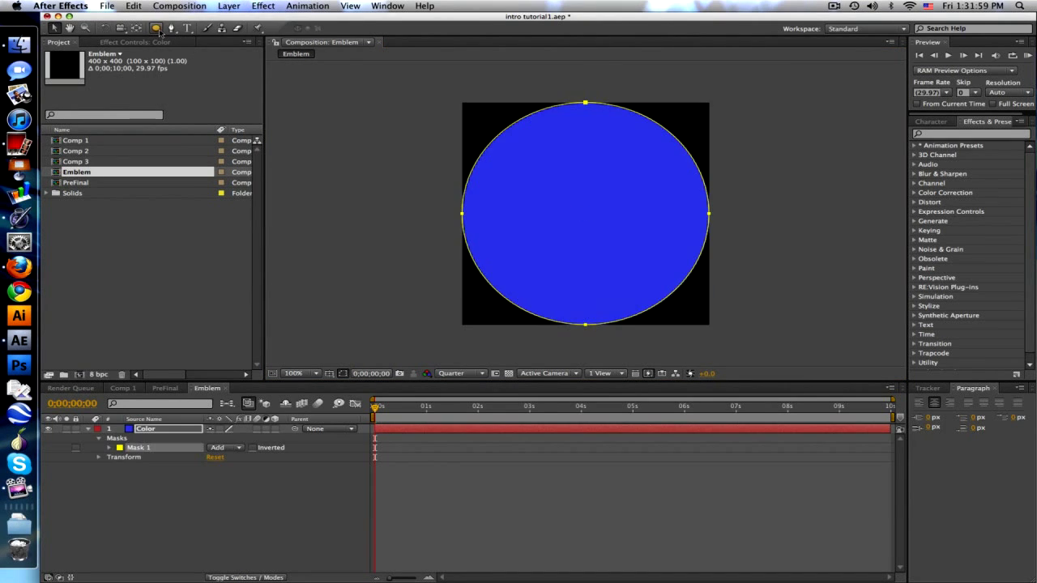
click(633, 502)
click(460, 377)
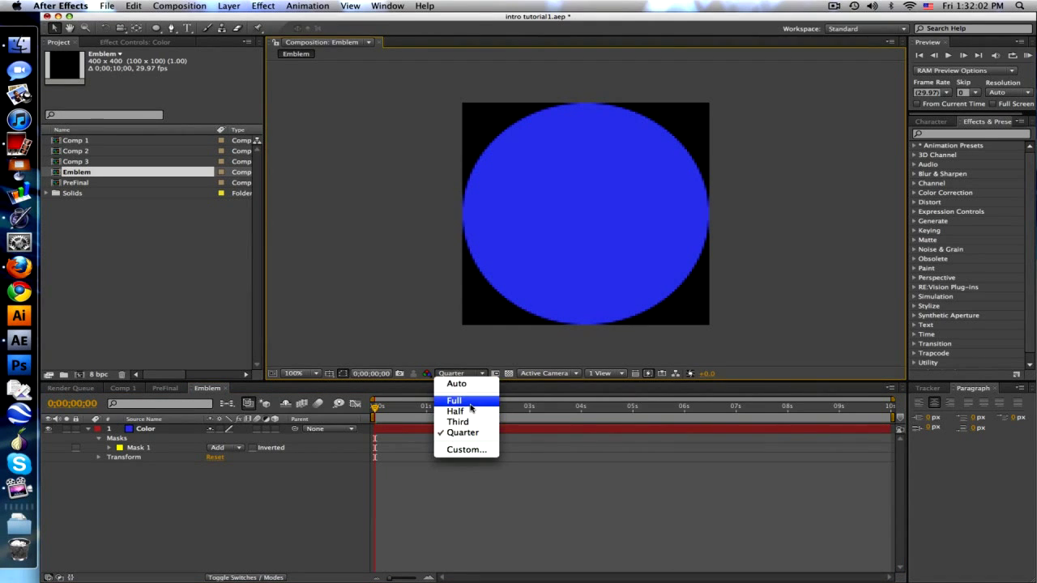
click(472, 406)
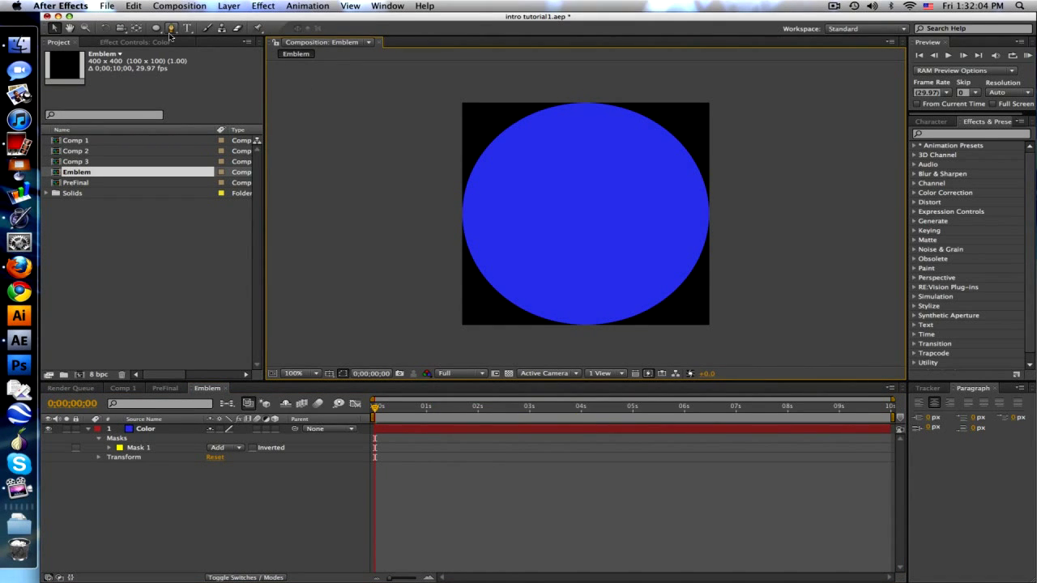
mouse_move(157, 29)
mouse_down()
mouse_move(205, 62)
mouse_move(154, 30)
mouse_up()
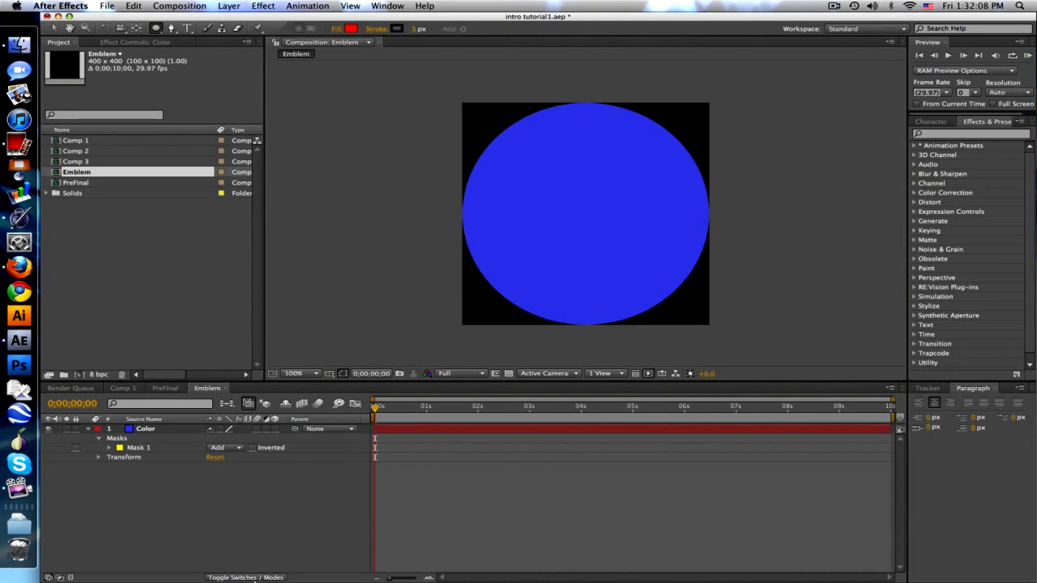
Duplicate the Color layer and name the copy Rim Outter
click(88, 428)
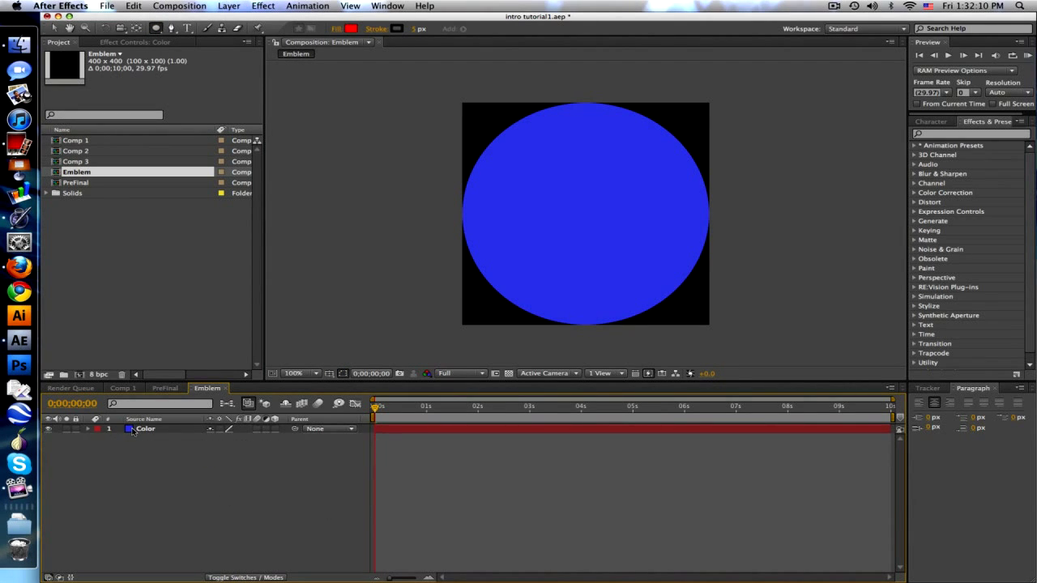
click(132, 429)
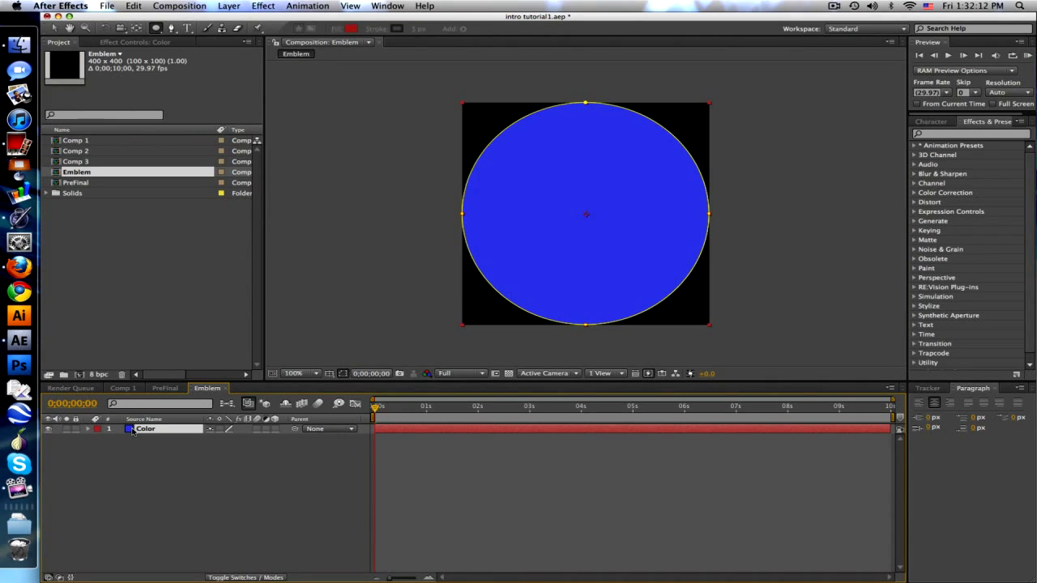
key(ctrl+d)
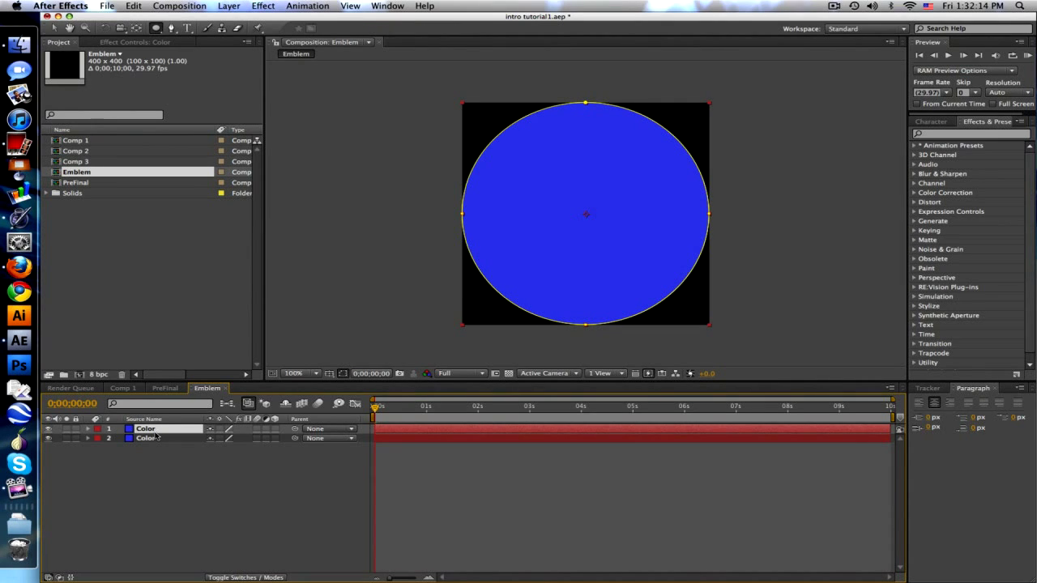
key(Return)
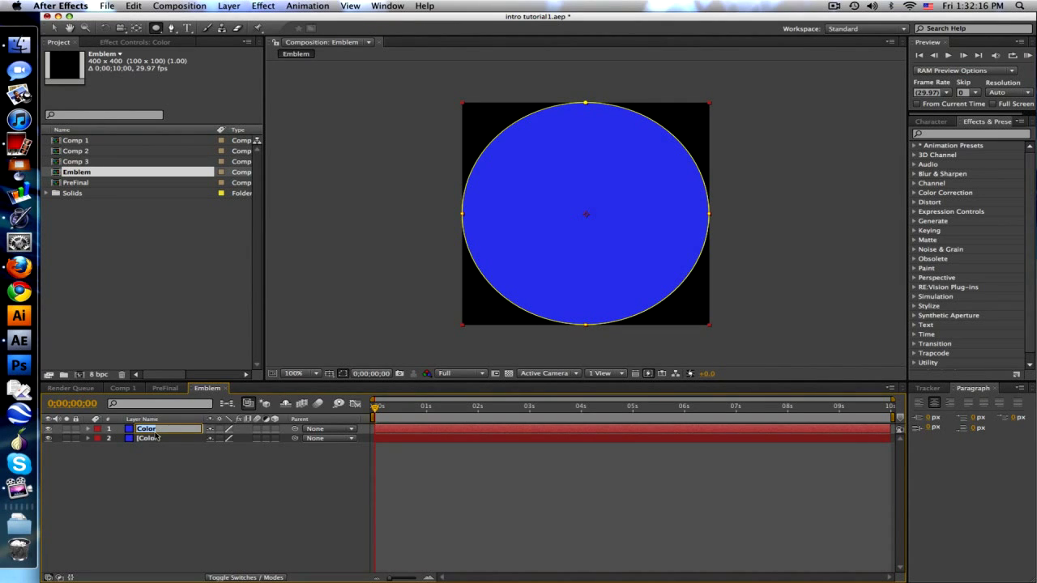
text(Rim Outter)
key(Return)
click(234, 527)
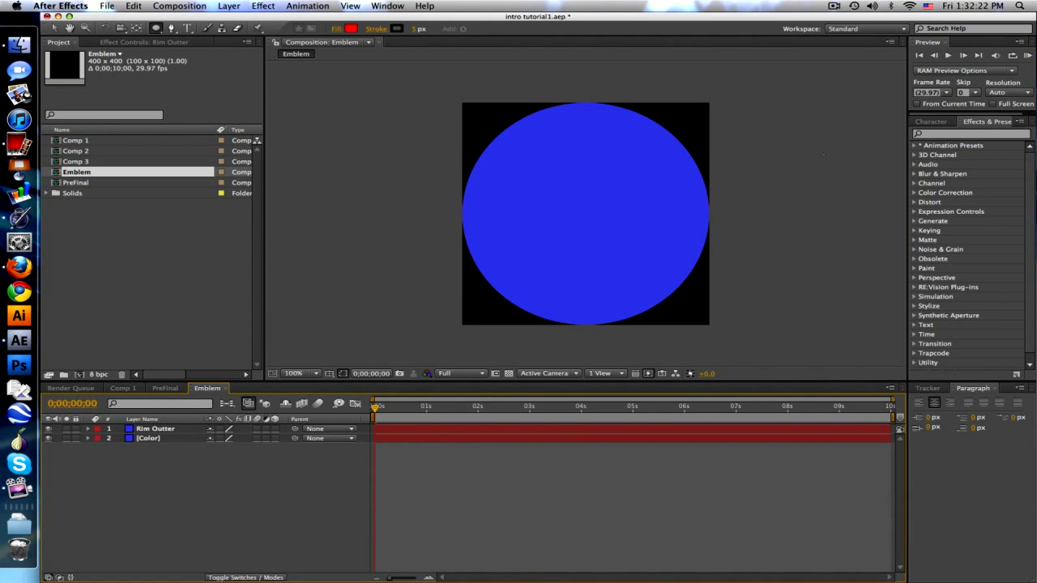
Duplicate Mask 1, set Mask 2 to Subtract and give it negative expansion
click(88, 429)
click(99, 439)
click(130, 449)
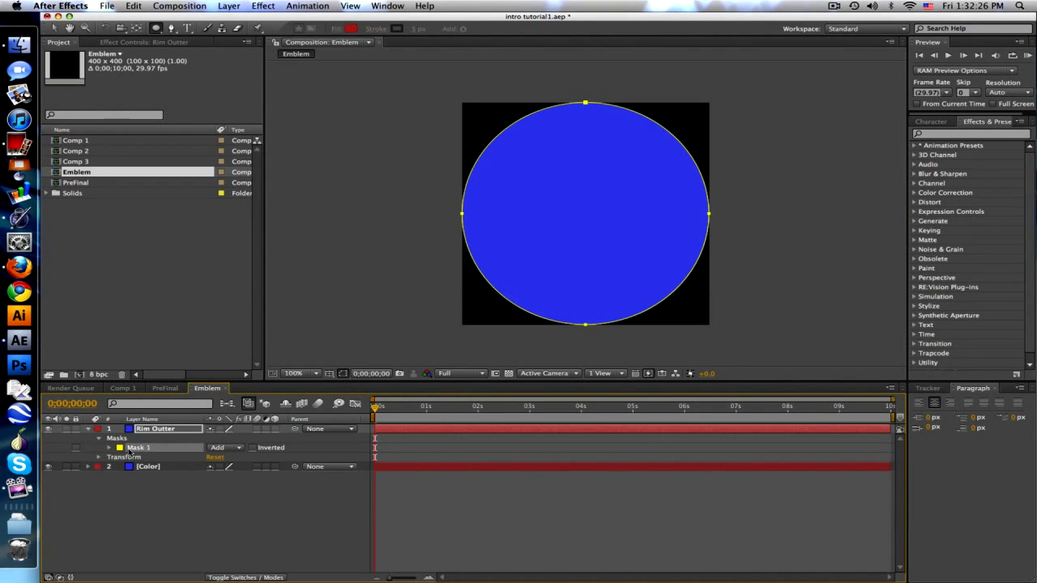
key(ctrl+d)
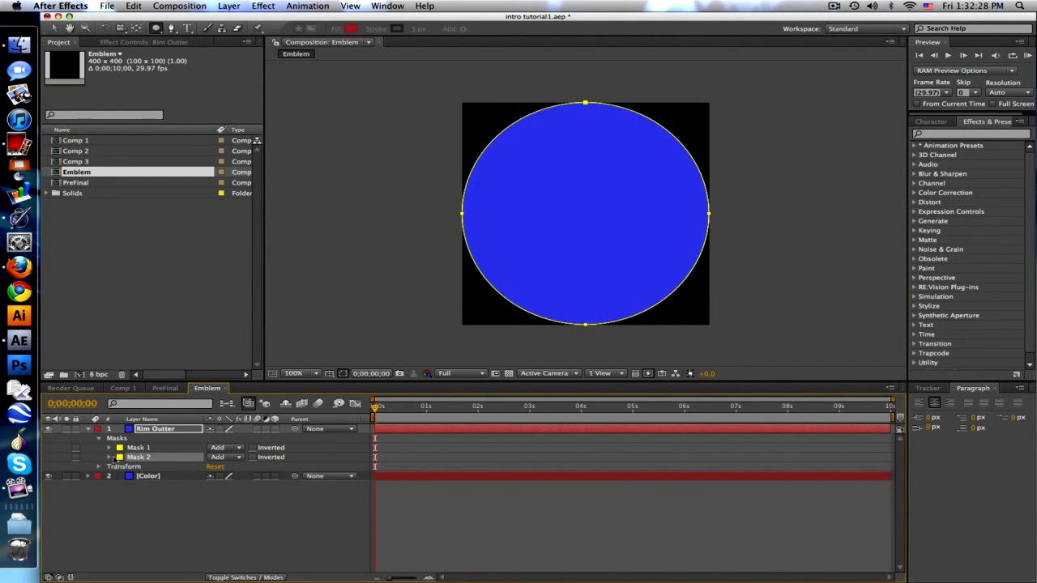
click(108, 457)
click(224, 458)
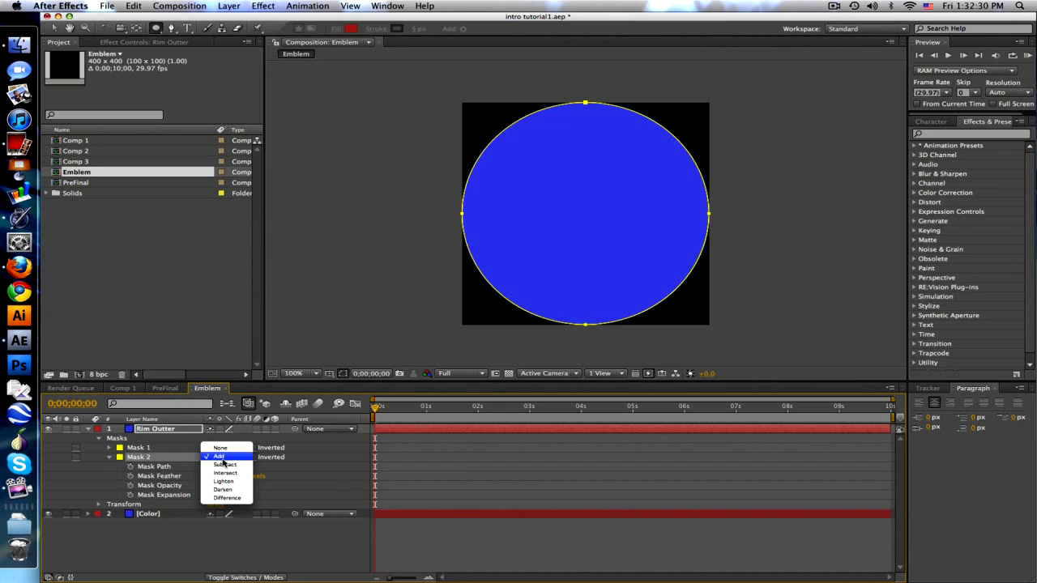
click(225, 467)
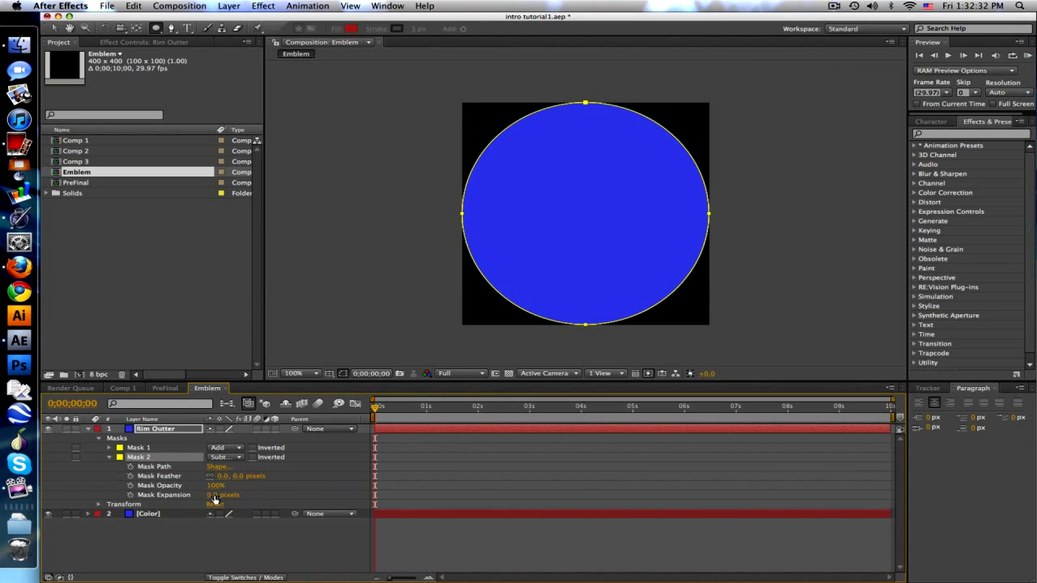
mouse_move(211, 495)
mouse_down()
mouse_move(194, 497)
mouse_move(212, 492)
mouse_up()
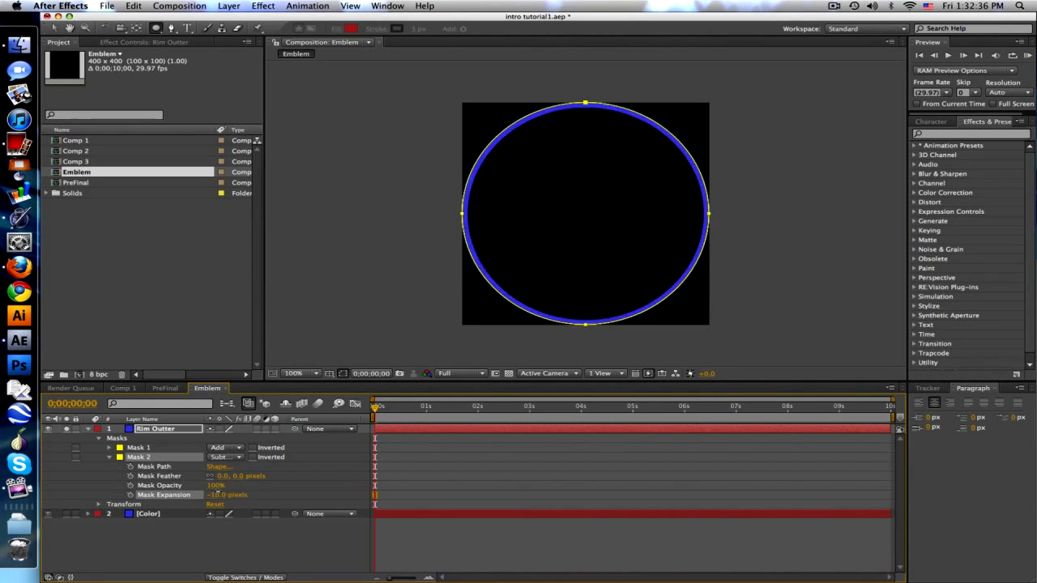
Set Mask 2 expansion to -15 and apply a Ramp effect to Rim Outter
click(219, 495)
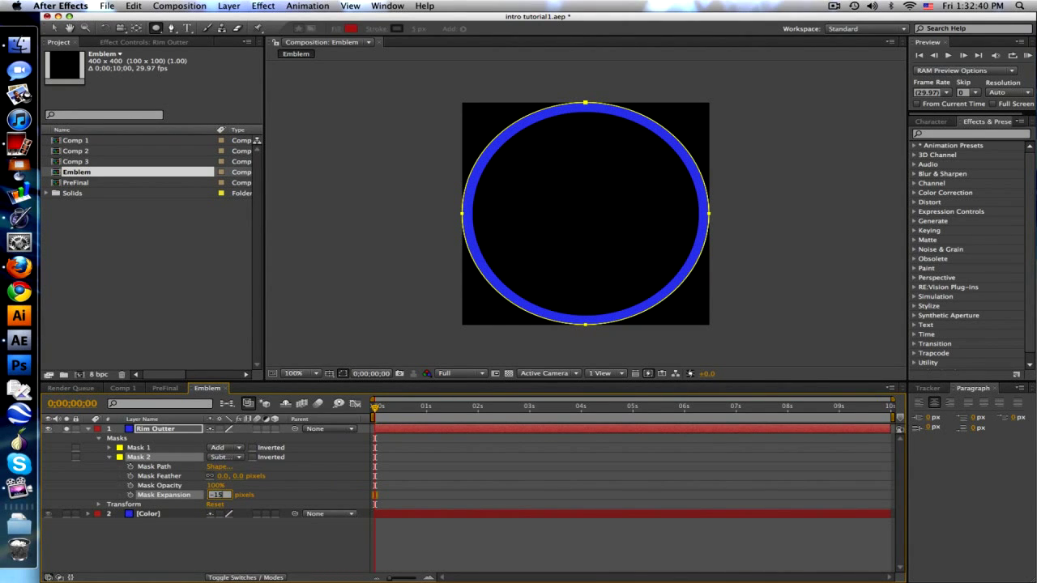
key(Return)
click(458, 539)
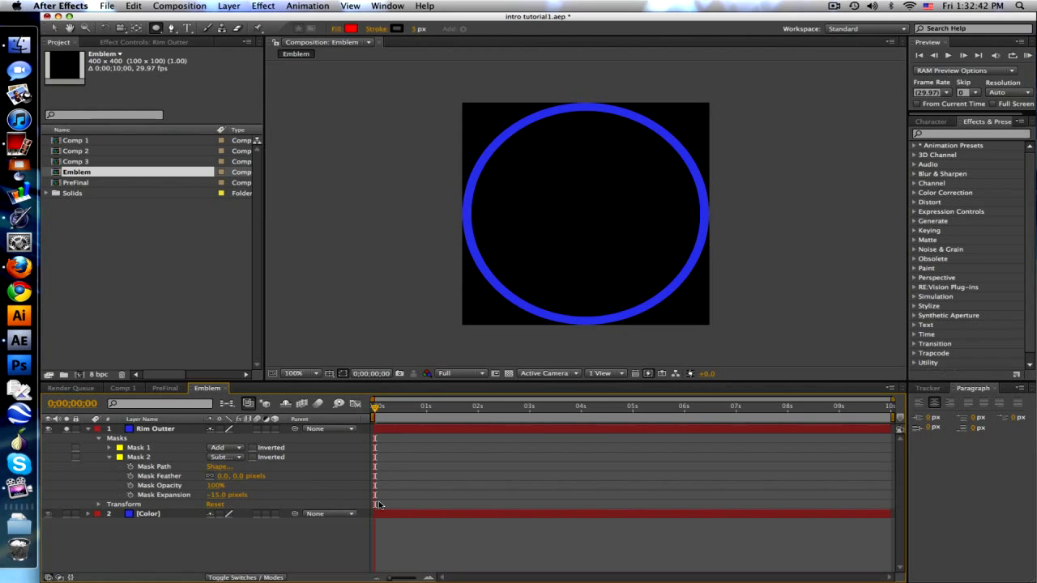
click(962, 133)
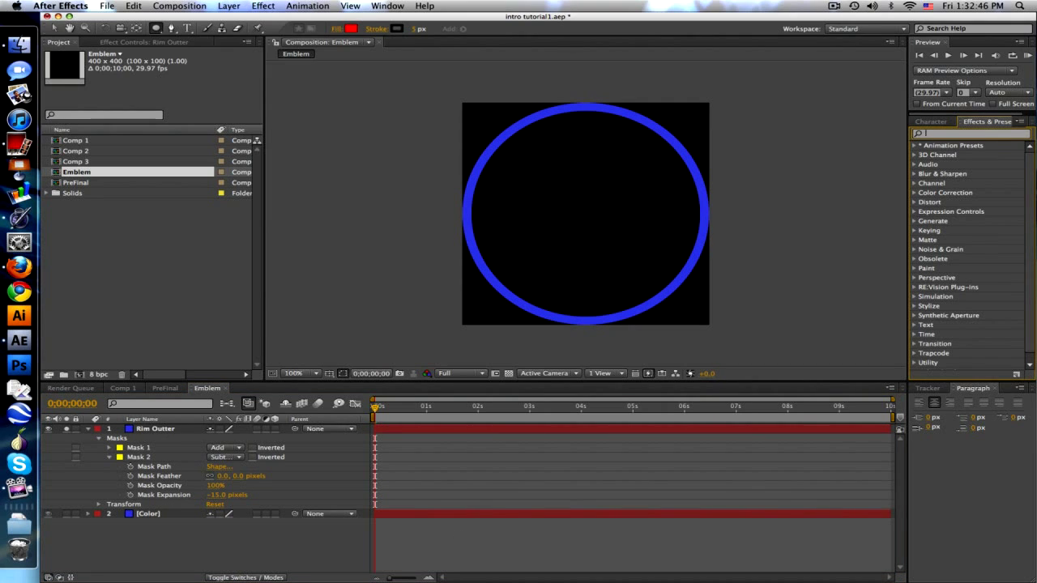
text(ramp)
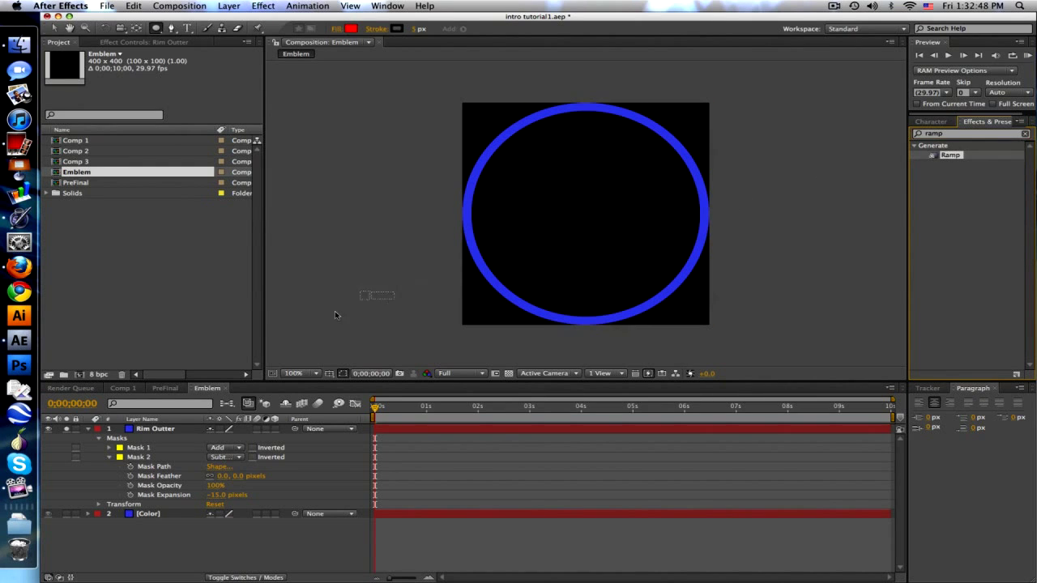
drag(949, 155, 138, 429)
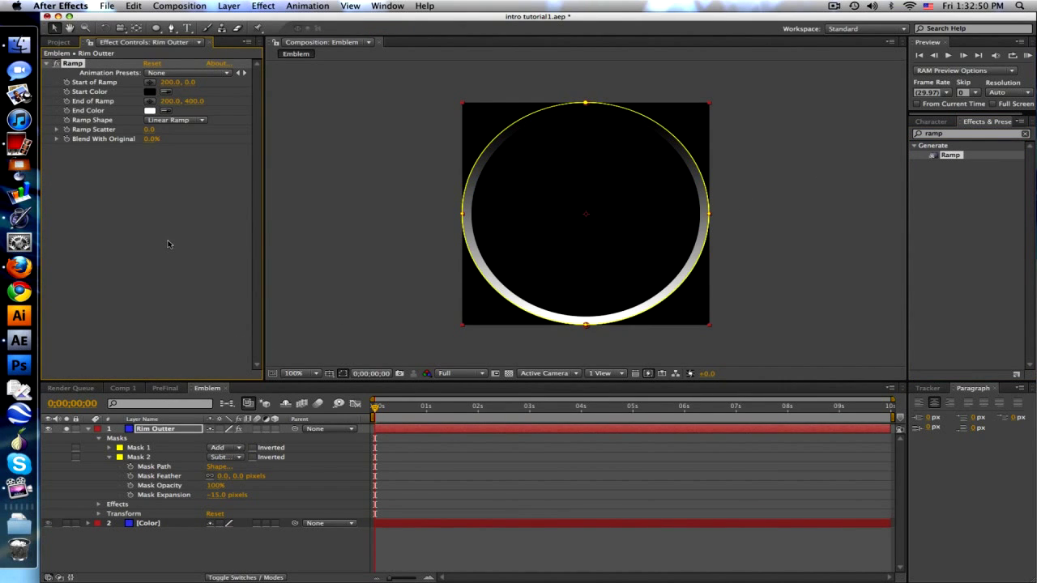
Make the Ramp run light grey to dark grey, from 200,62 to 200,329
click(149, 92)
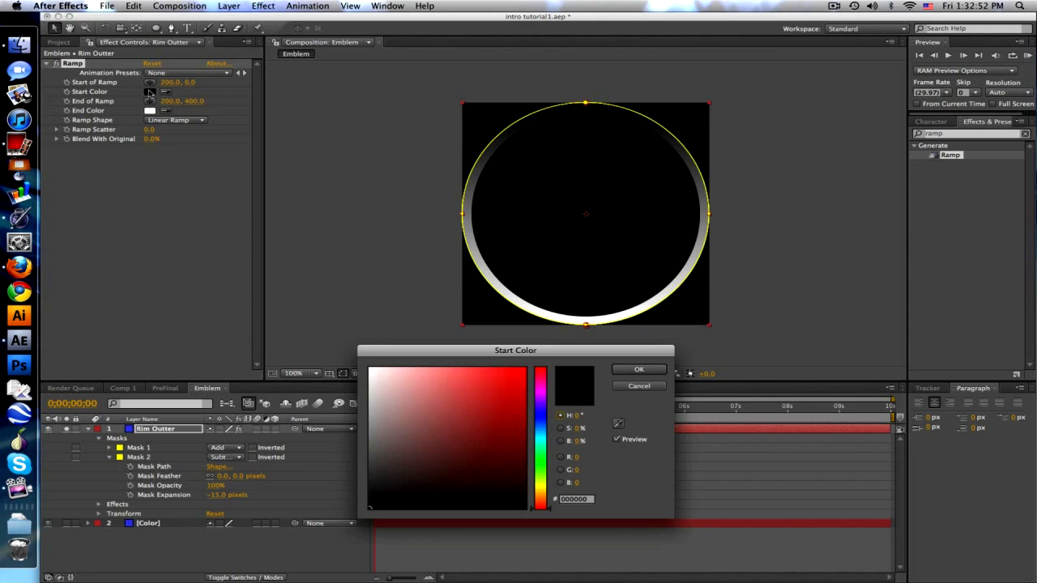
drag(378, 396, 368, 398)
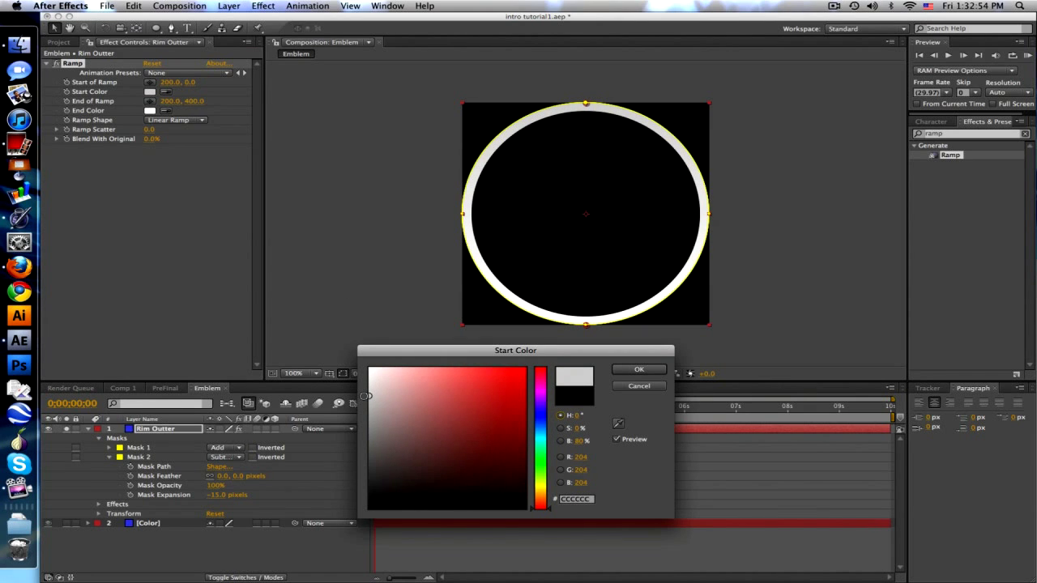
click(638, 369)
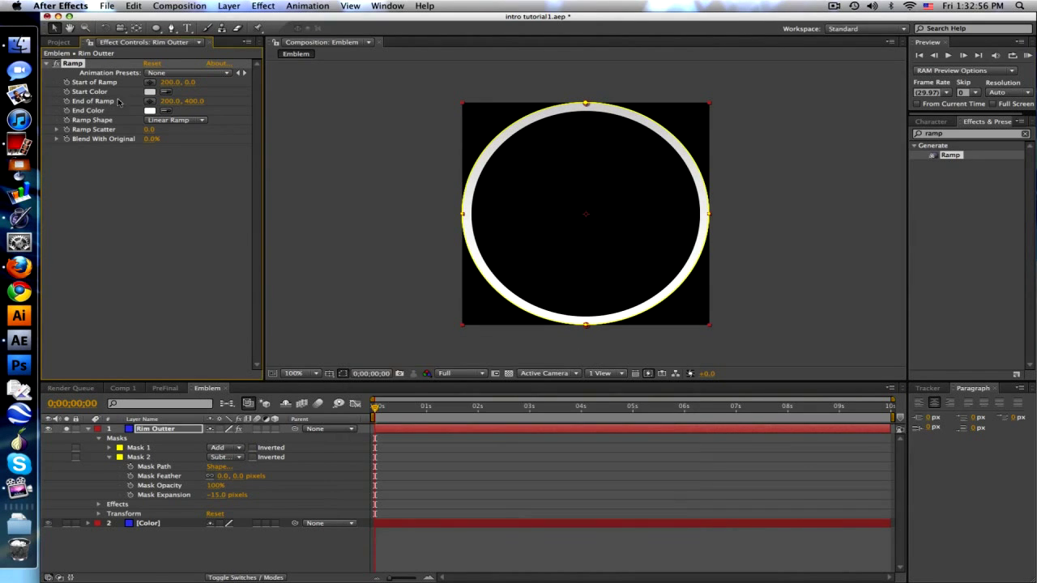
click(150, 110)
drag(381, 473, 355, 476)
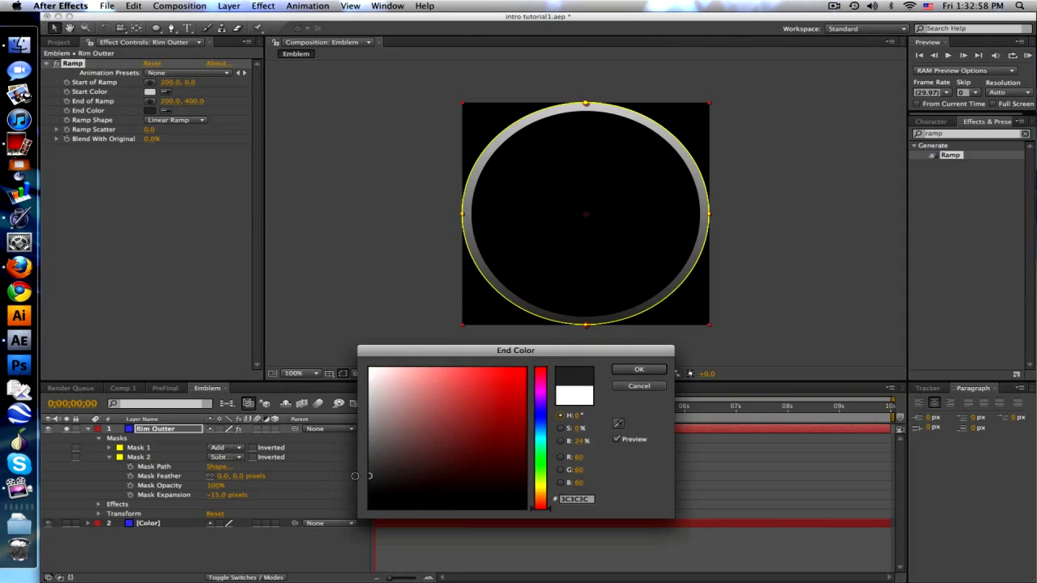
click(636, 369)
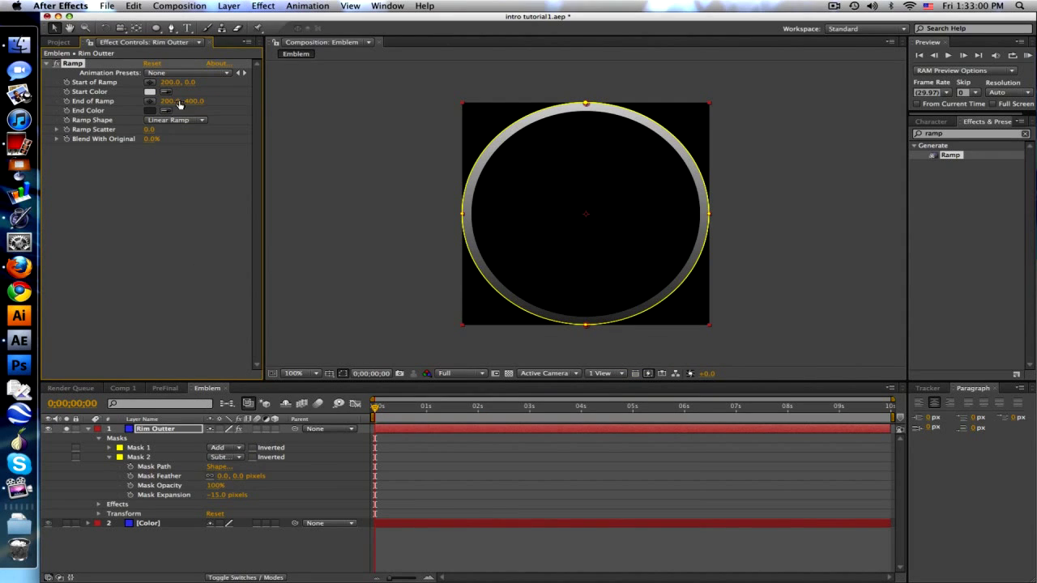
mouse_move(191, 100)
mouse_down()
mouse_move(146, 102)
mouse_move(226, 81)
mouse_up()
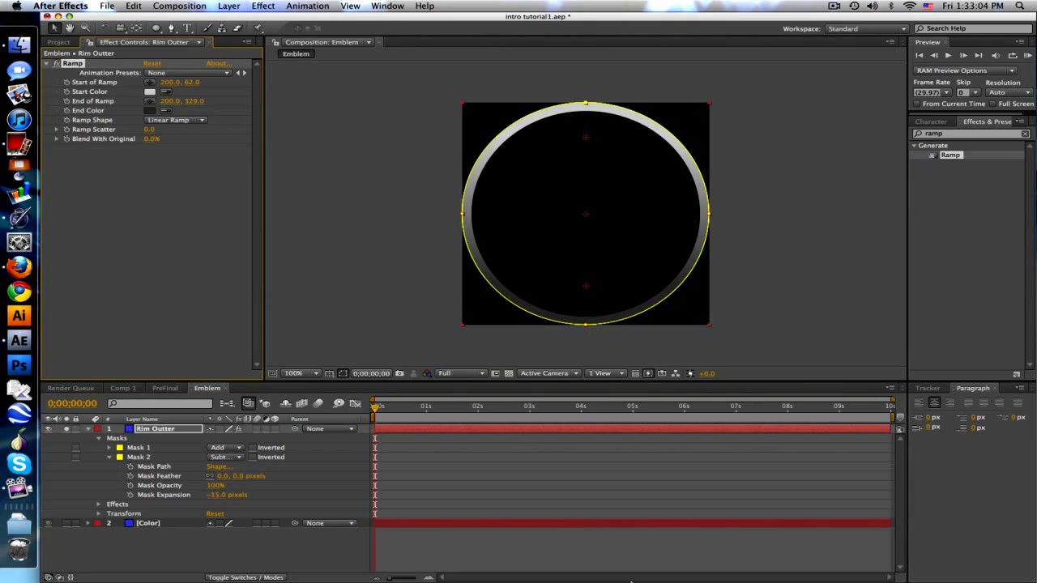
click(631, 554)
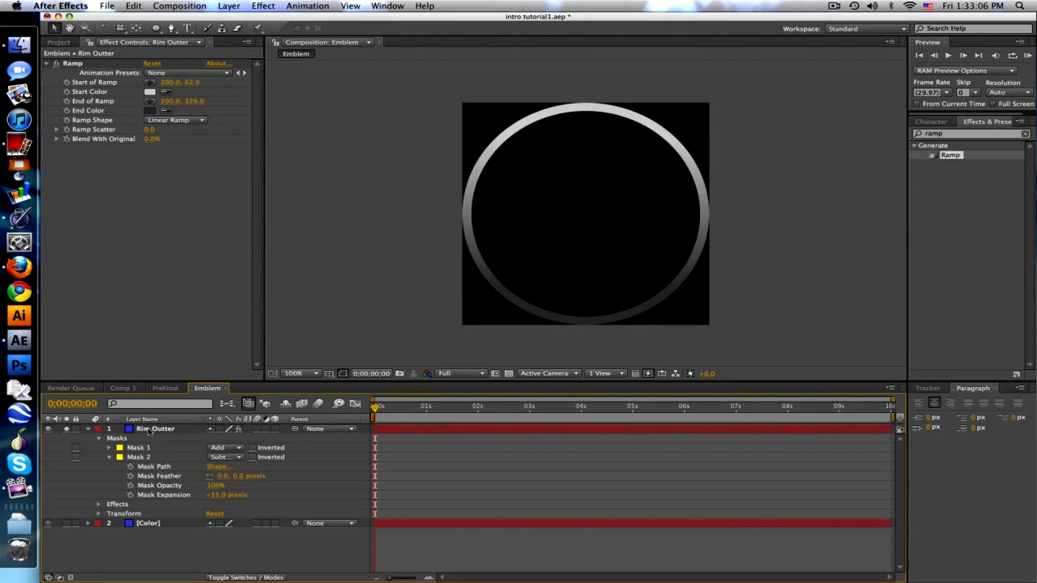
Duplicate Rim Outter and name the copy Rim Inner
click(149, 430)
key(ctrl+d)
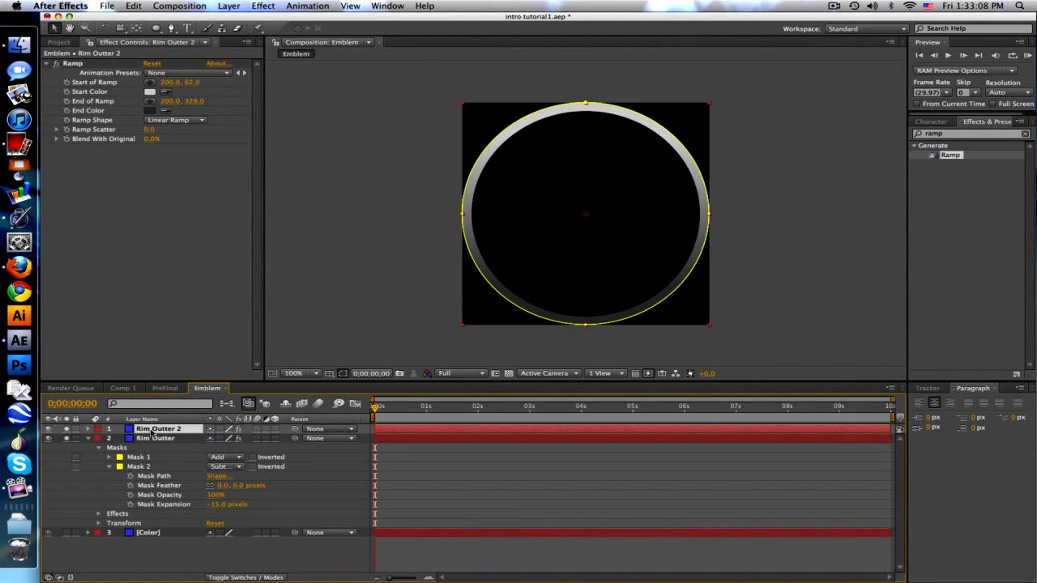
key(Return)
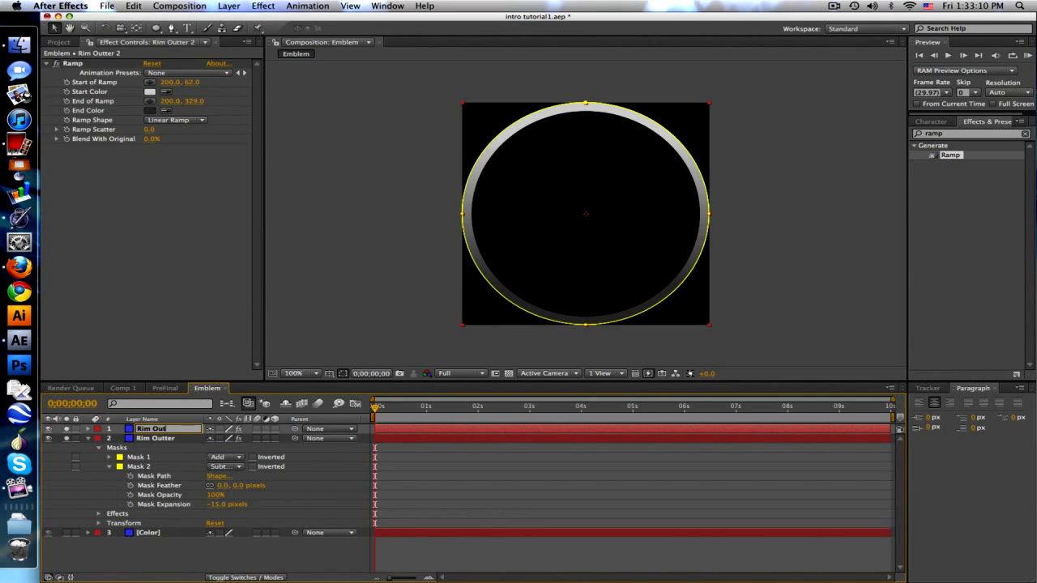
text(Inner)
key(Return)
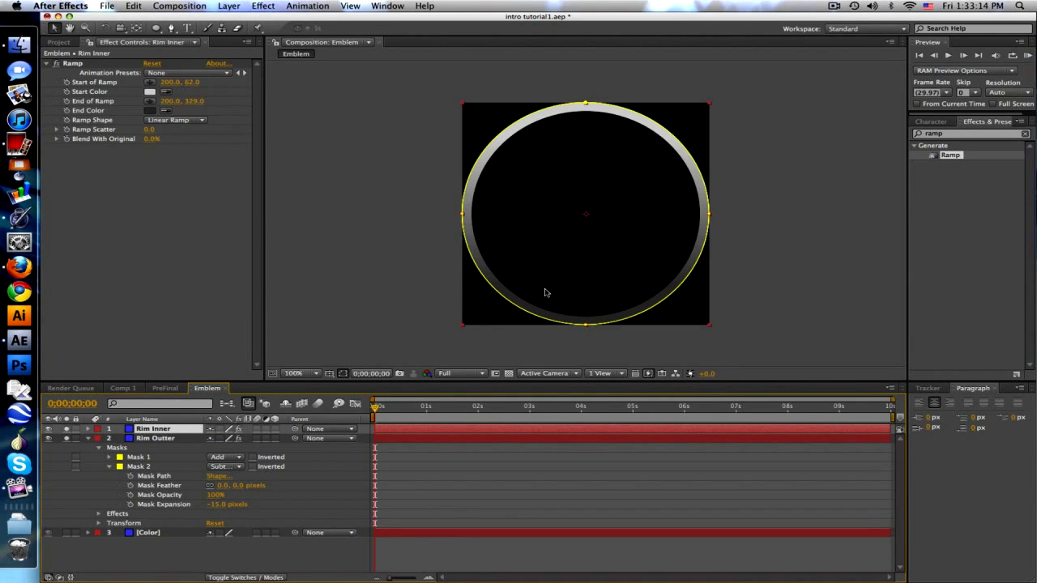
click(149, 439)
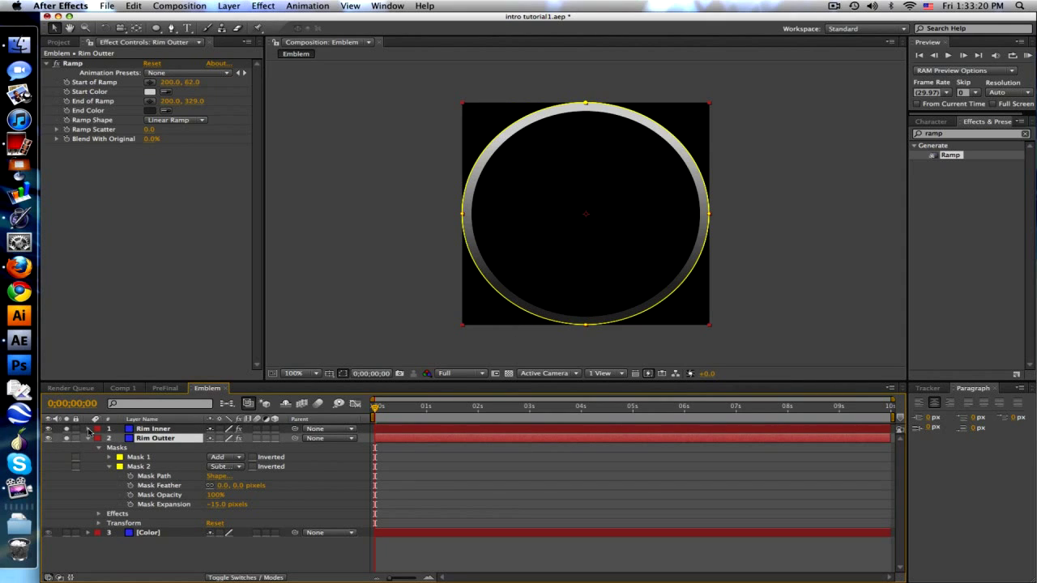
Set Rim Inner's Mask 1 expansion to -15 and Mask 2 expansion to -25
click(88, 428)
click(98, 439)
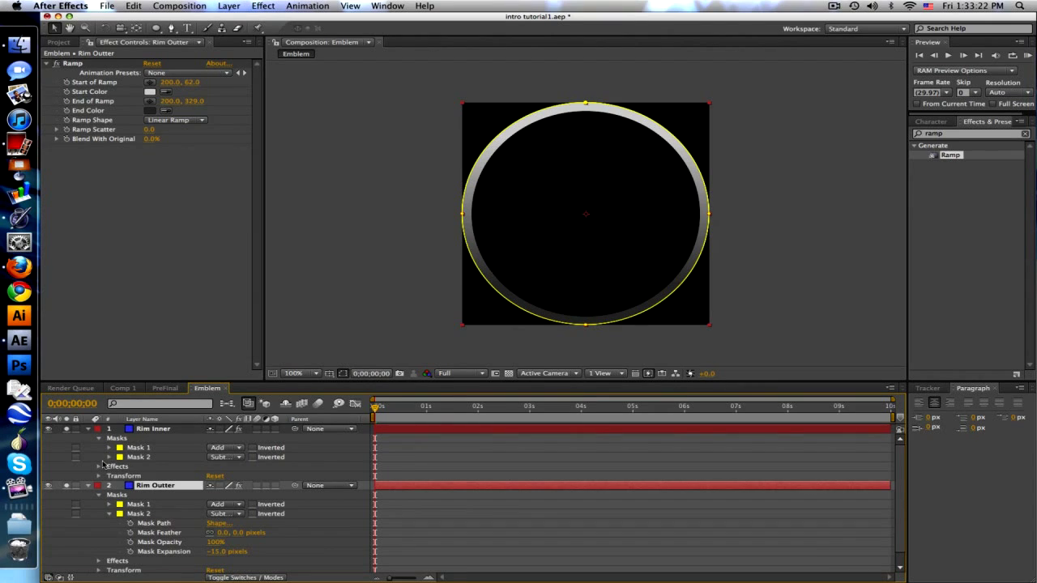
click(108, 447)
click(217, 486)
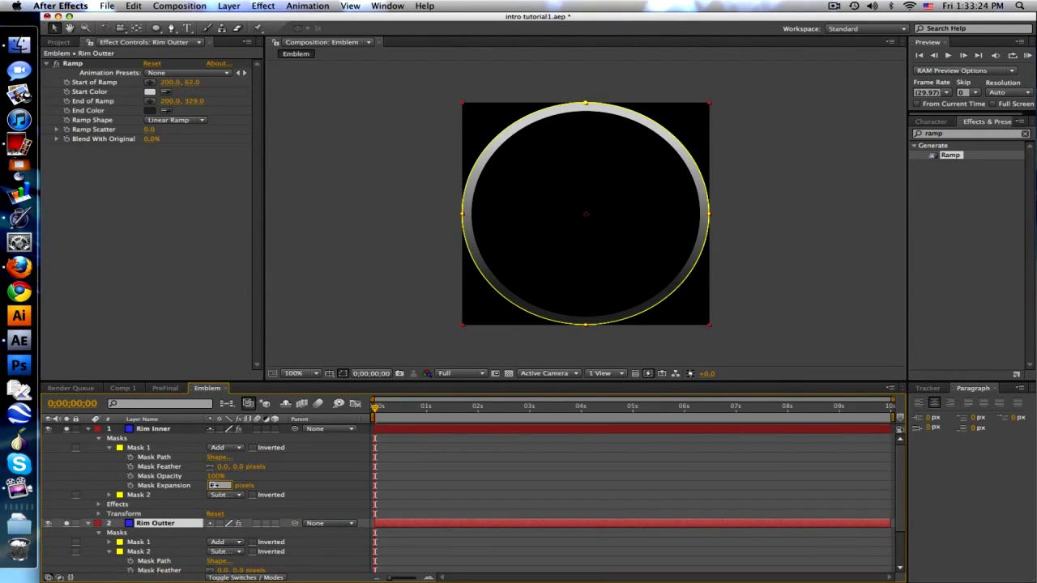
text(-15)
key(Return)
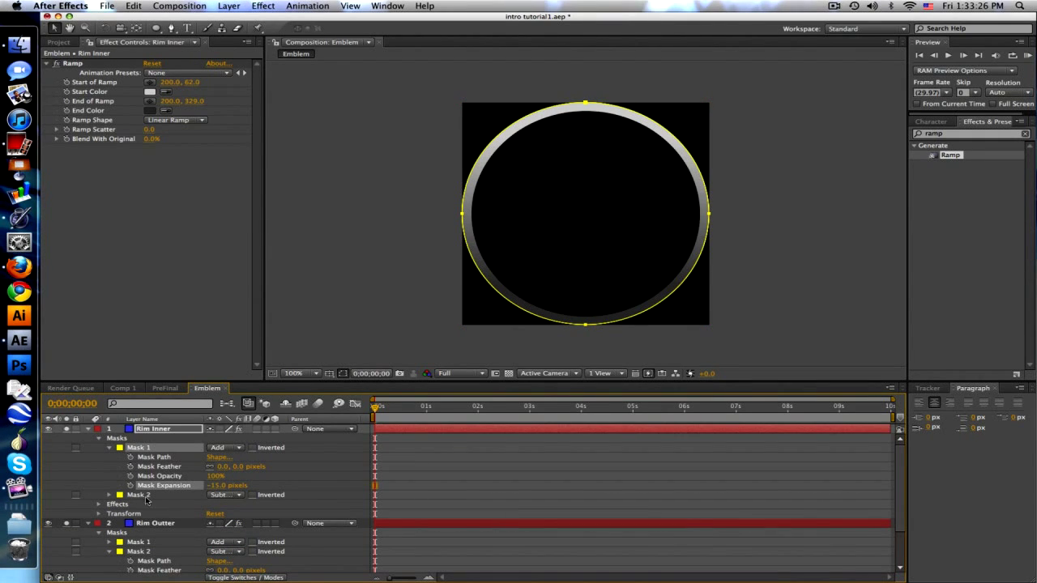
click(109, 500)
click(109, 495)
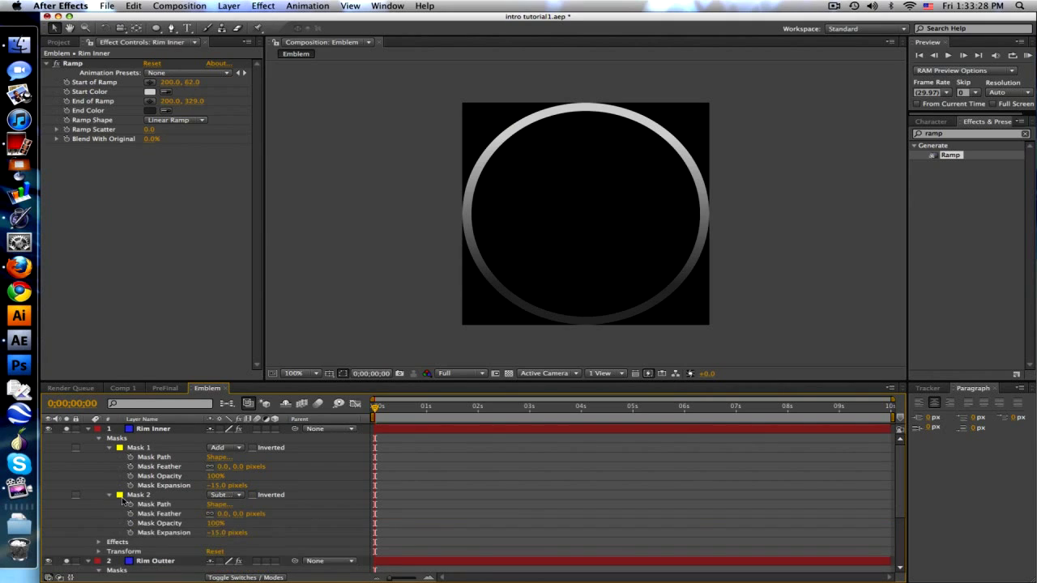
click(217, 532)
text(-25)
key(Return)
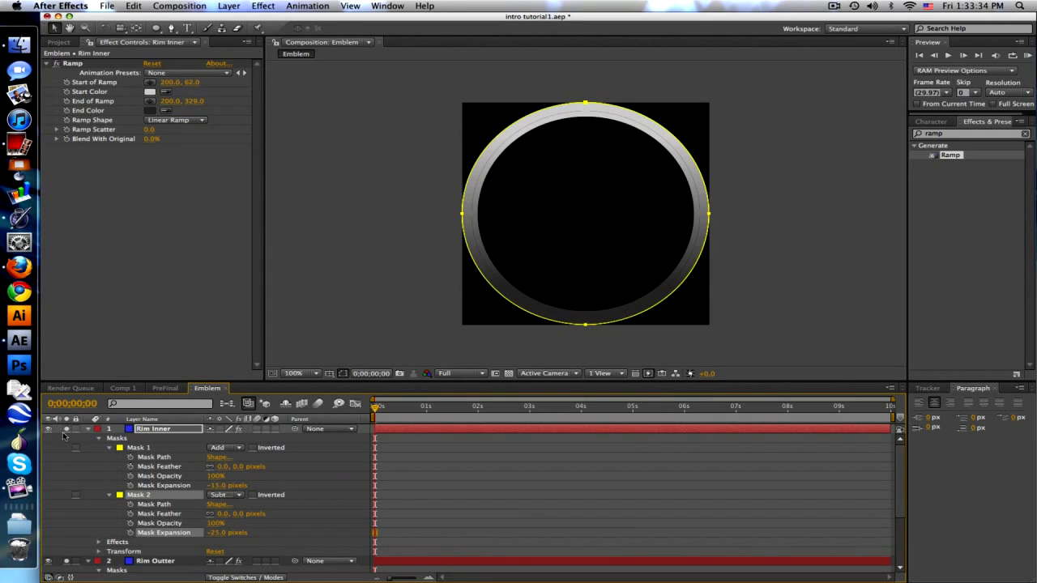
Reverse Rim Inner's ramp to run from 200,331 up to 200,83
click(68, 561)
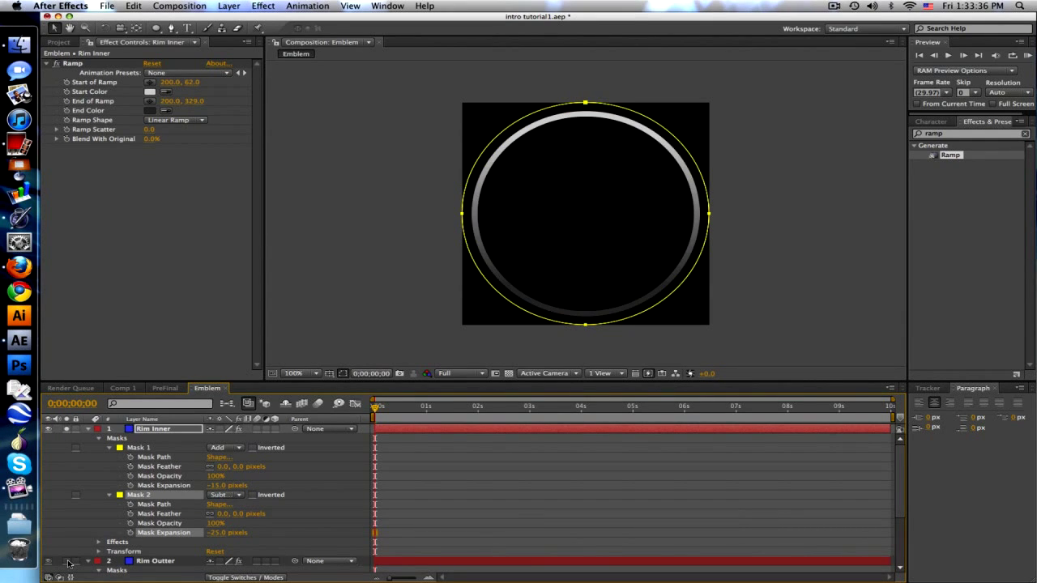
click(68, 561)
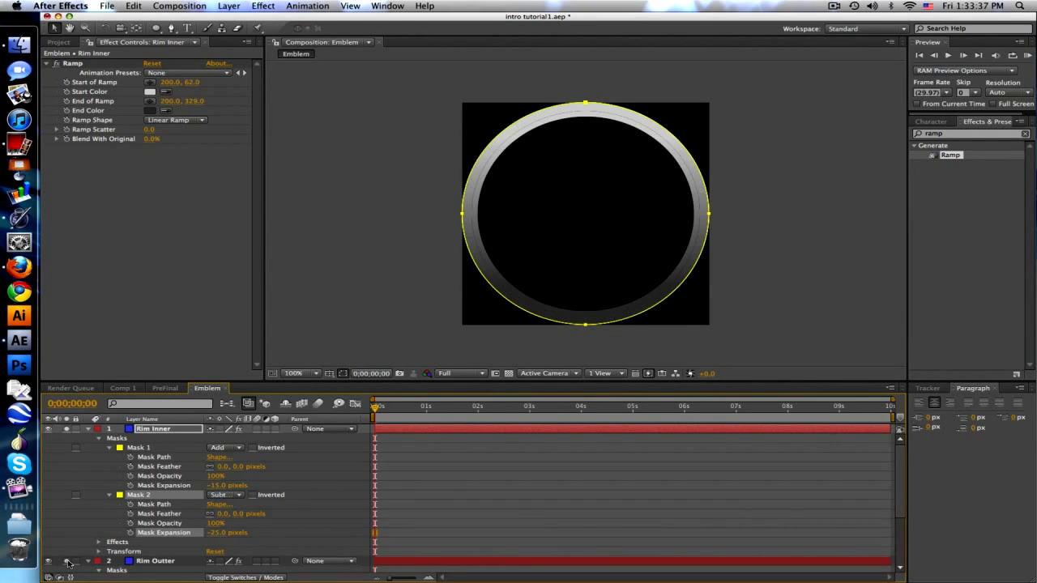
click(165, 435)
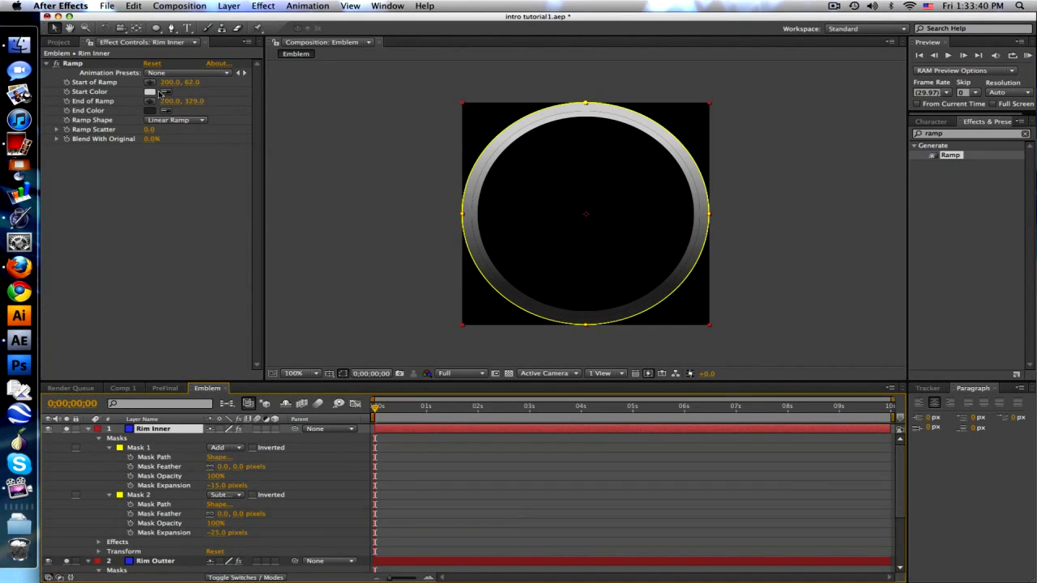
drag(192, 82, 362, 77)
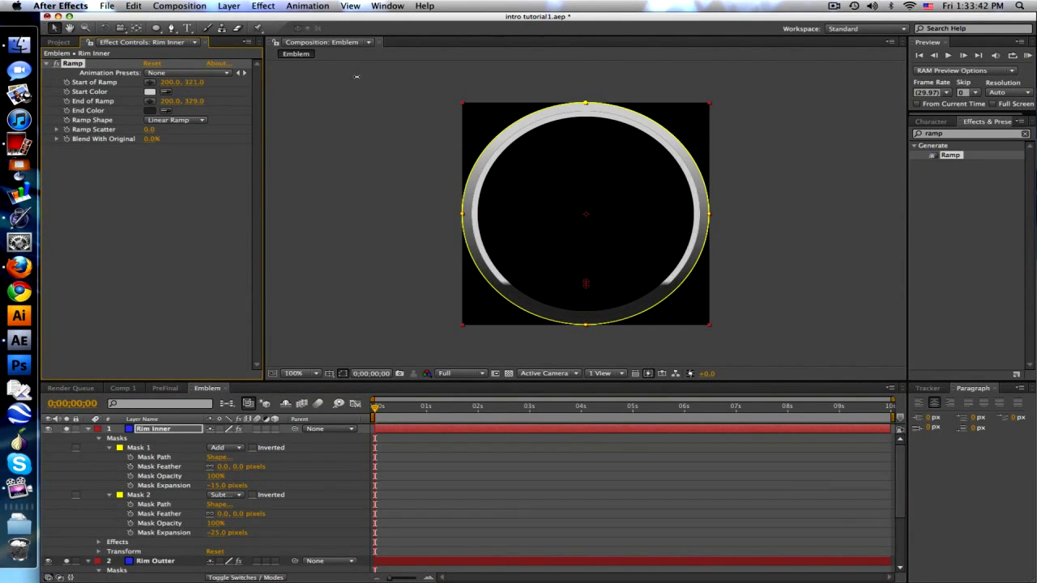
drag(192, 100, 45, 103)
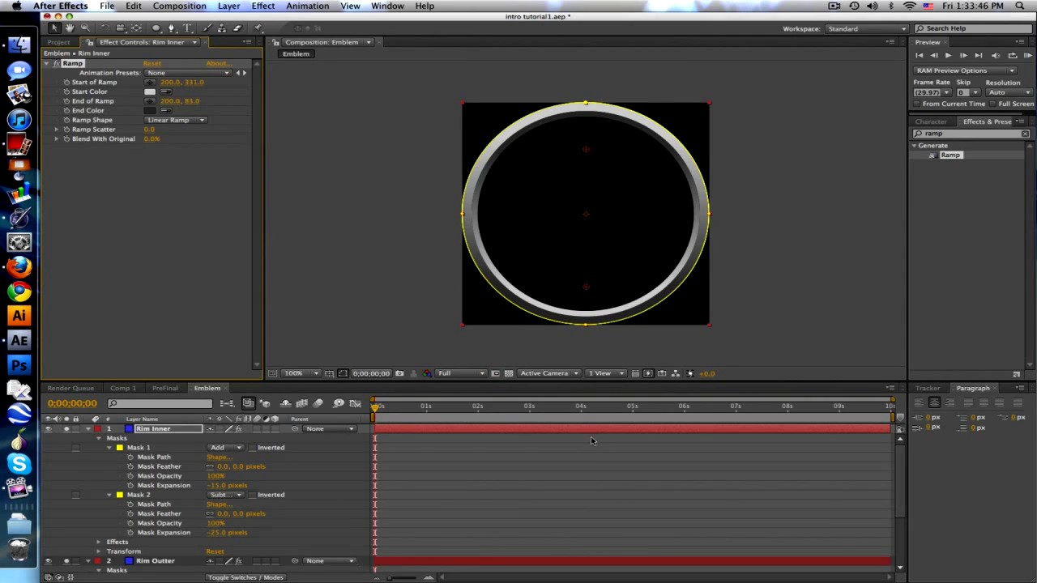
click(606, 473)
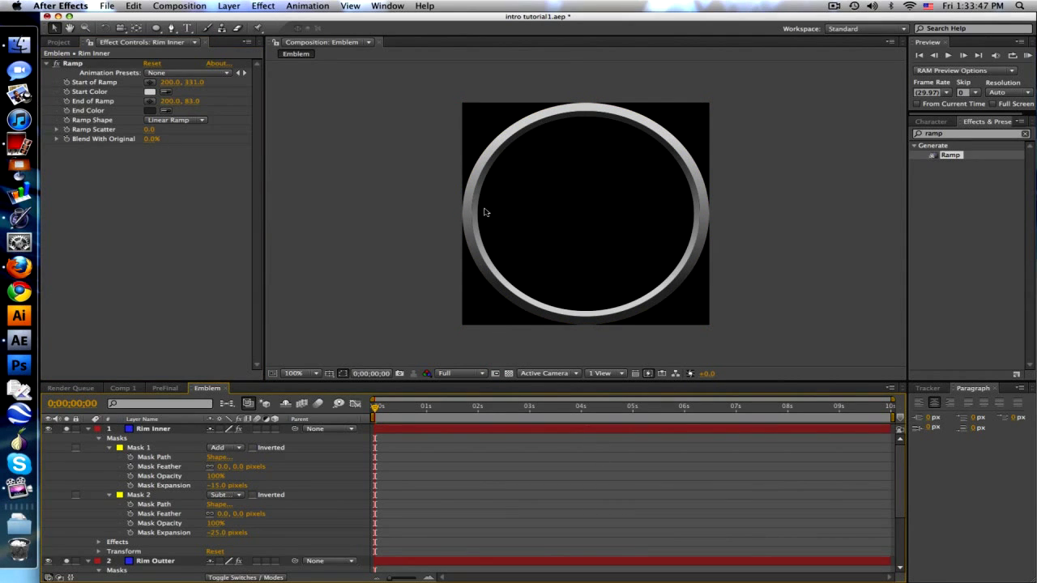
click(88, 429)
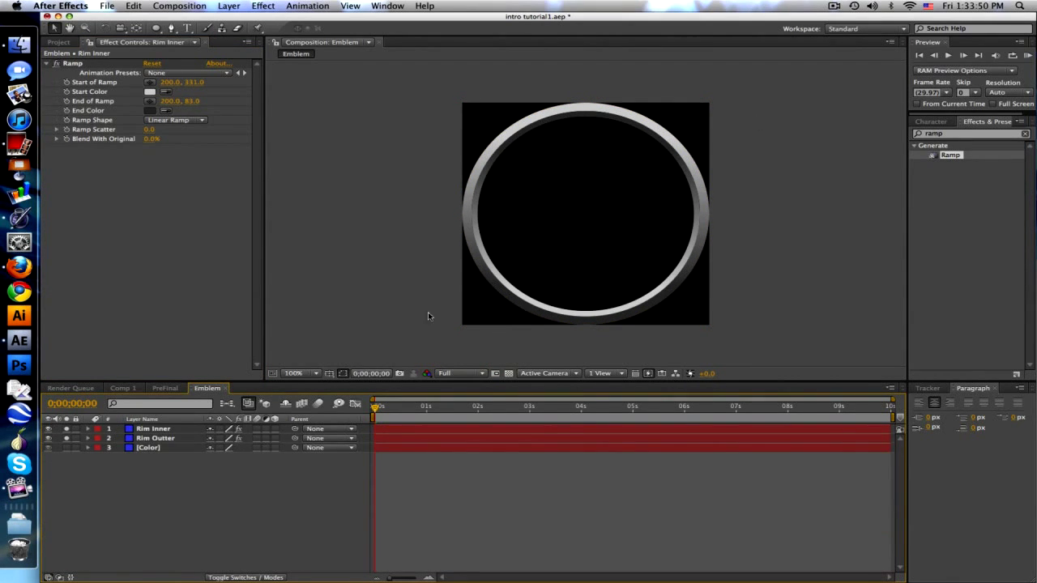
Show the Color layer and place a duplicate between the two rim layers
click(47, 447)
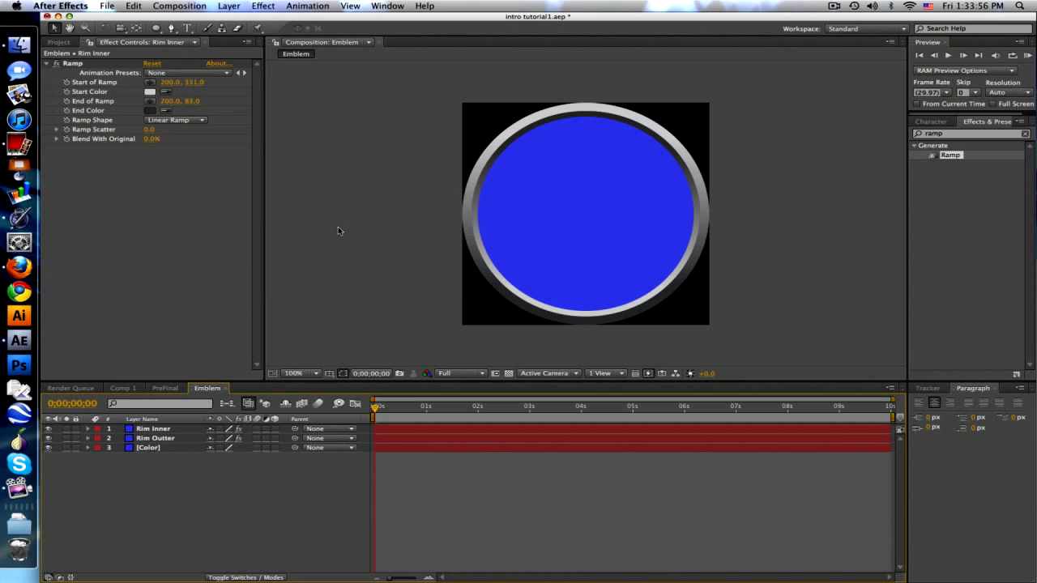
click(189, 451)
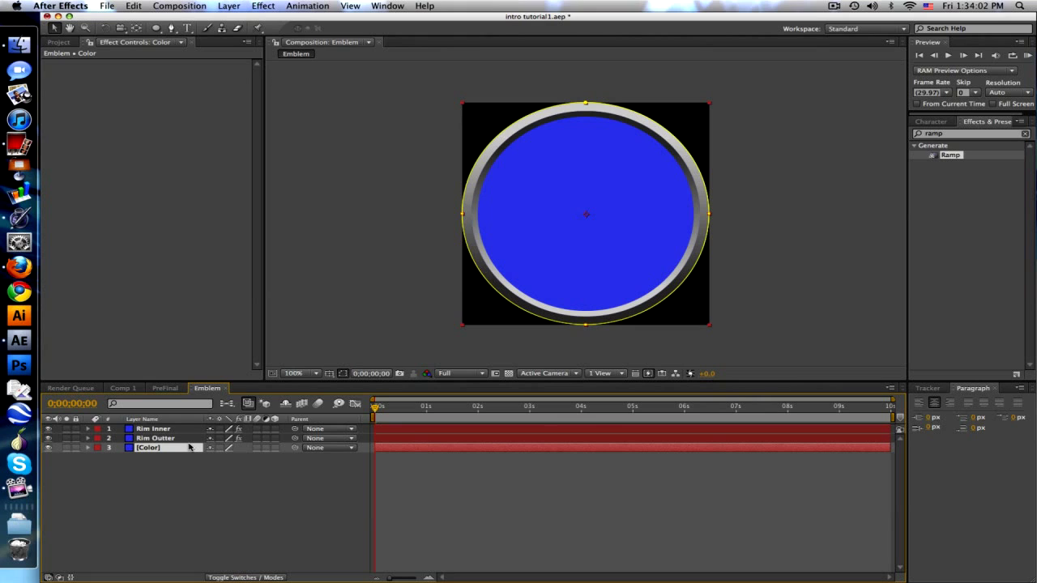
key(ctrl+d)
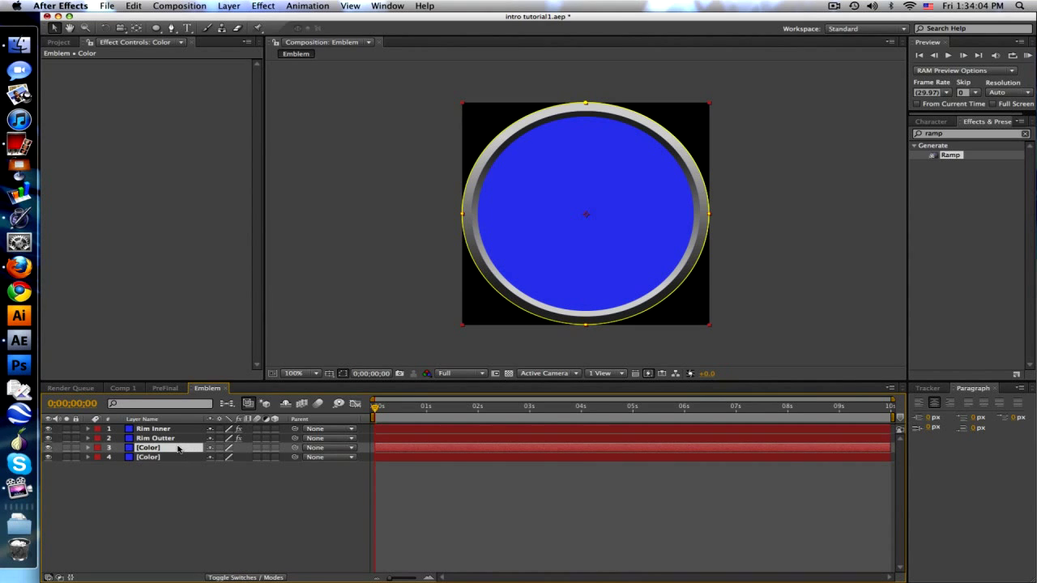
drag(175, 449, 175, 439)
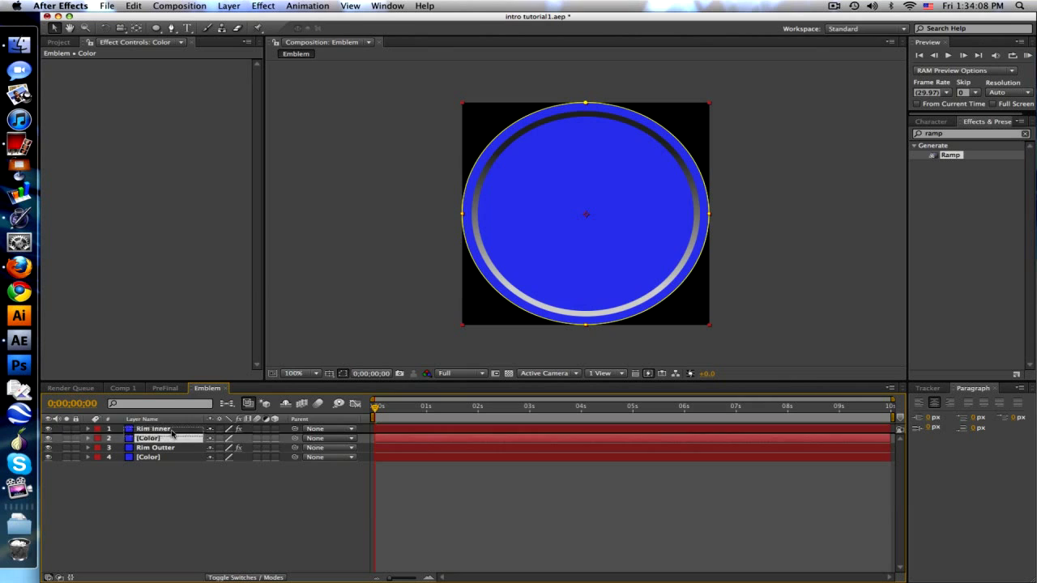
drag(172, 441, 173, 430)
Set the blue Color copy's opacity to 50%
click(172, 448)
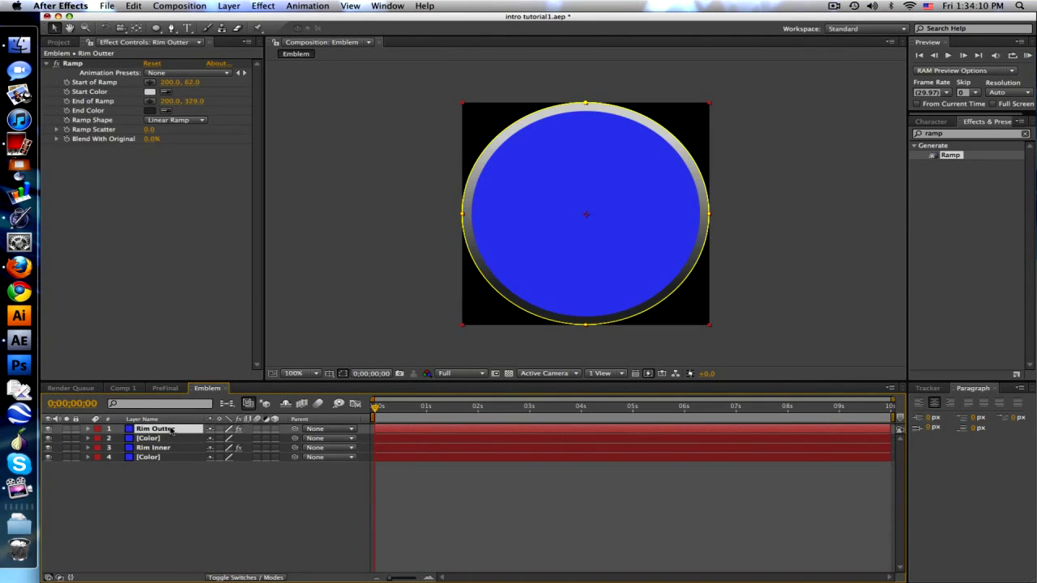
click(170, 438)
key(t)
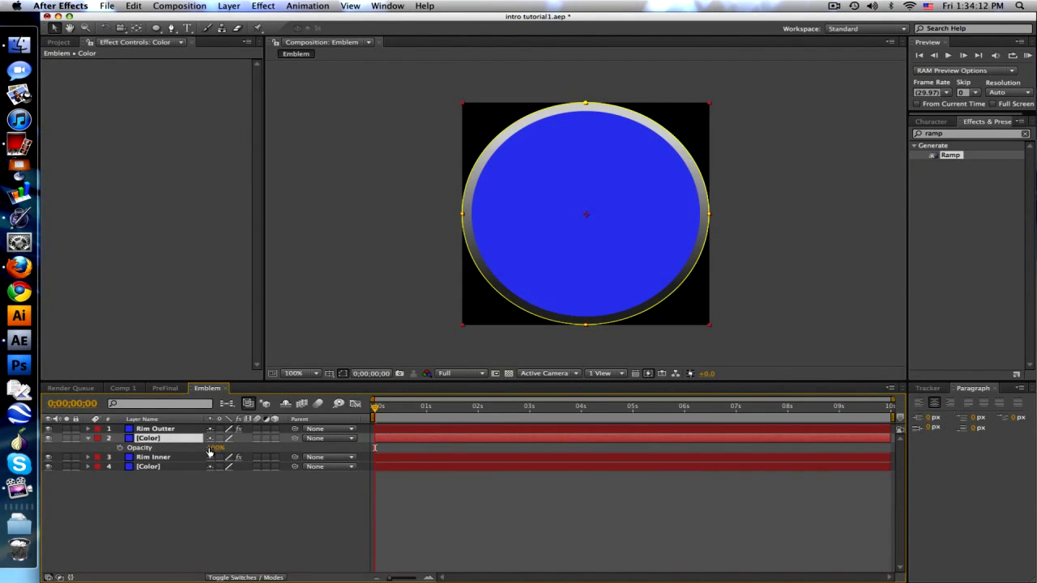
click(215, 447)
text(50)
key(Return)
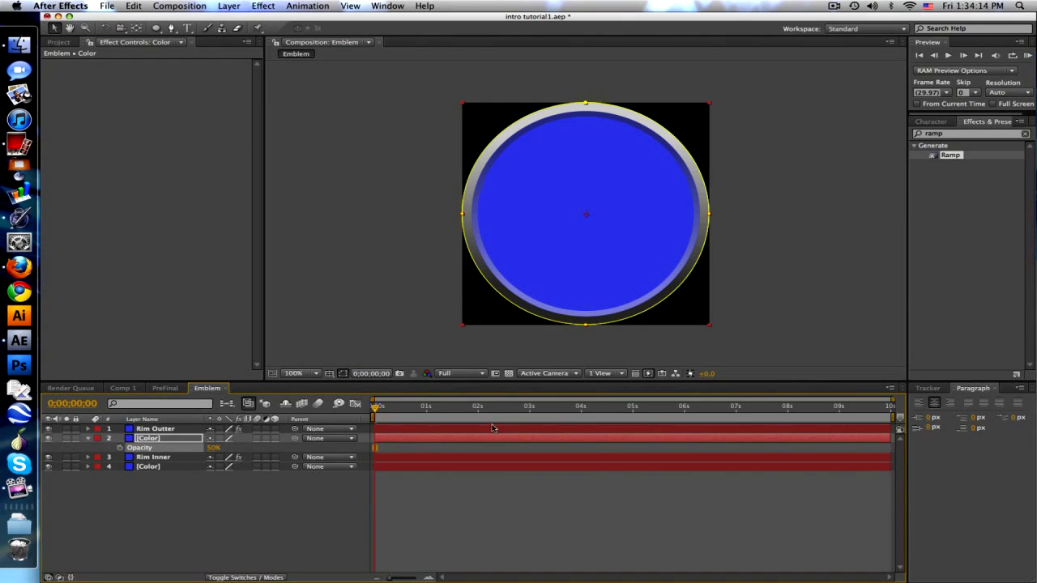
click(577, 494)
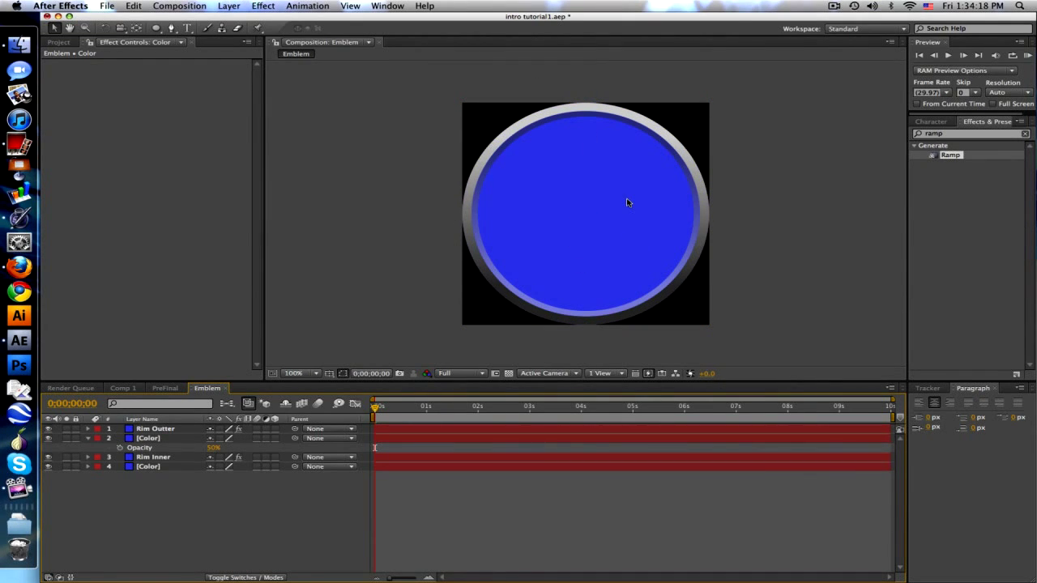
click(87, 438)
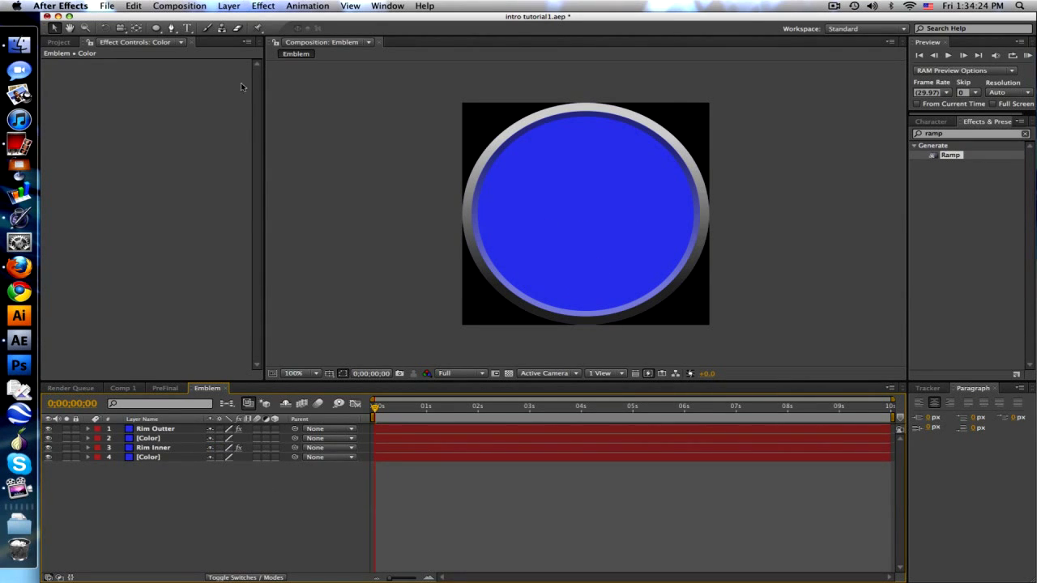
Duplicate the bottom Color layer, move it just below Rim Outter, and name it Energy
click(227, 5)
click(150, 575)
click(160, 458)
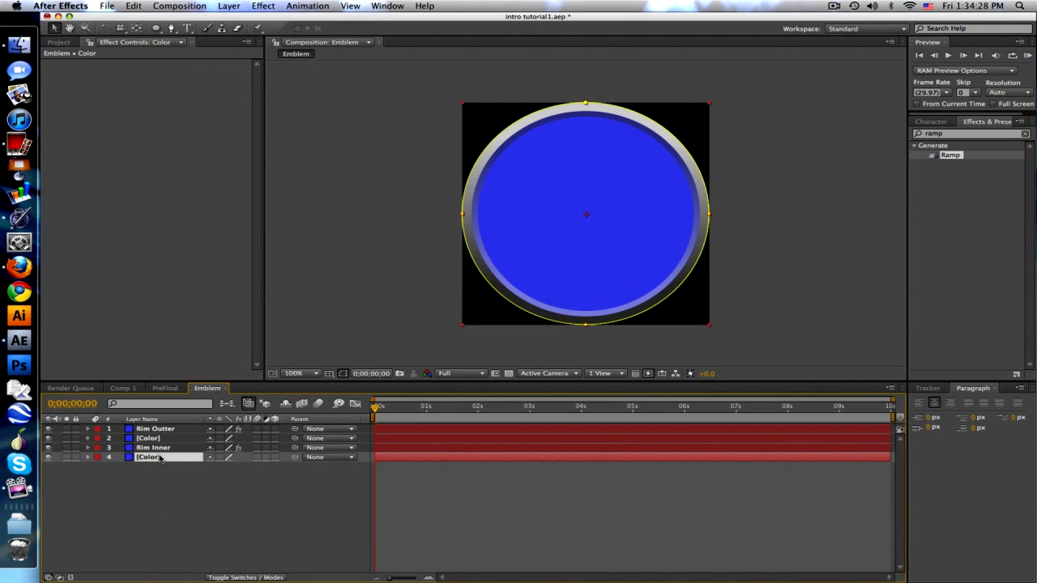
key(ctrl+d)
drag(159, 468, 161, 438)
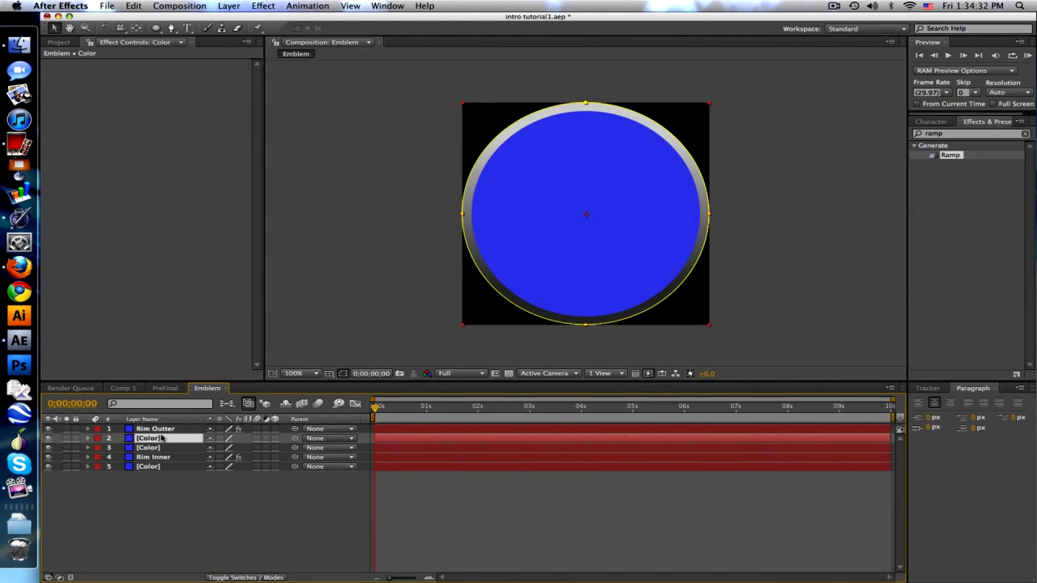
key(Return)
text(Energy)
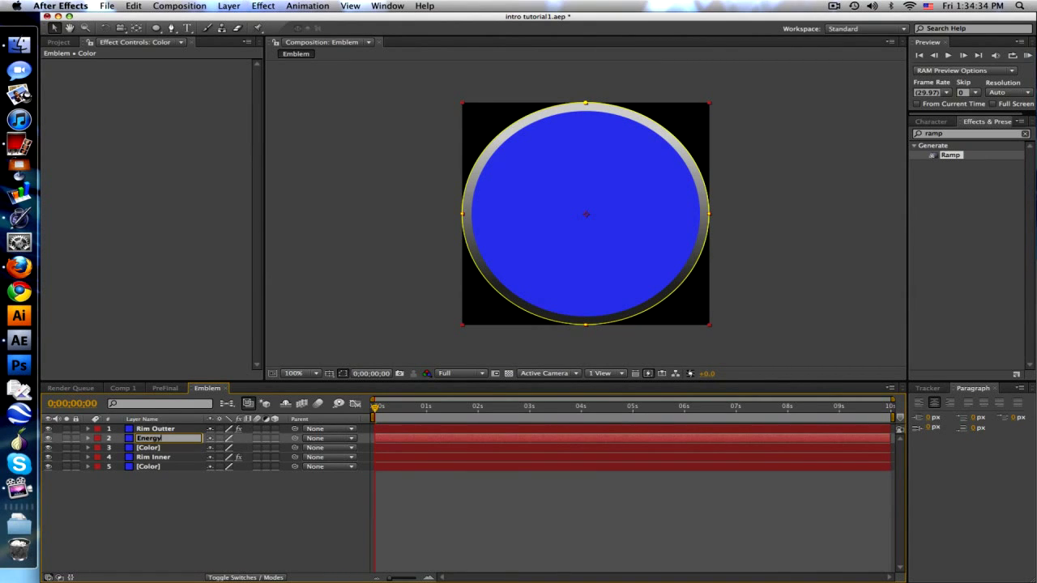
key(Return)
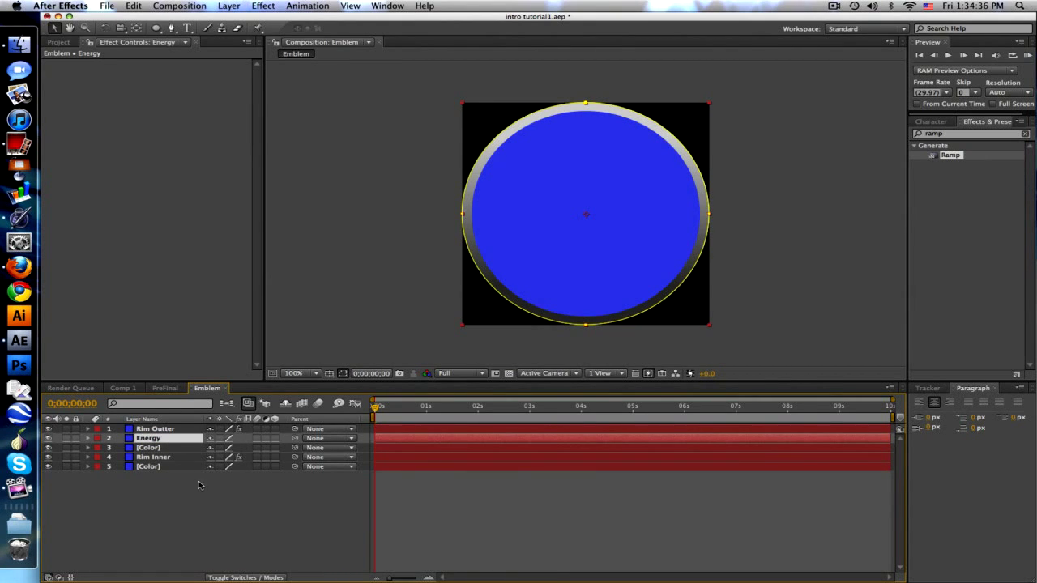
click(202, 496)
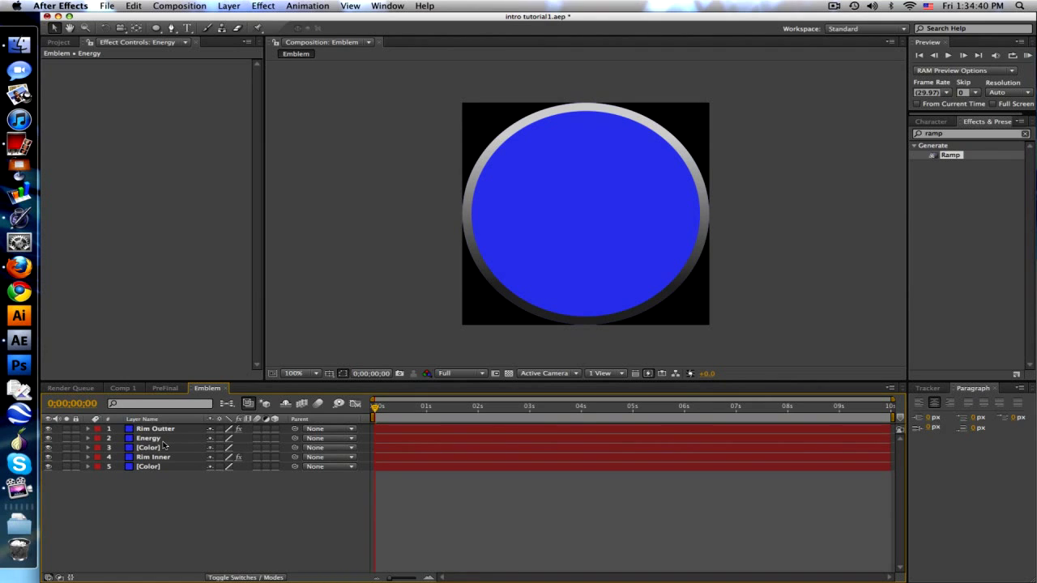
click(164, 441)
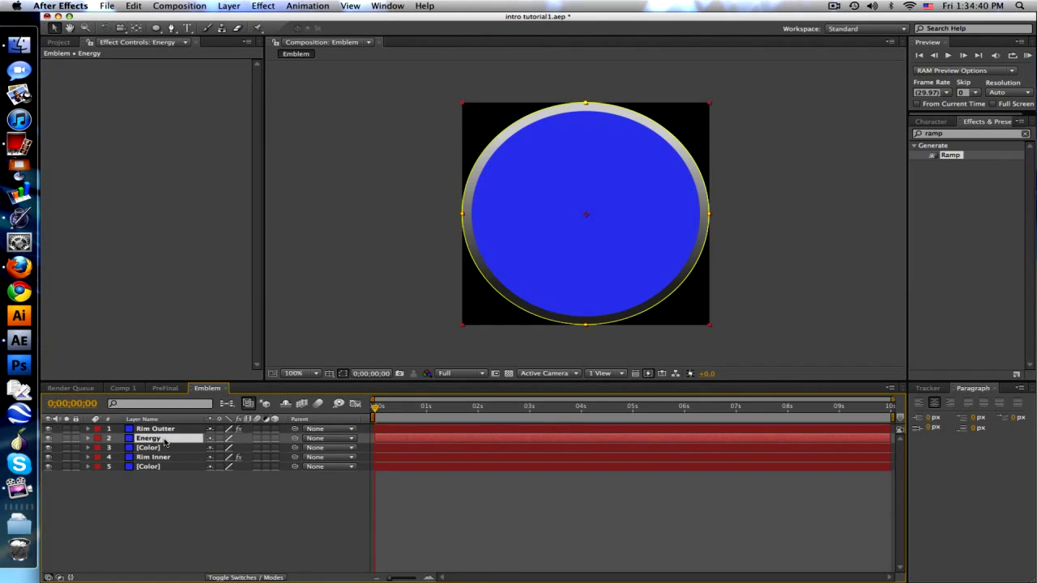
click(951, 134)
Apply Fractal Noise, CC Vector Blur and Hue/Saturation to the Energy layer
text(fract)
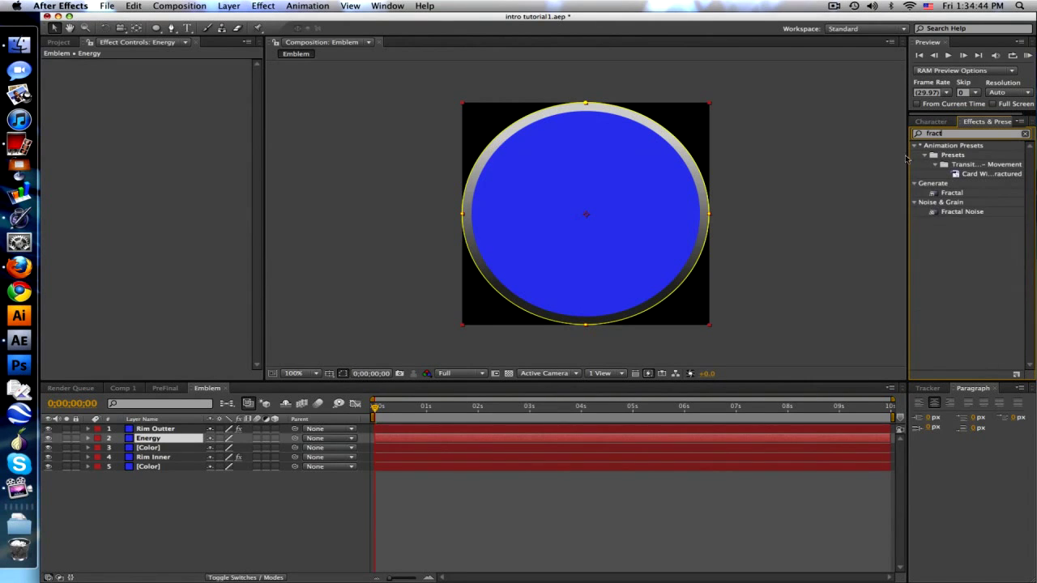
drag(961, 211, 231, 438)
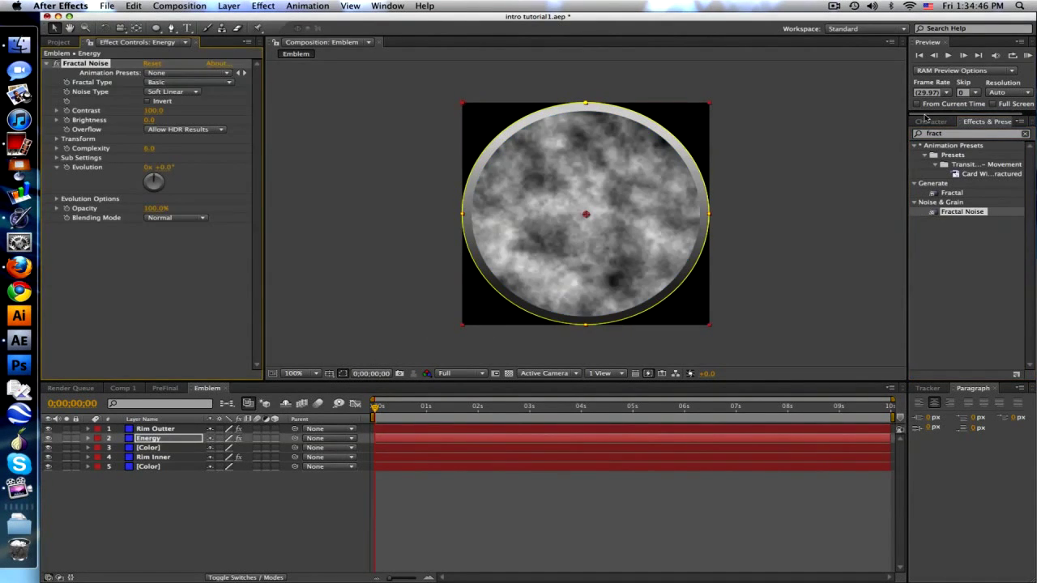
text(vector)
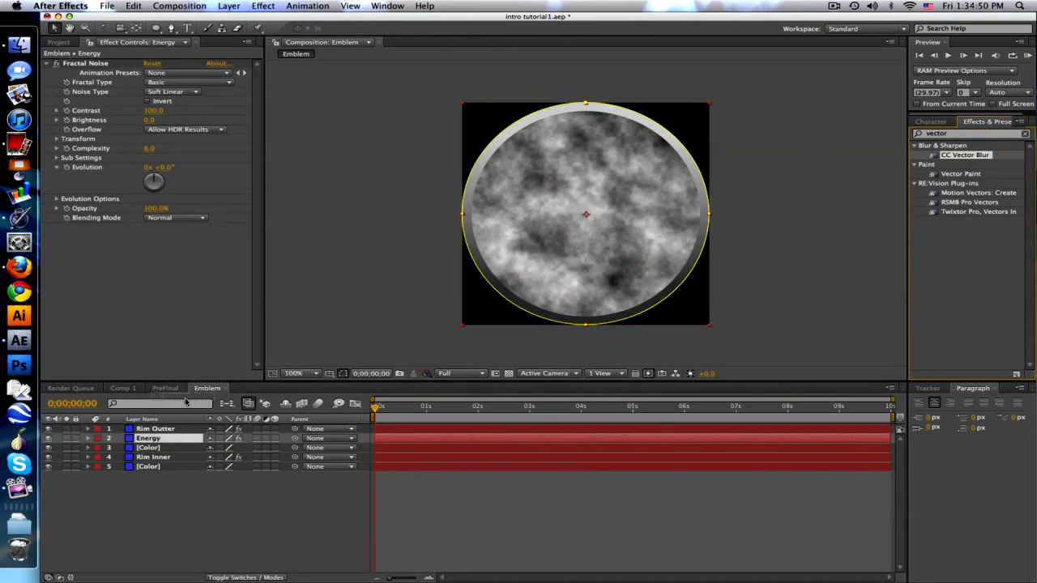
drag(963, 156, 162, 438)
click(1002, 136)
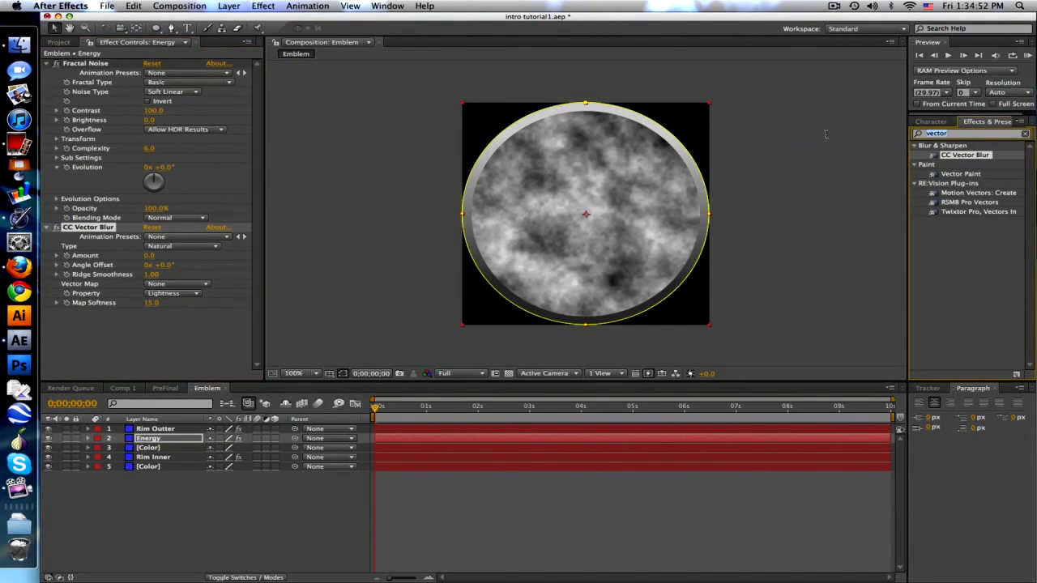
text(satur)
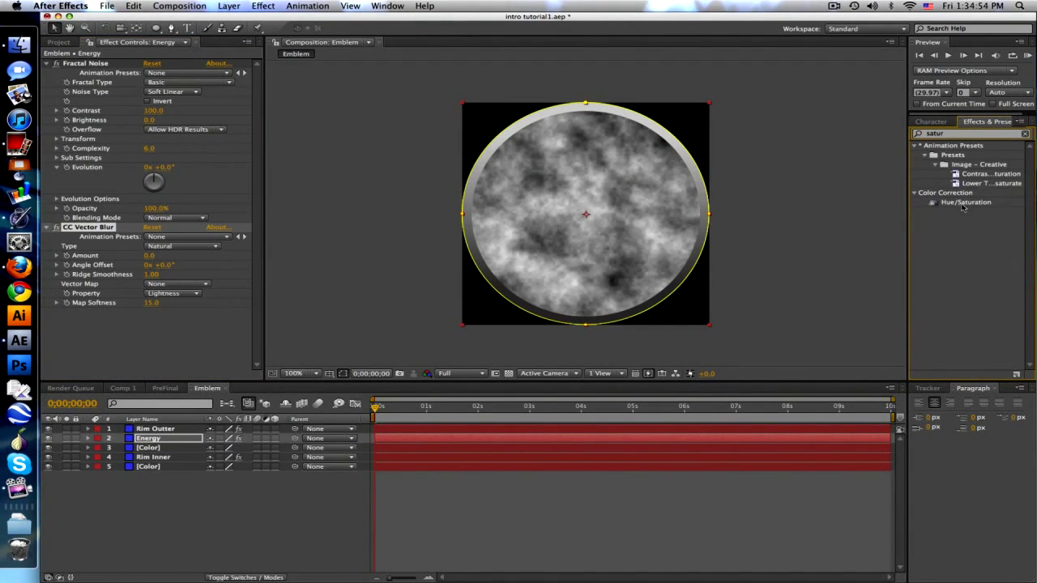
drag(966, 202, 152, 438)
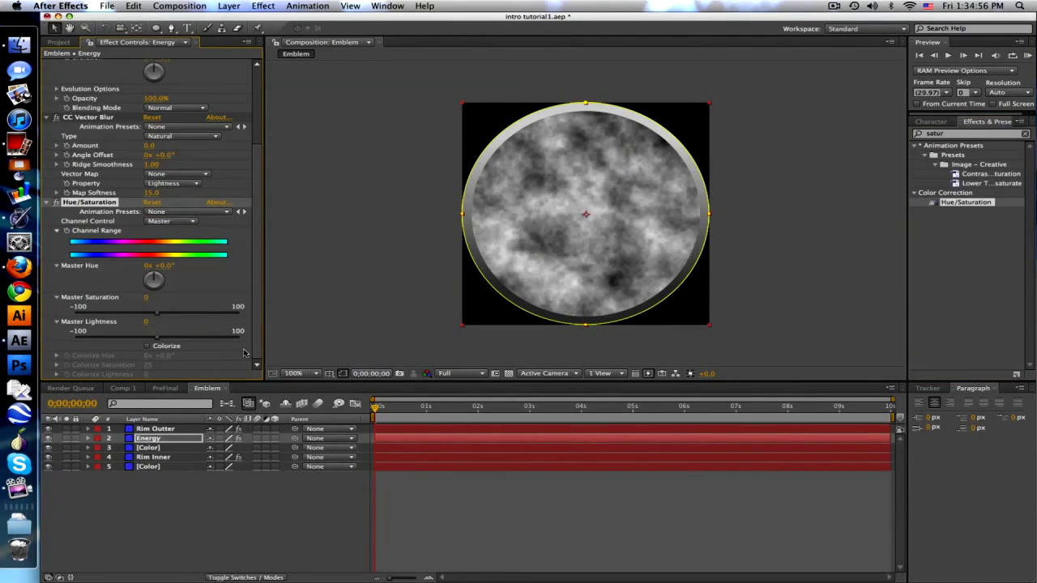
scroll(258, 278, up, 5)
Raise the Energy layer's Fractal Noise contrast to 177
click(86, 63)
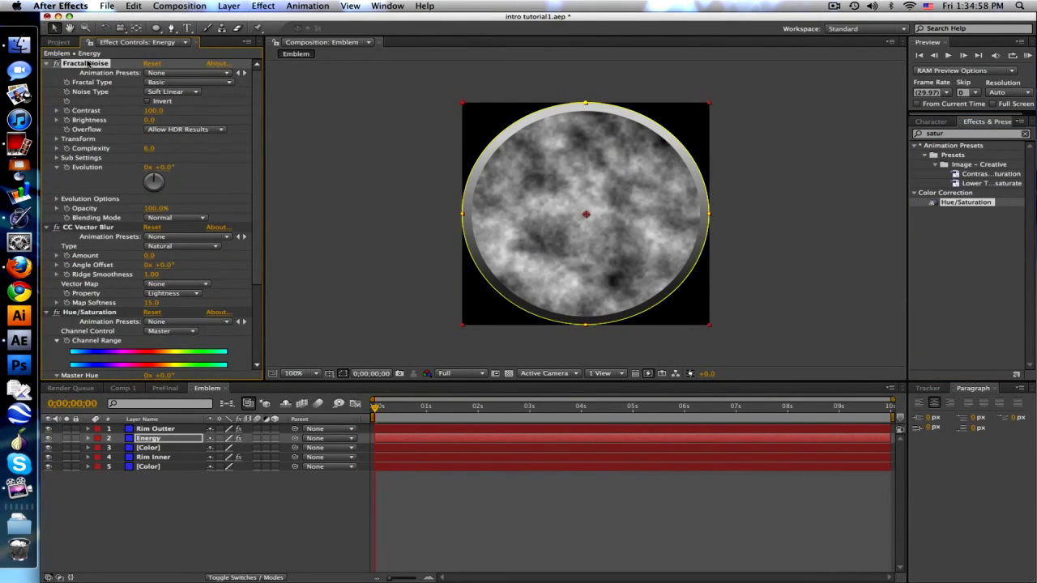
drag(153, 111, 139, 119)
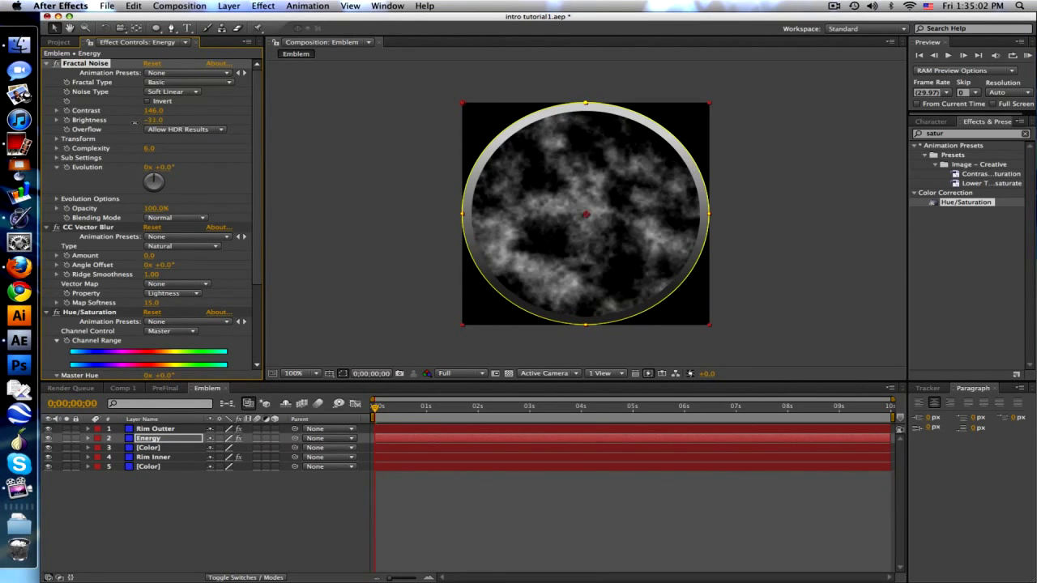
drag(153, 111, 172, 111)
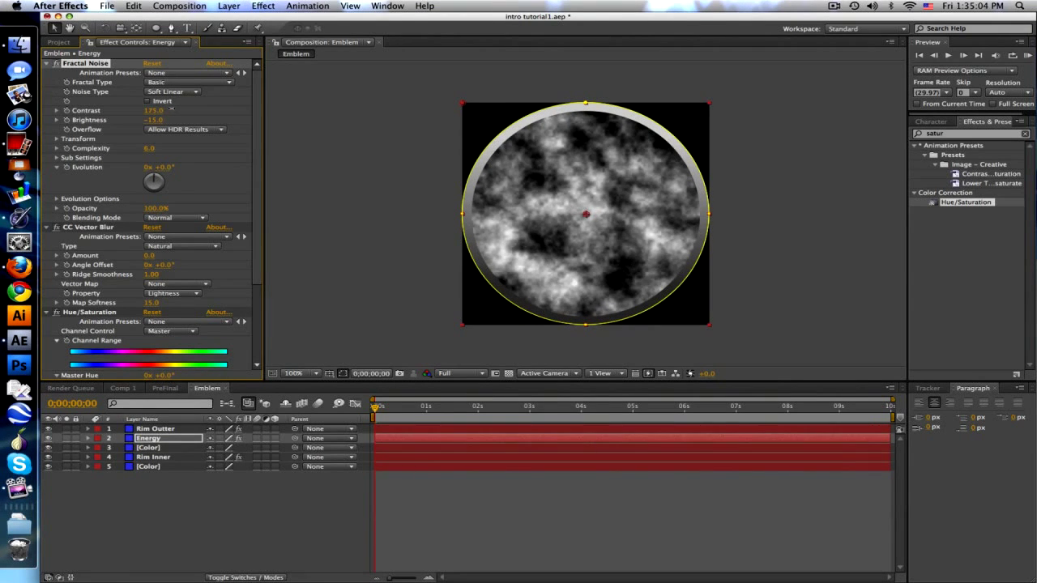
Set the CC Vector Blur amount to 15, then collapse both effects
click(130, 229)
click(153, 255)
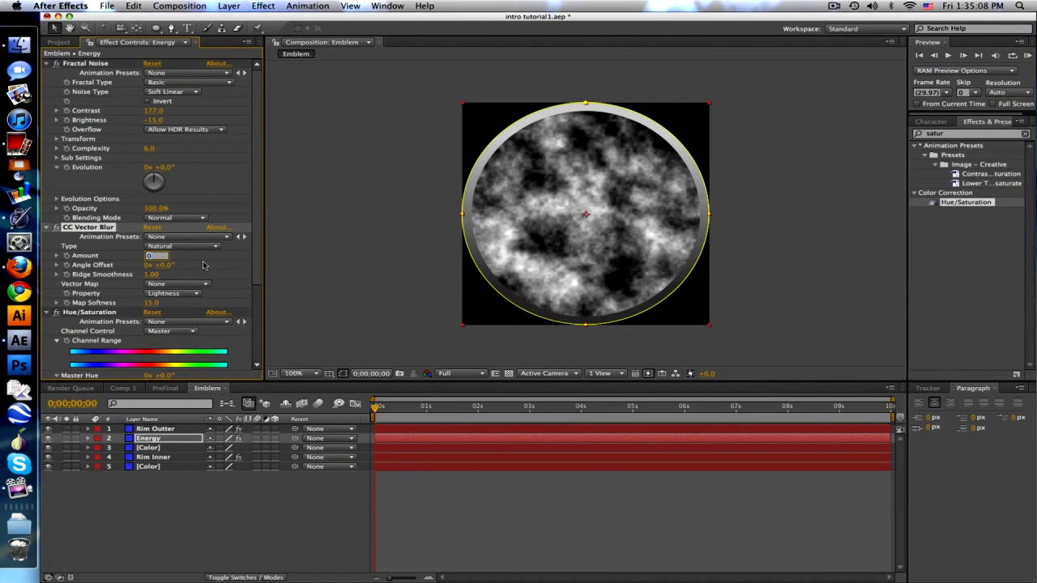
text(50)
key(Return)
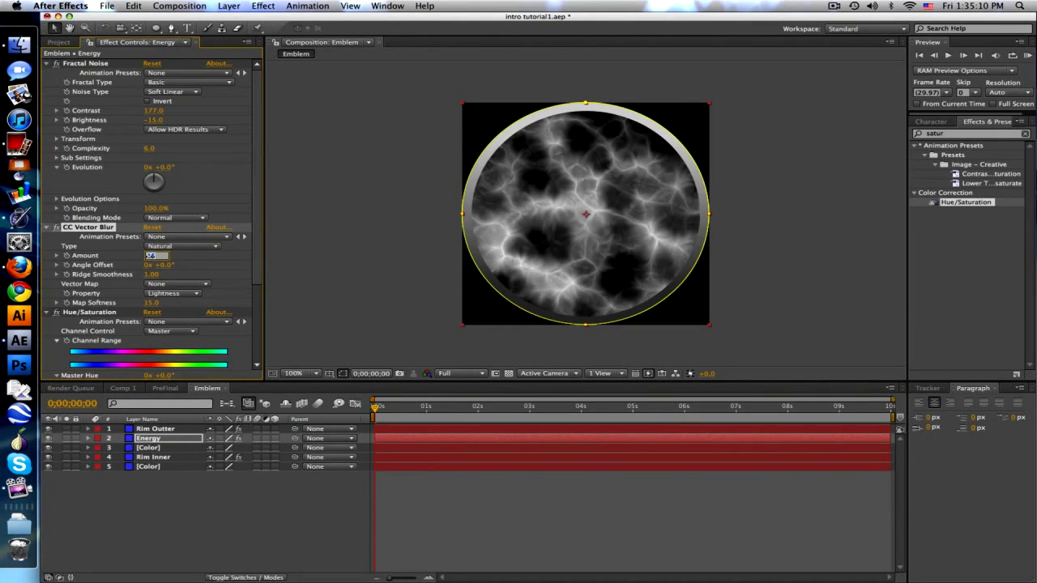
key(Return)
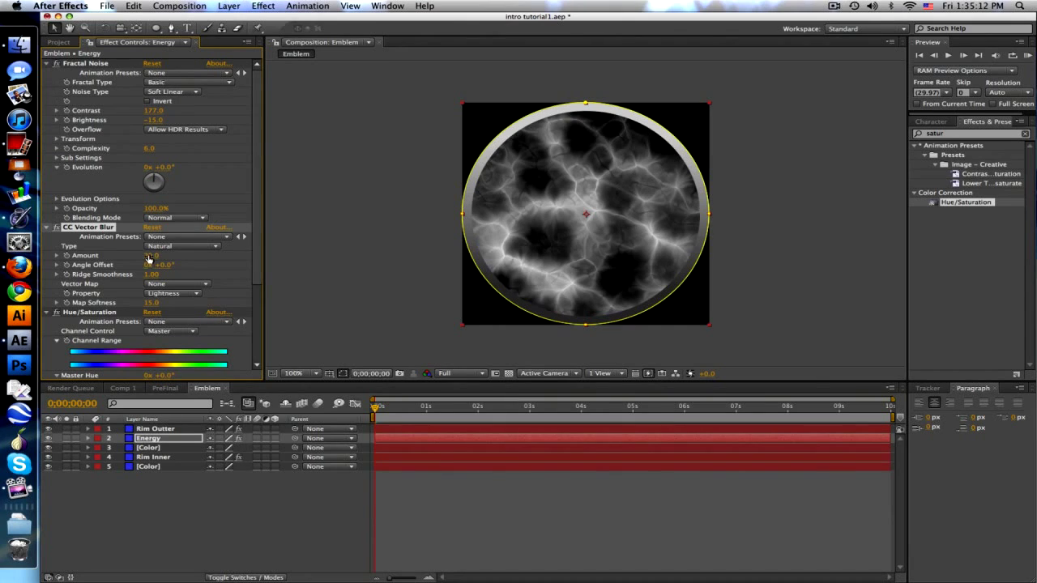
click(150, 256)
key(Return)
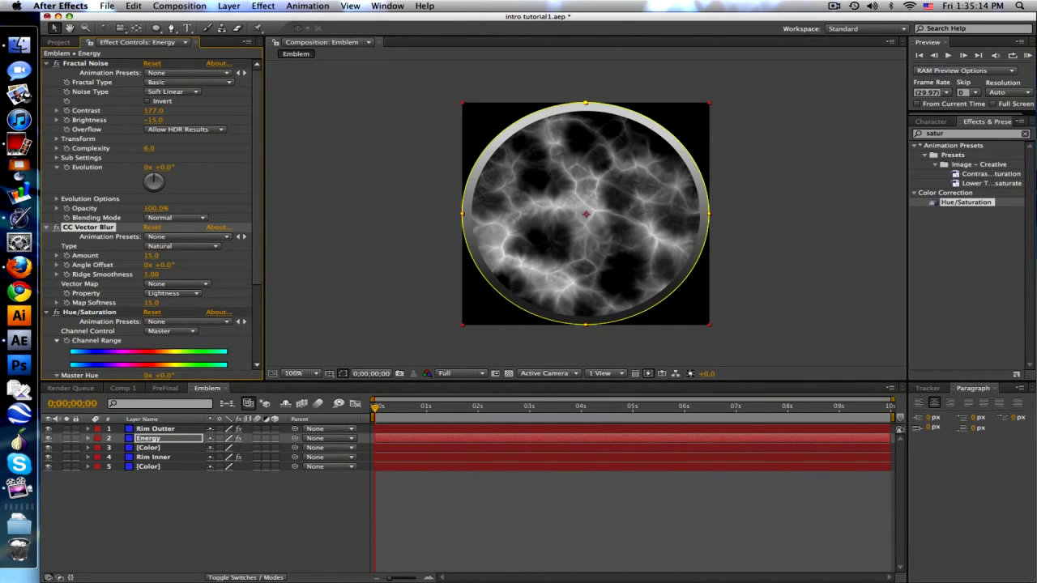
click(46, 63)
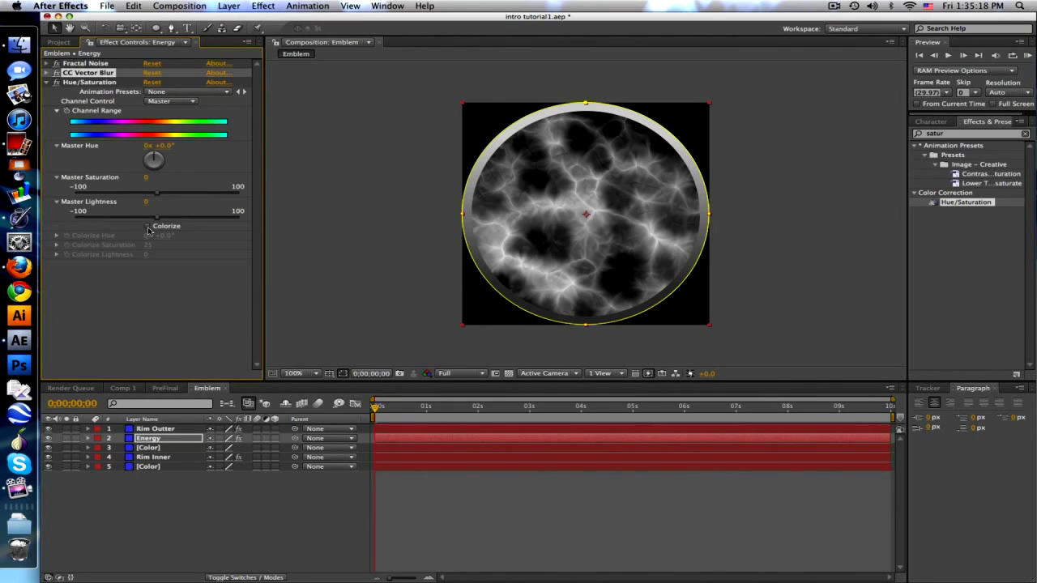
Turn on Hue/Saturation Colorize with hue +190 and saturation 44 for the Energy veins
click(147, 227)
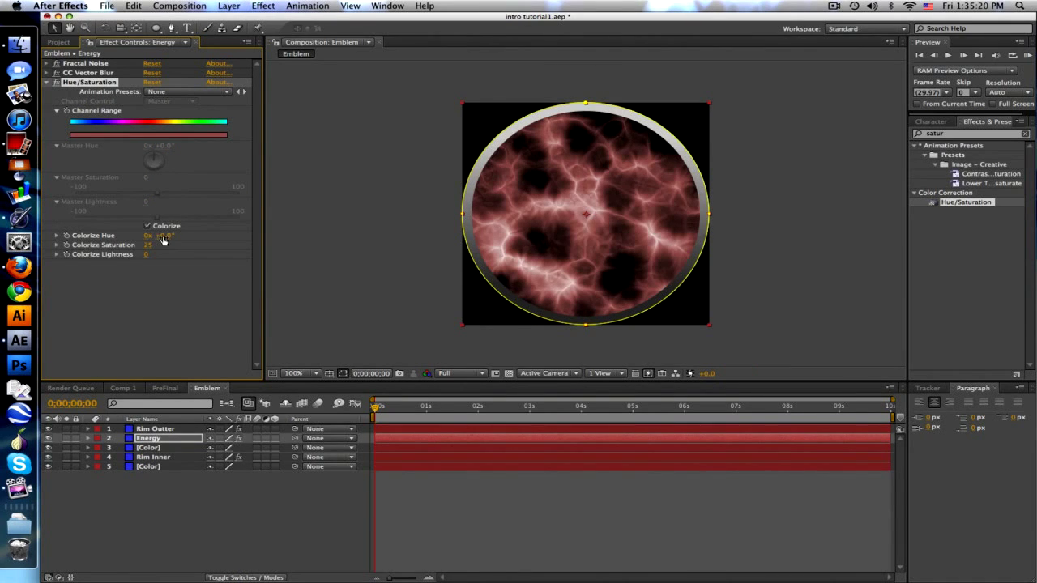
mouse_move(166, 235)
mouse_down()
mouse_move(194, 235)
mouse_move(169, 235)
mouse_up()
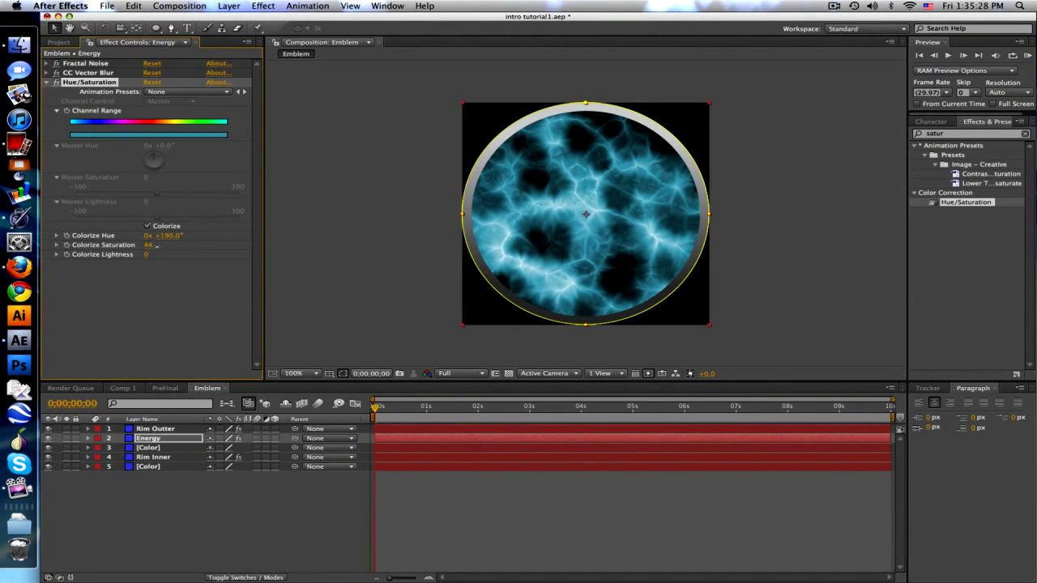
click(196, 442)
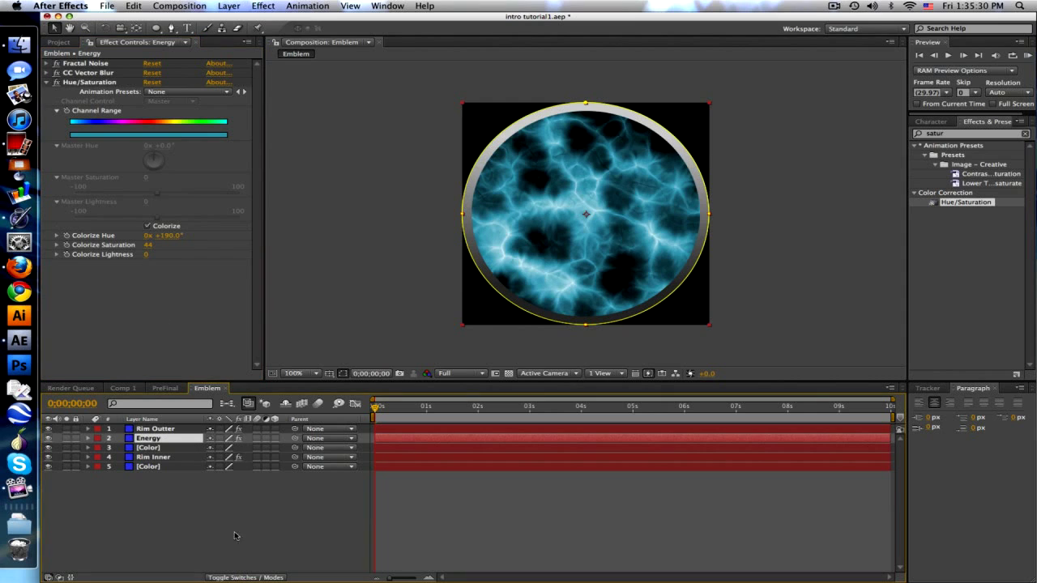
Set the Energy layer's blending mode to Add
click(247, 578)
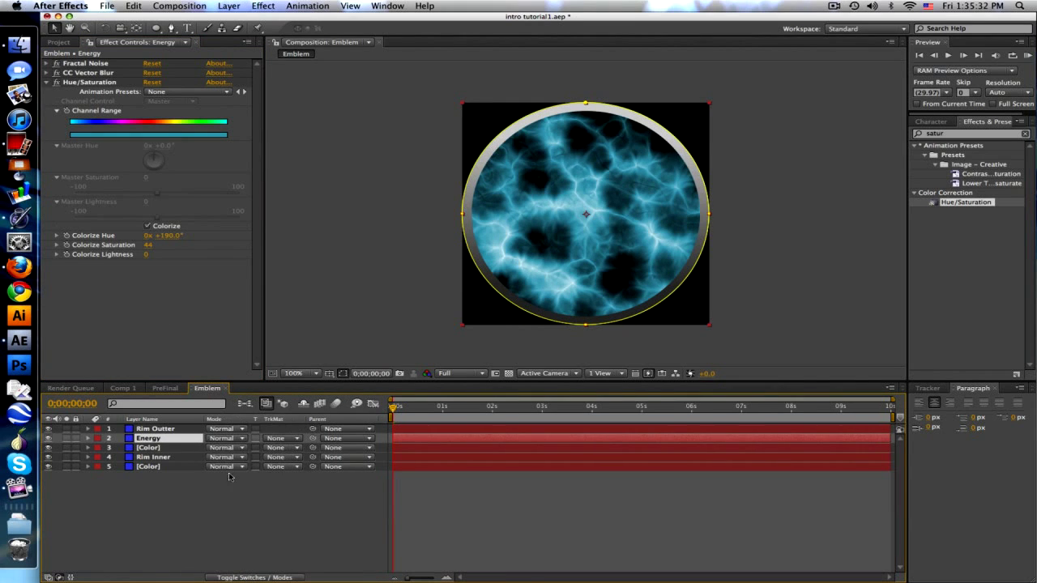
click(229, 444)
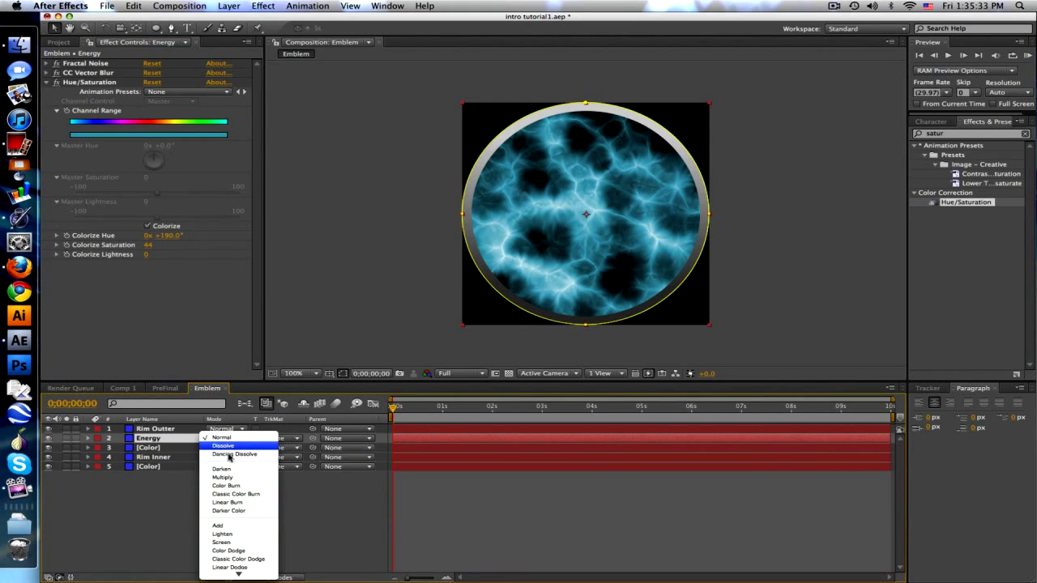
click(233, 530)
click(508, 516)
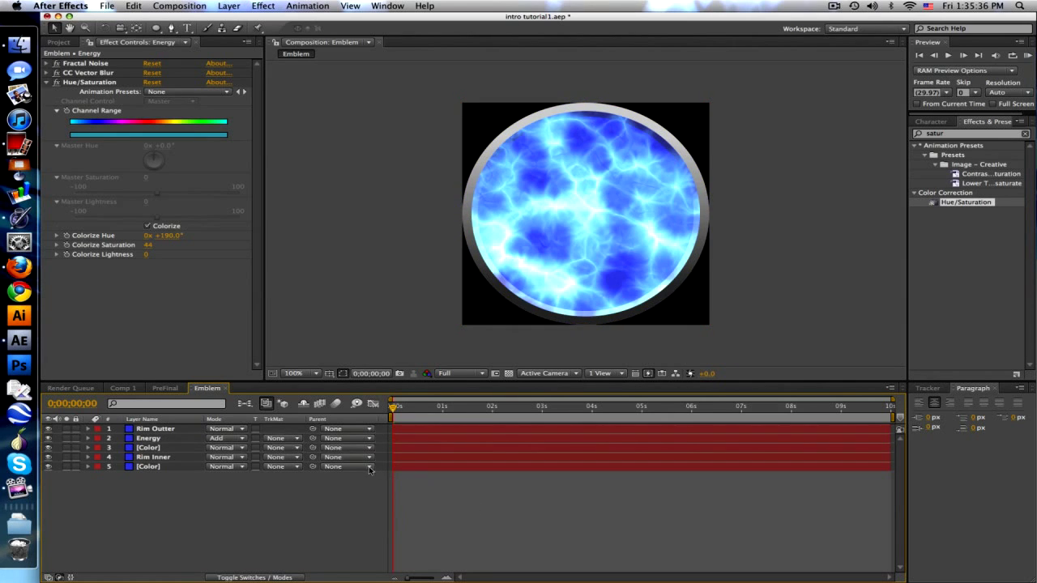
Try 75% opacity on the Energy layer, then return it to 100%
click(166, 442)
key(t)
click(216, 447)
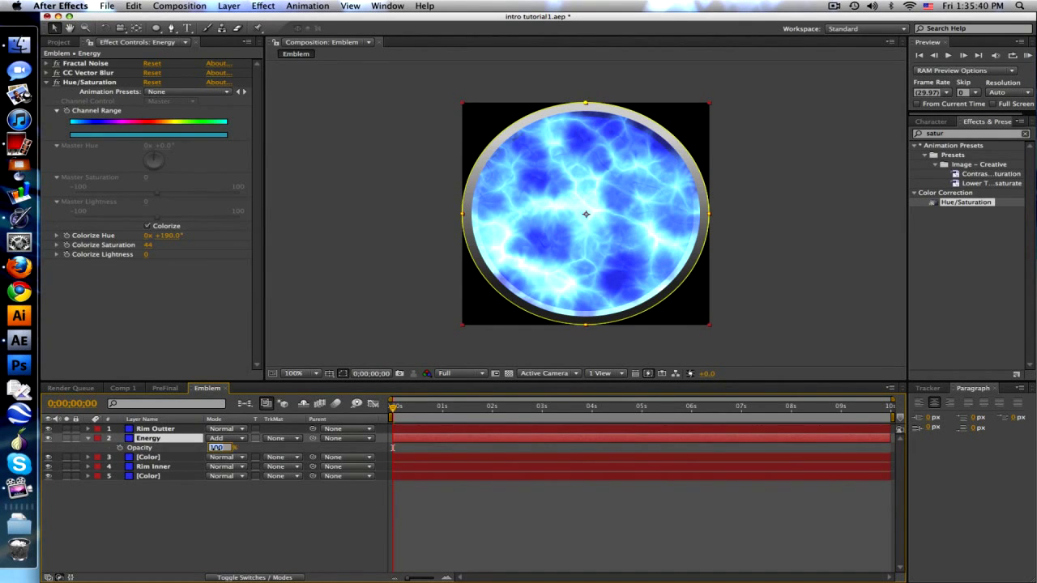
text(75)
key(Return)
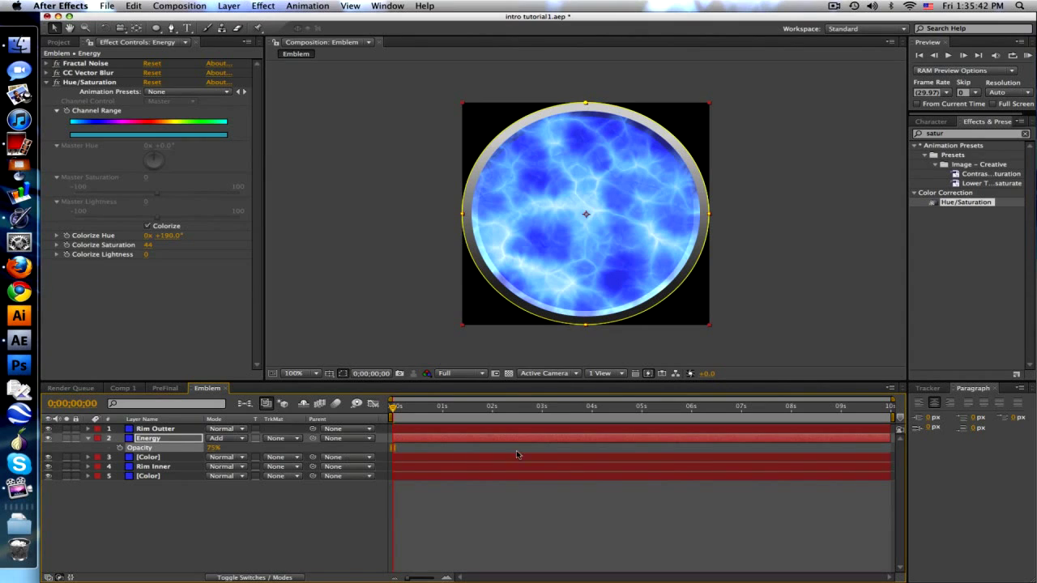
click(551, 517)
drag(212, 448, 303, 440)
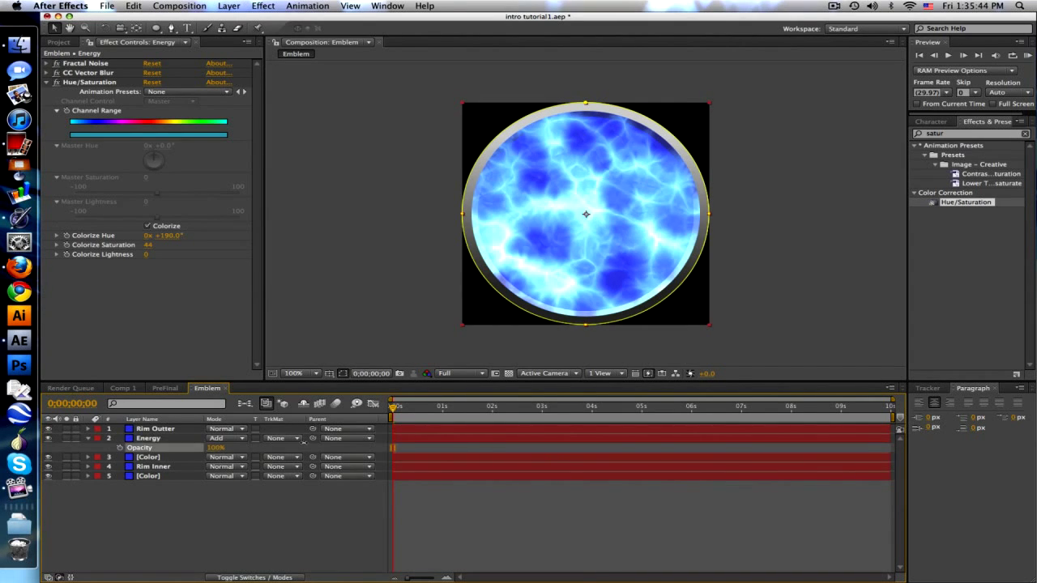
click(304, 439)
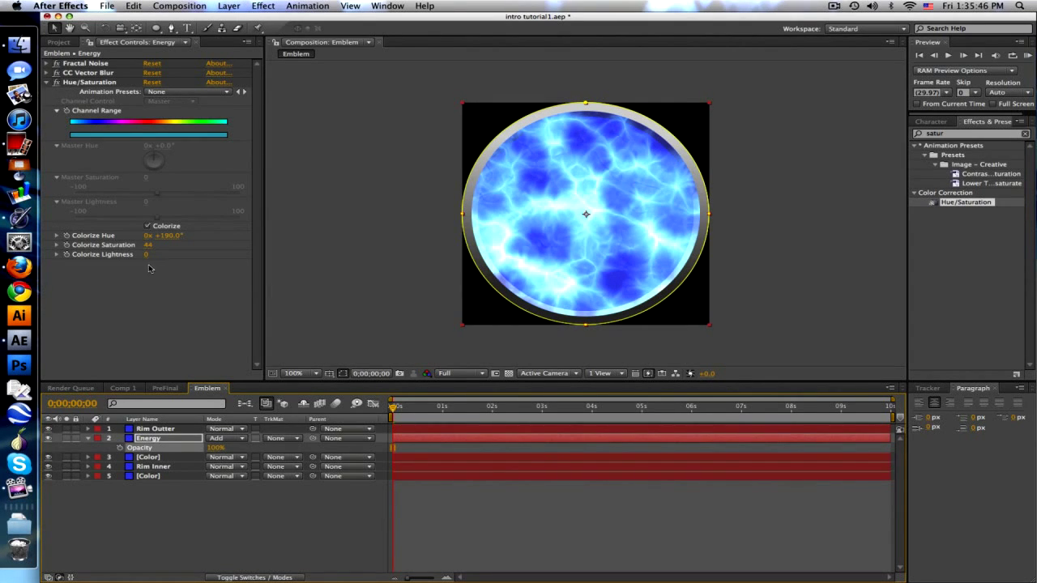
text(-22)
Set Colorize Lightness to -22 and preview the animation
key(Return)
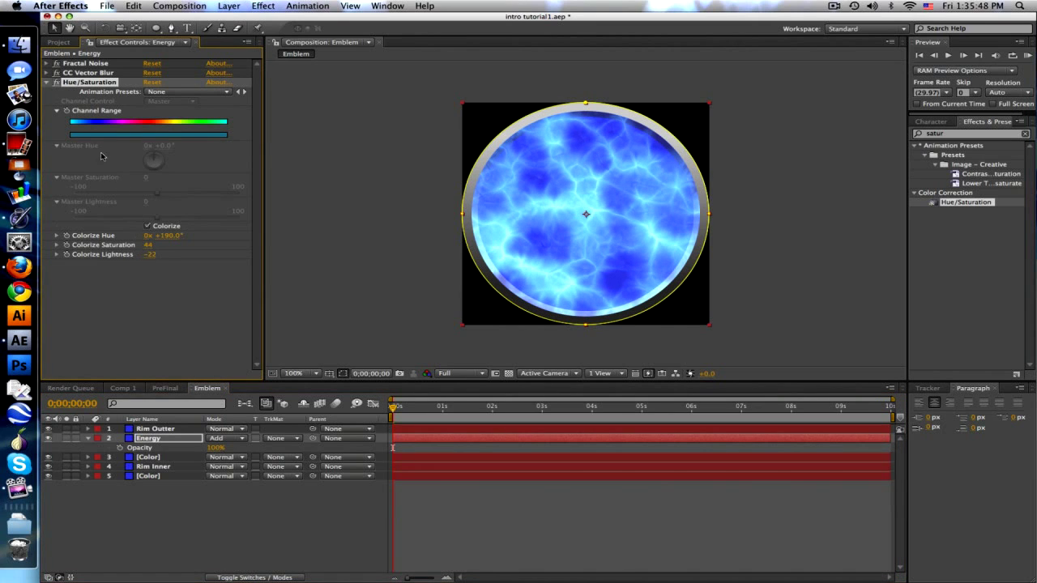
click(46, 82)
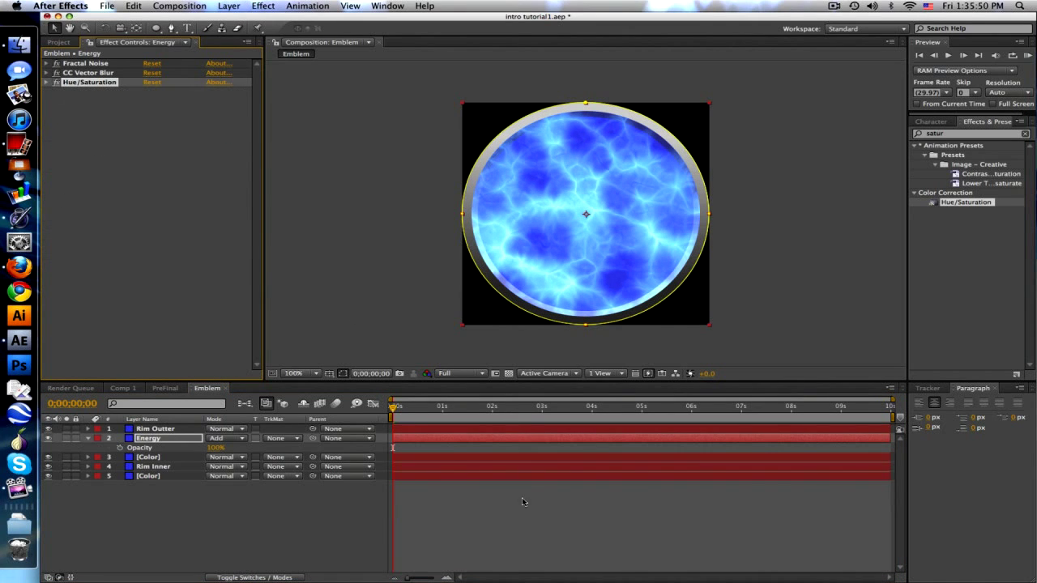
key(space)
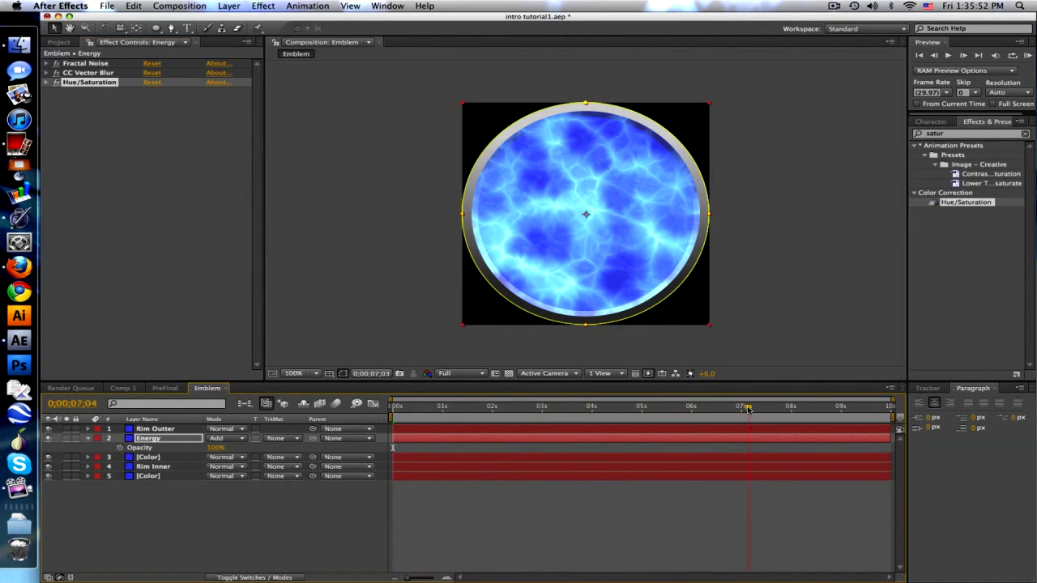
key(space)
click(170, 438)
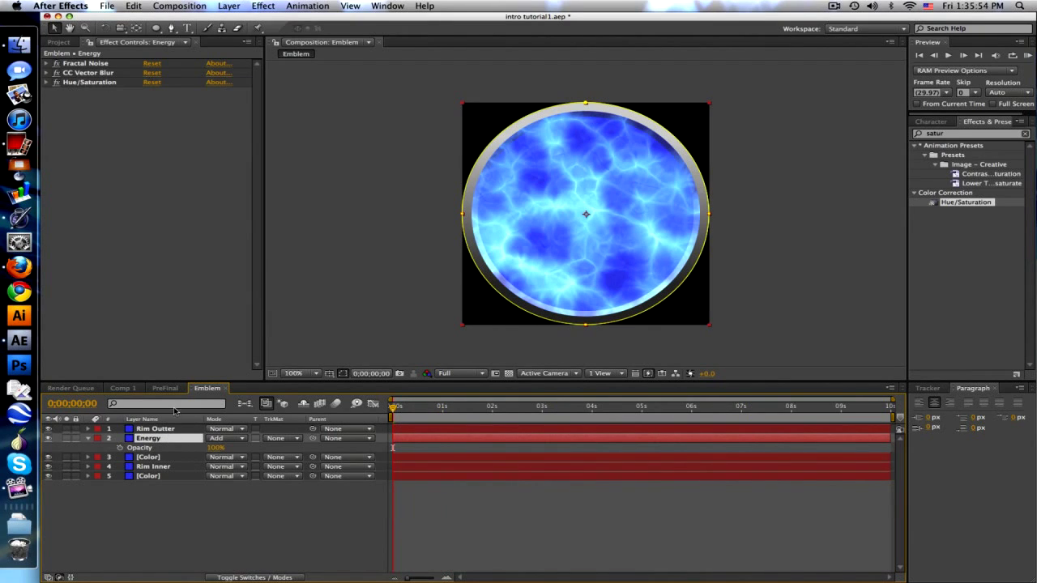
Drive the Fractal Noise Evolution with the expression time*250 and scrub ahead to check it
click(47, 64)
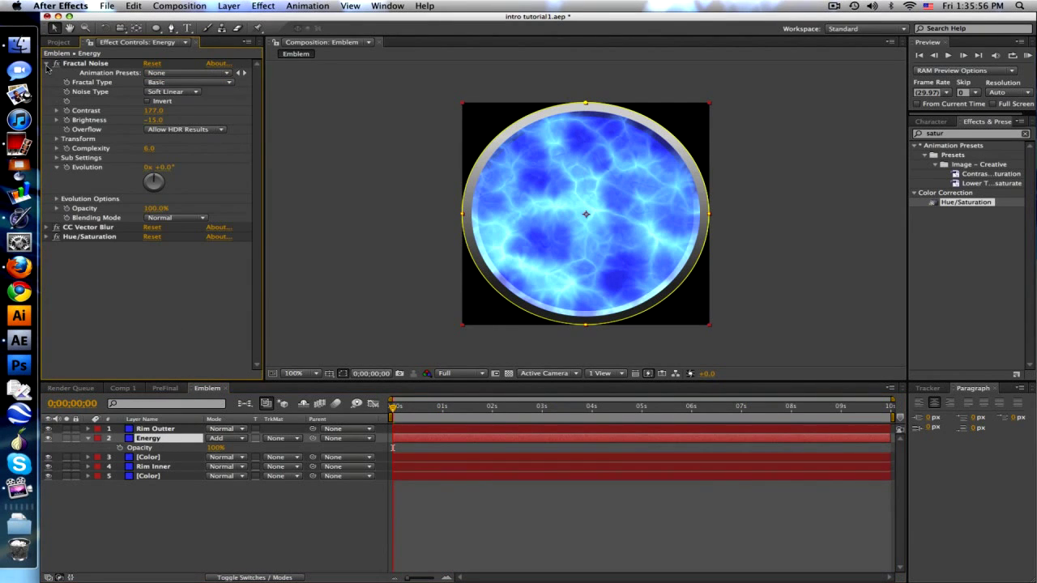
alt+click(67, 168)
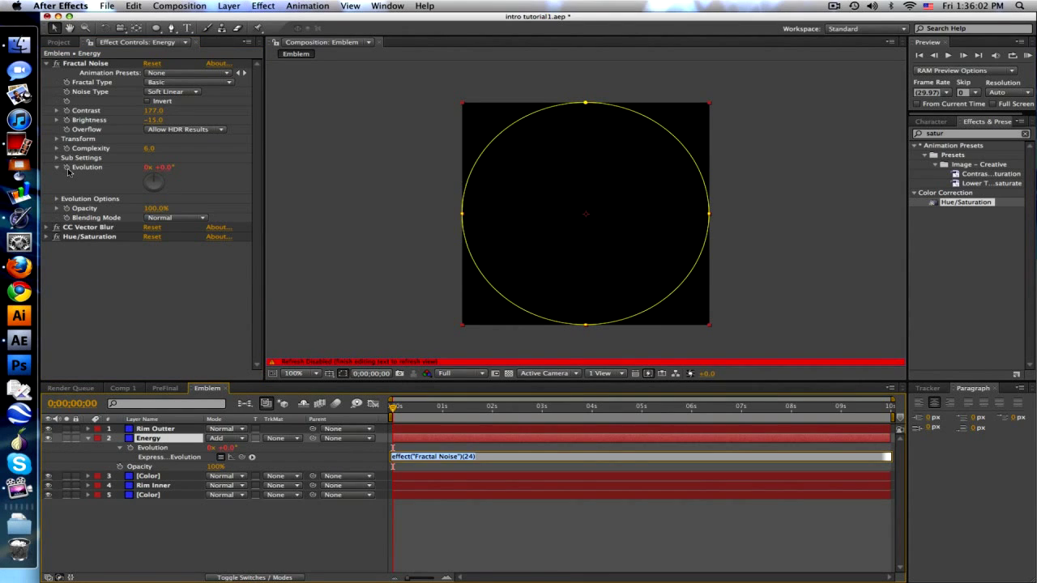
text(time*250)
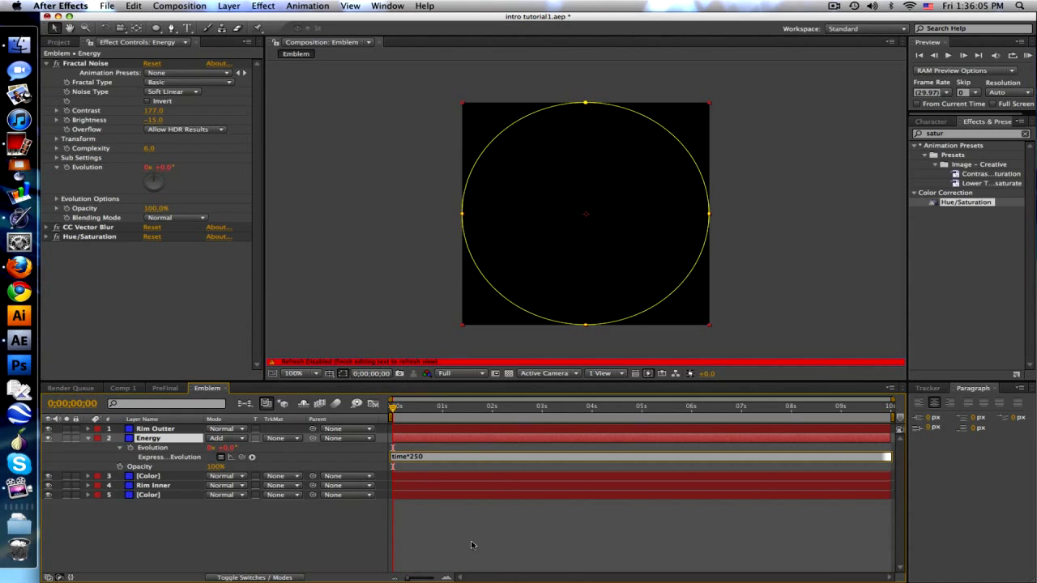
click(475, 544)
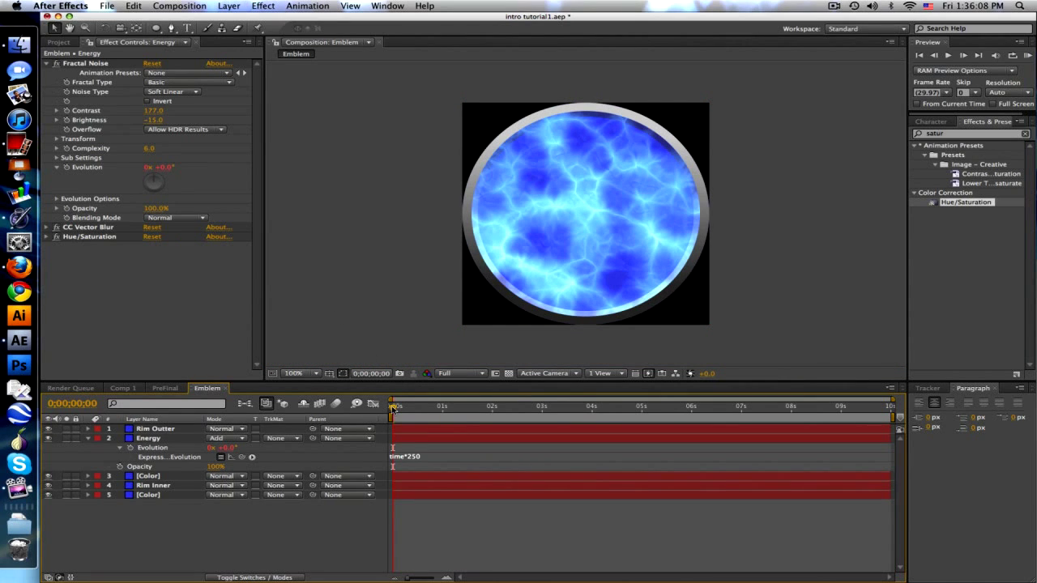
mouse_move(393, 409)
mouse_down()
mouse_move(622, 398)
mouse_move(513, 411)
mouse_move(393, 409)
mouse_up()
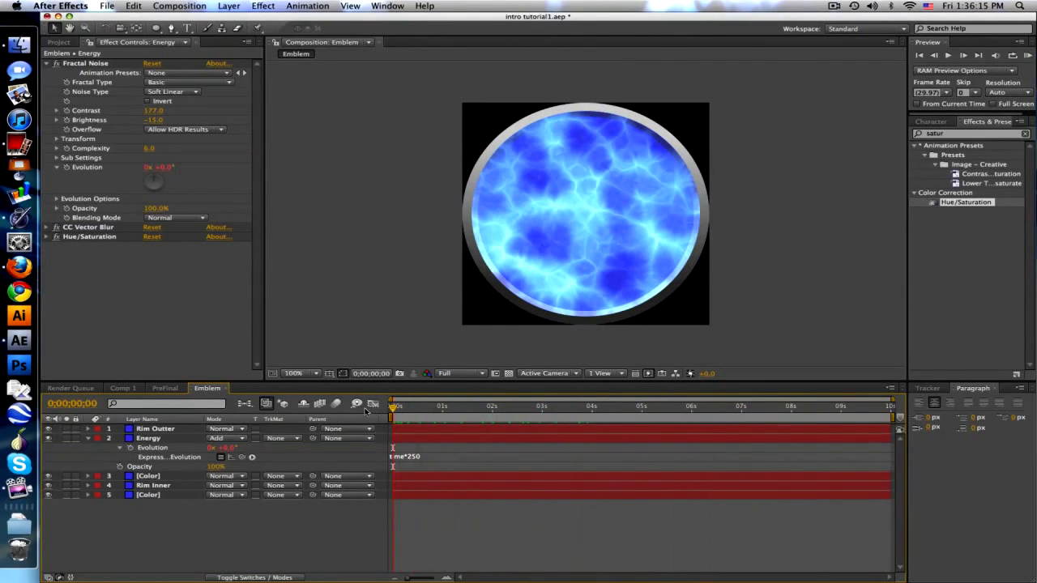
click(89, 438)
click(165, 440)
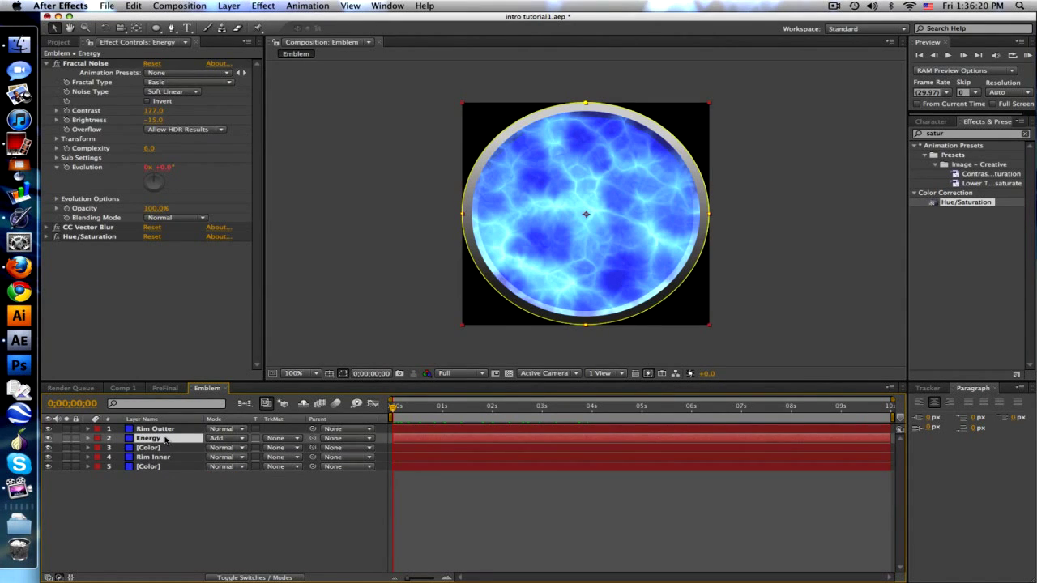
Set the Energy layer's Mask 2 to Subtract, with 67 px feather and -119 px expansion
key(m)
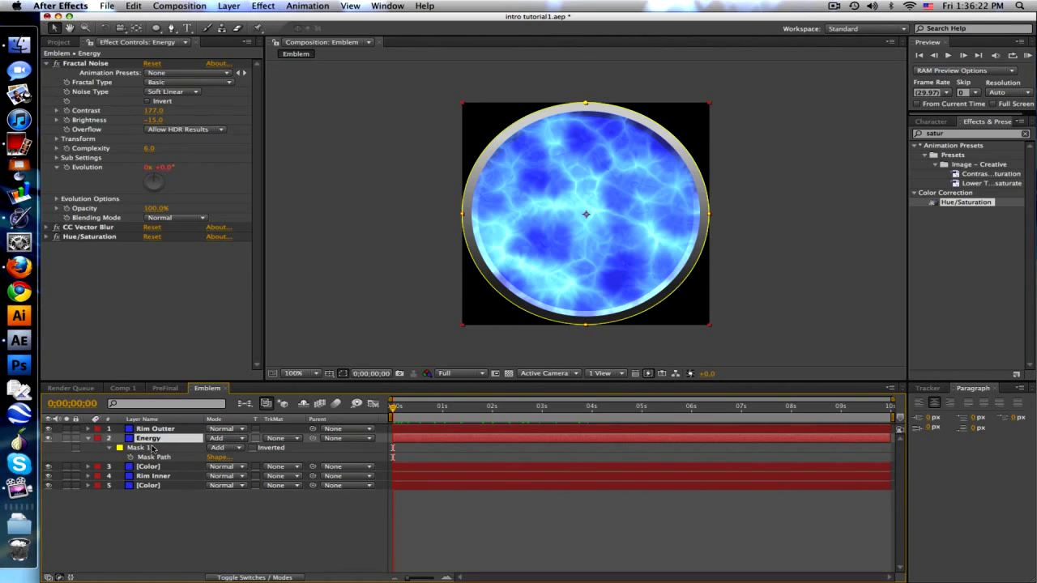
click(152, 448)
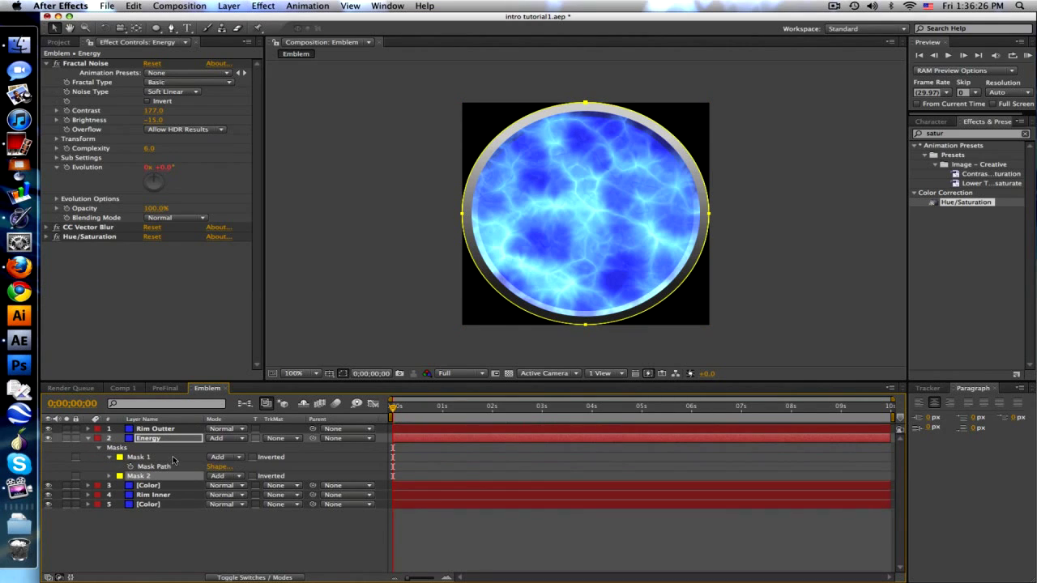
click(109, 476)
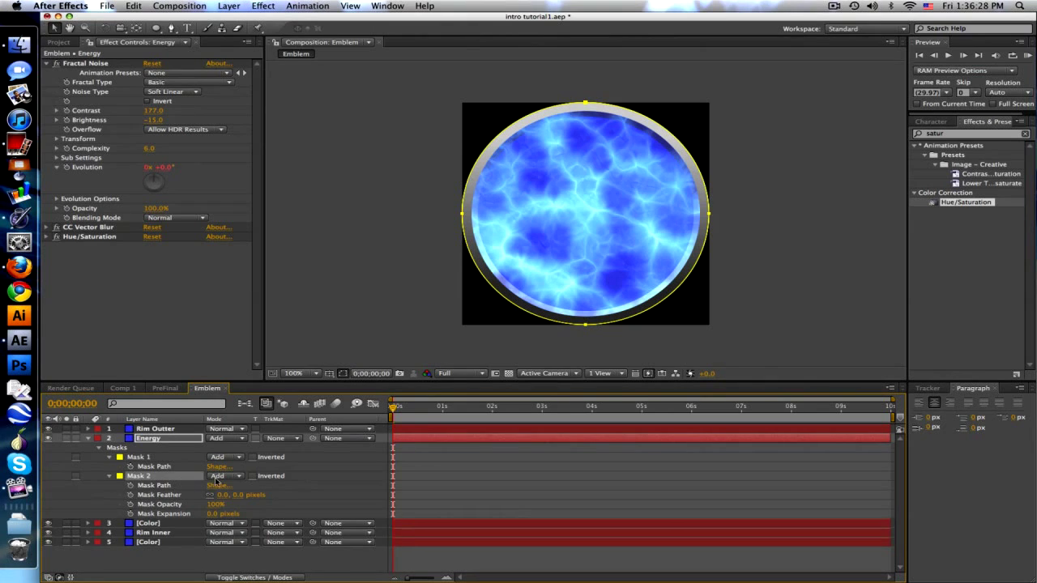
click(231, 478)
click(231, 483)
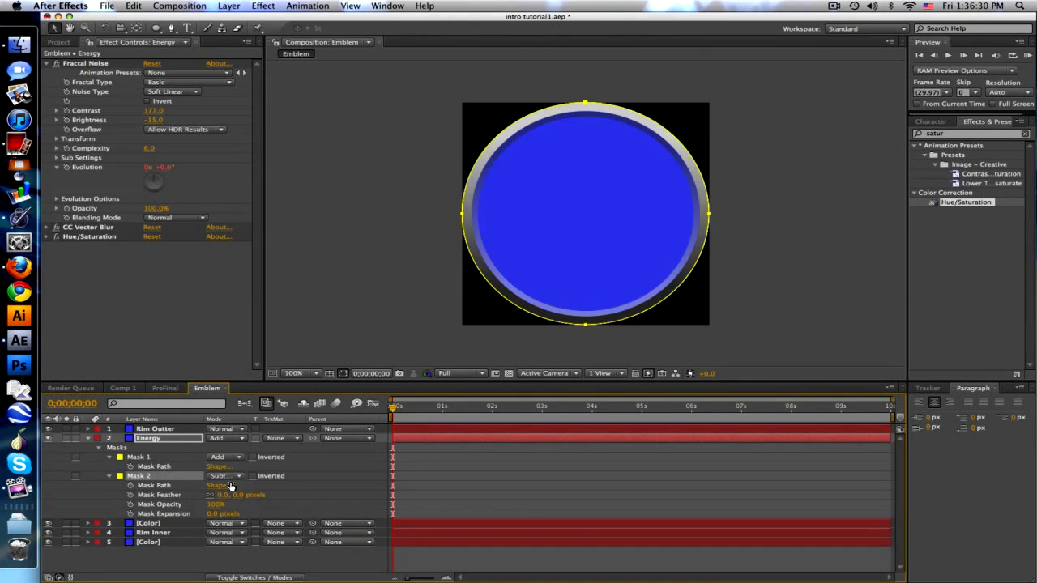
drag(190, 513, 152, 515)
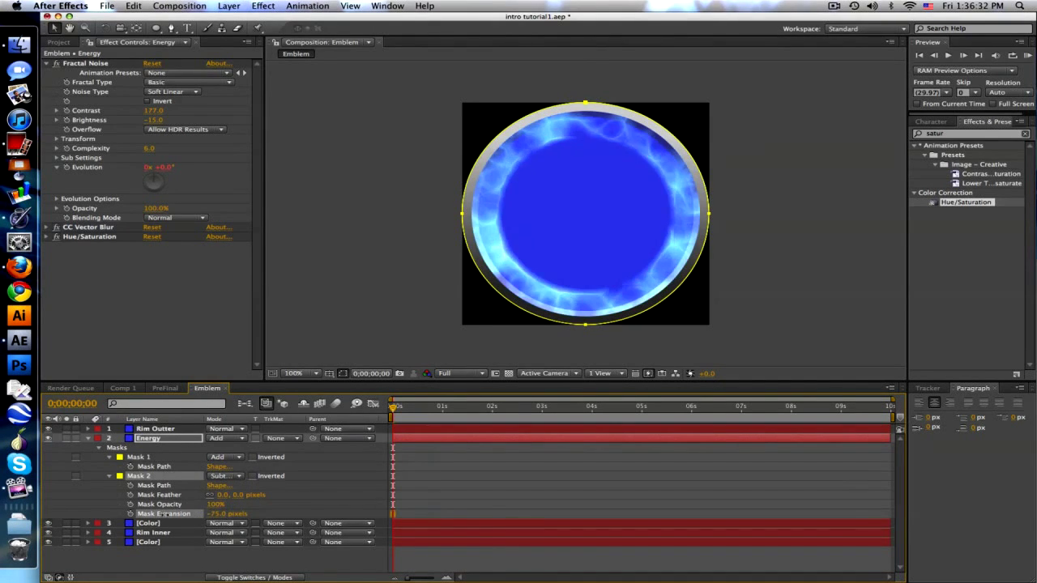
mouse_move(238, 495)
mouse_down()
mouse_move(279, 488)
mouse_move(267, 502)
mouse_move(200, 514)
mouse_up()
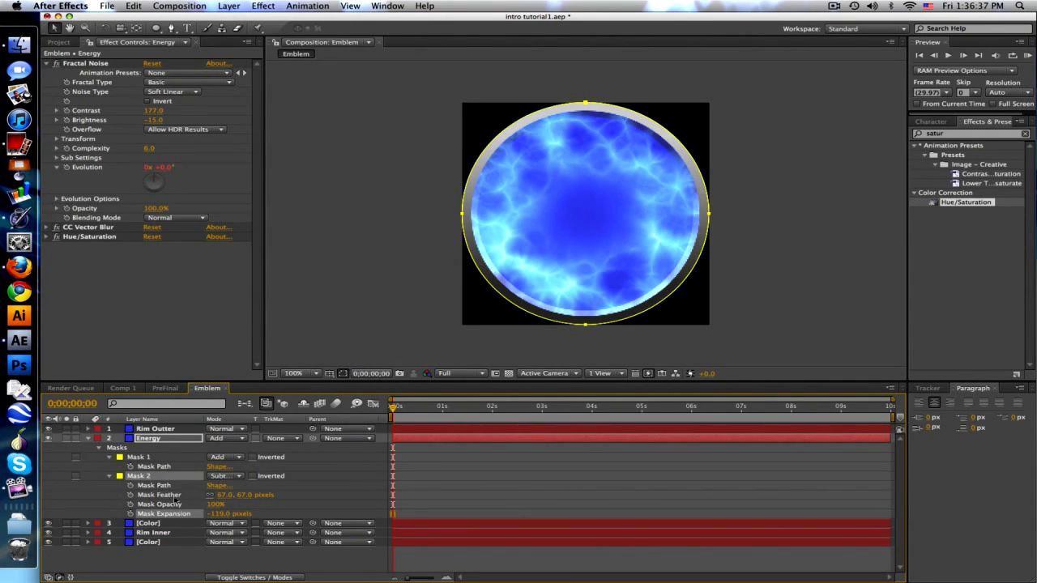
click(109, 476)
click(110, 457)
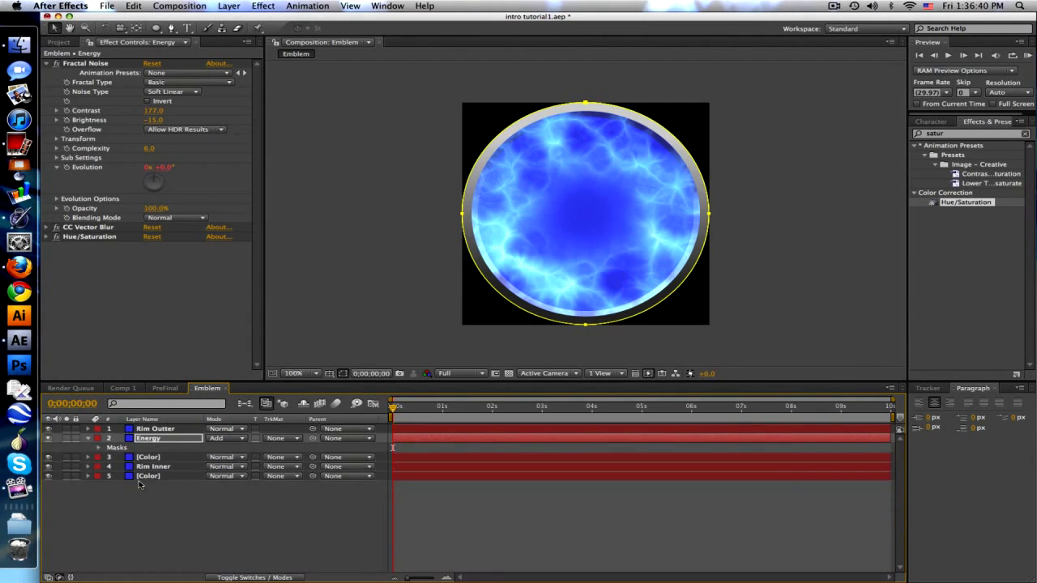
click(88, 438)
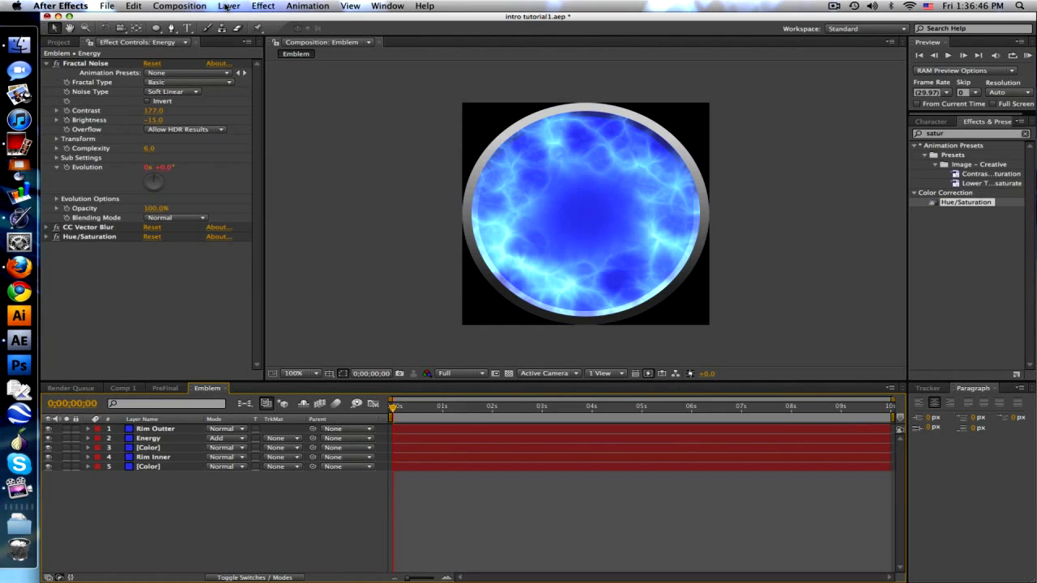
Type a letter B in the emblem at 170 px and roughly centre it
click(186, 29)
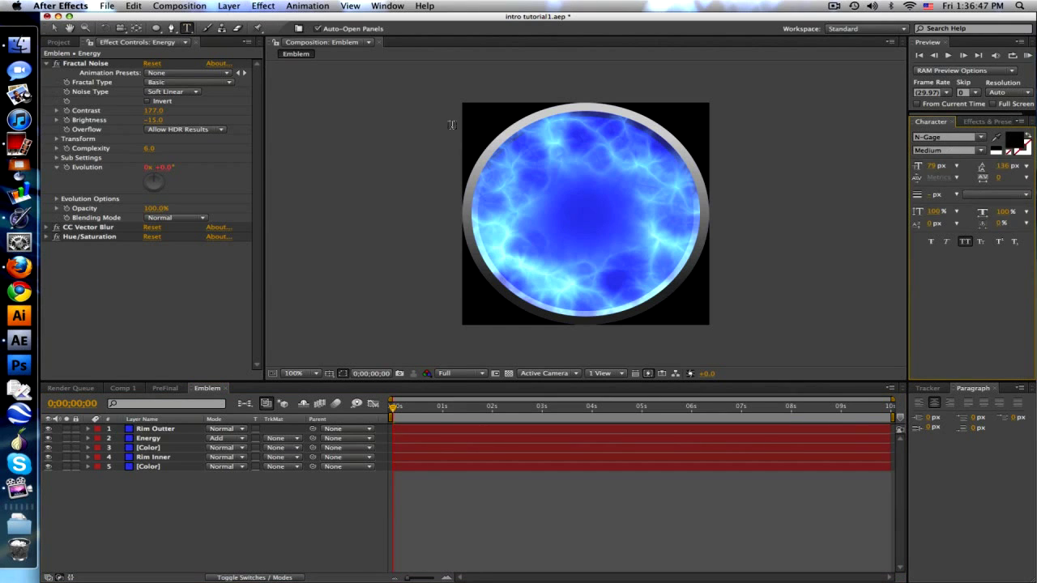
click(572, 215)
text(B)
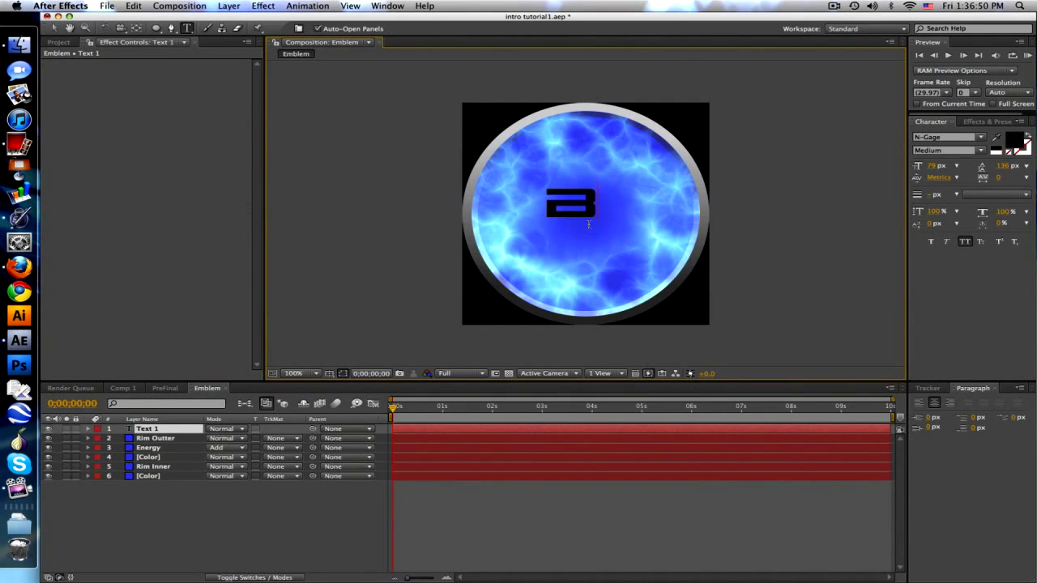
key(super+a)
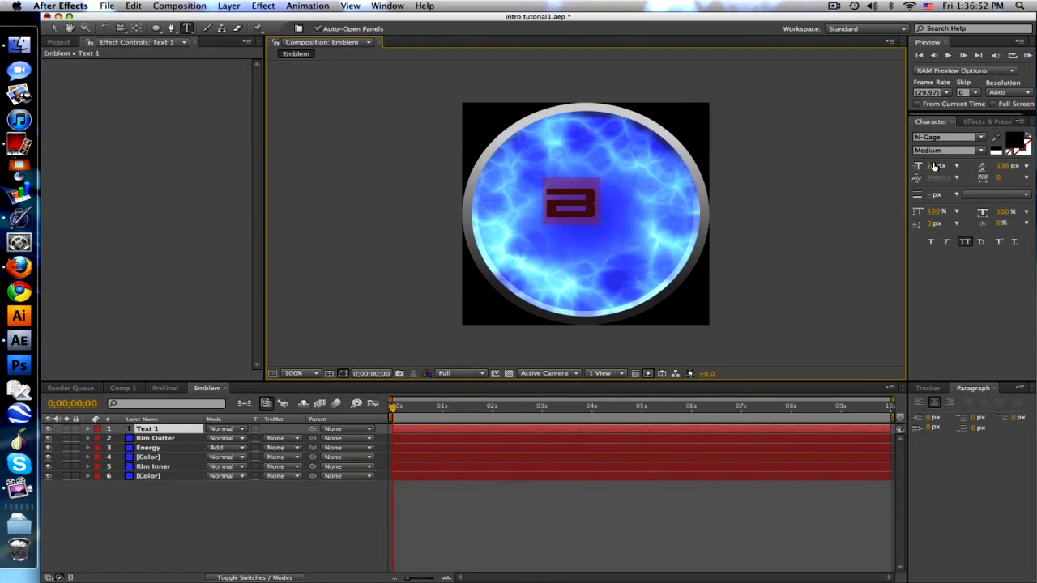
click(935, 166)
text(170)
key(Return)
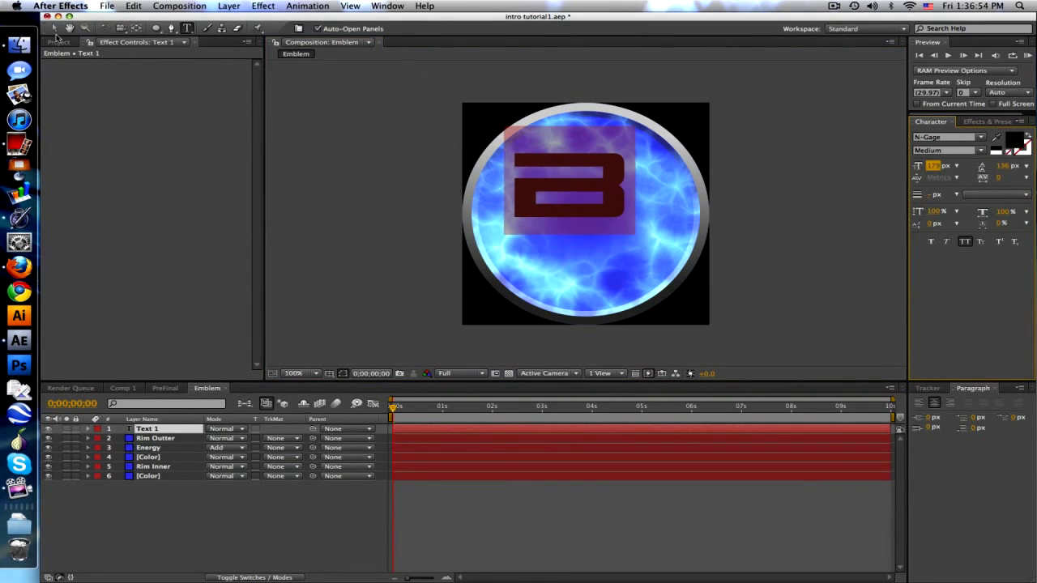
click(53, 28)
drag(581, 203, 604, 228)
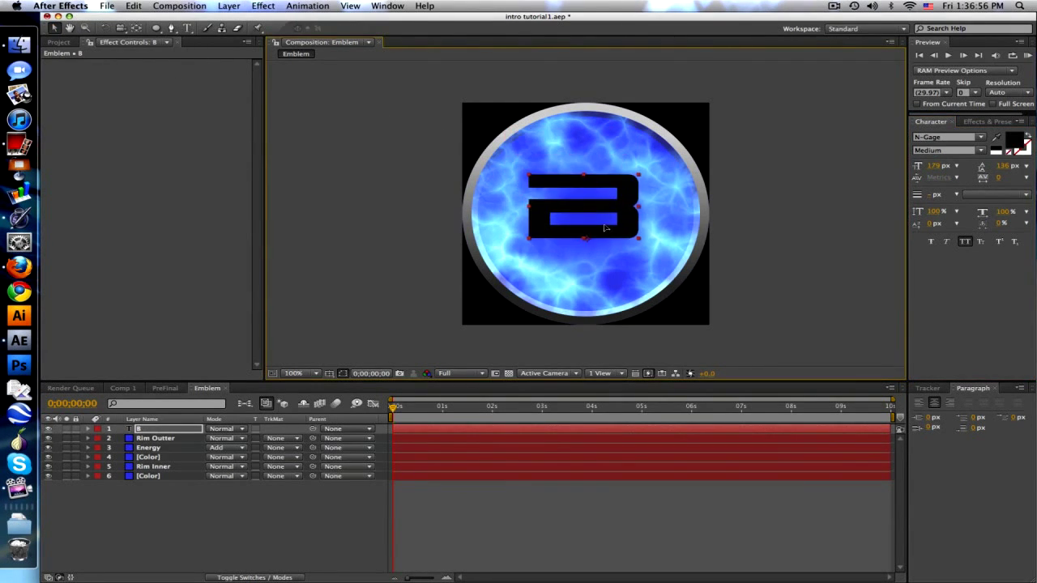
click(342, 373)
click(373, 381)
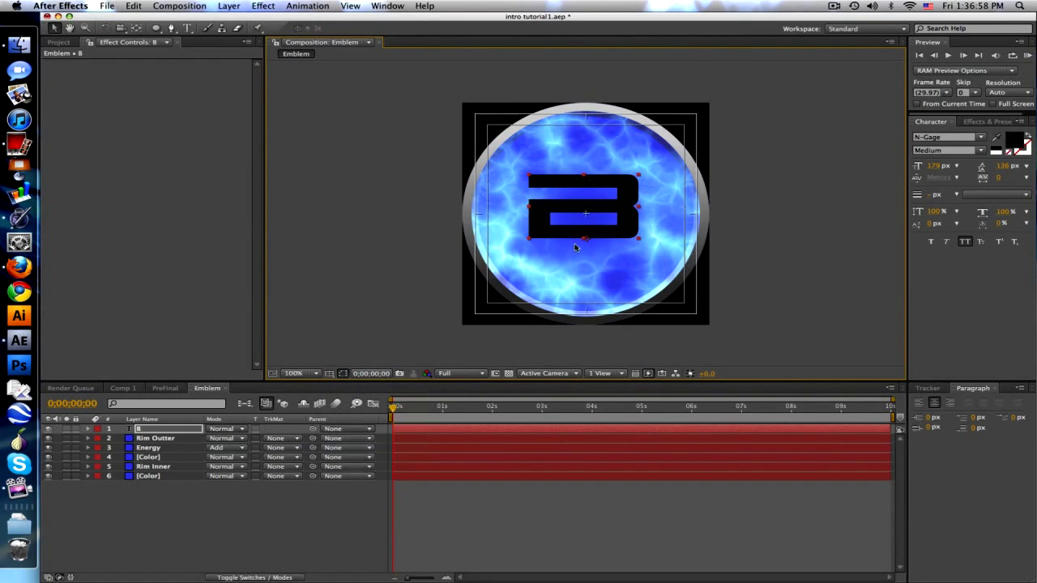
drag(596, 231, 599, 236)
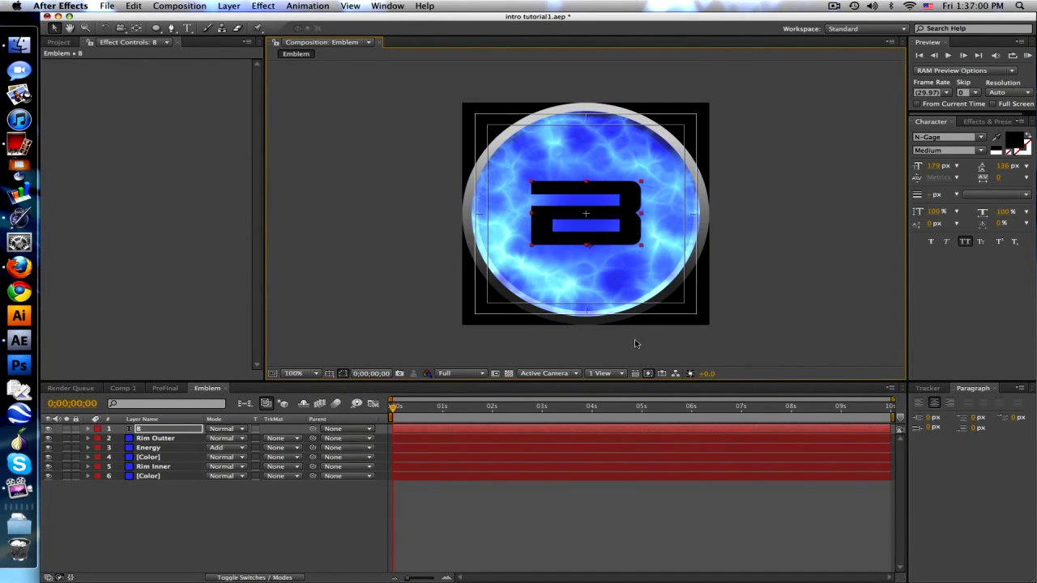
Fix the B text, enlarge it to 213 px, and centre it on the emblem
double_click(584, 212)
text(S)
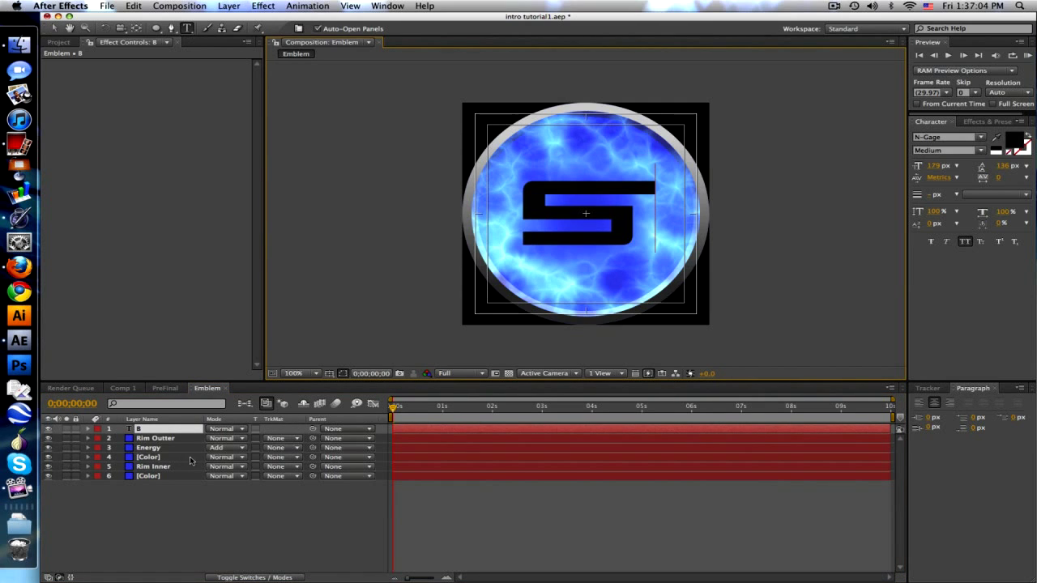
key(BackSpace)
text(B)
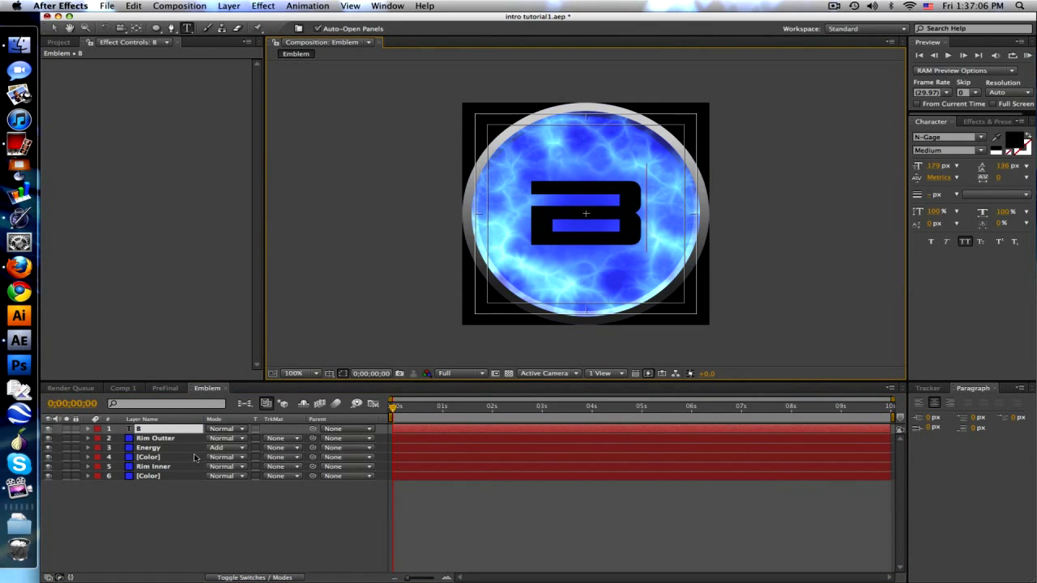
double_click(181, 430)
click(938, 166)
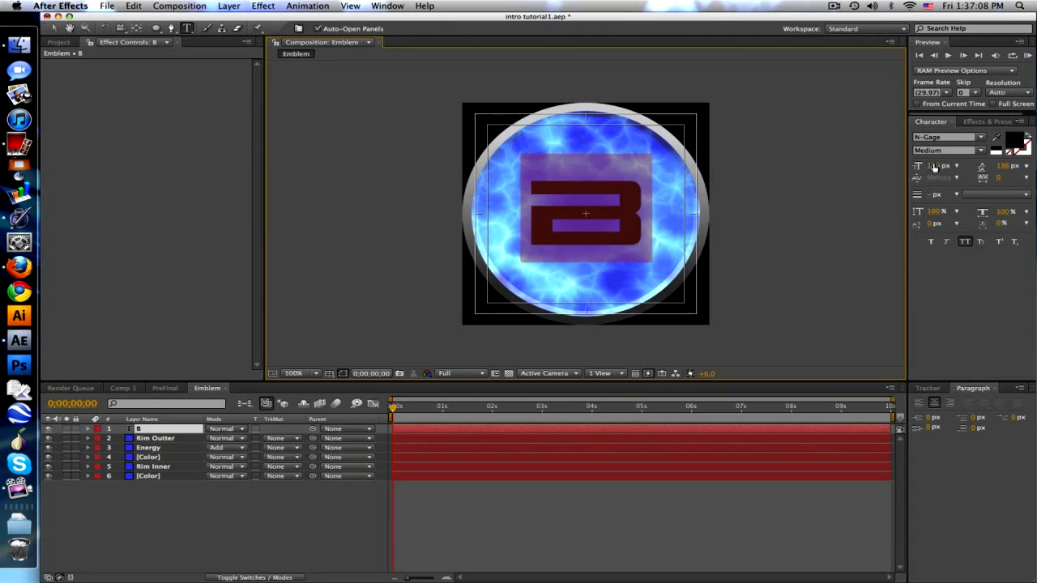
text(213)
key(Return)
click(54, 27)
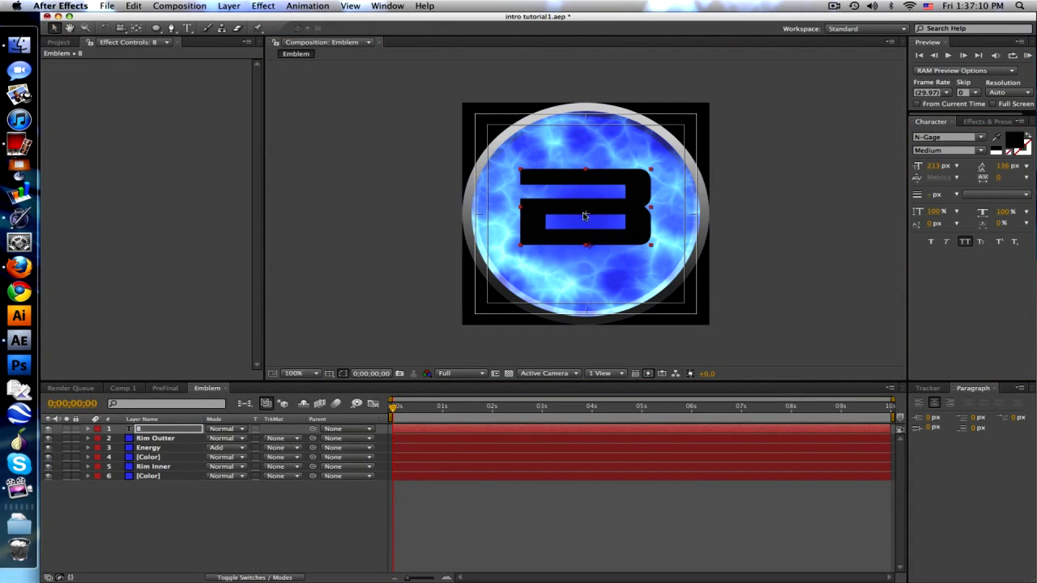
click(609, 241)
drag(611, 244, 603, 246)
click(597, 495)
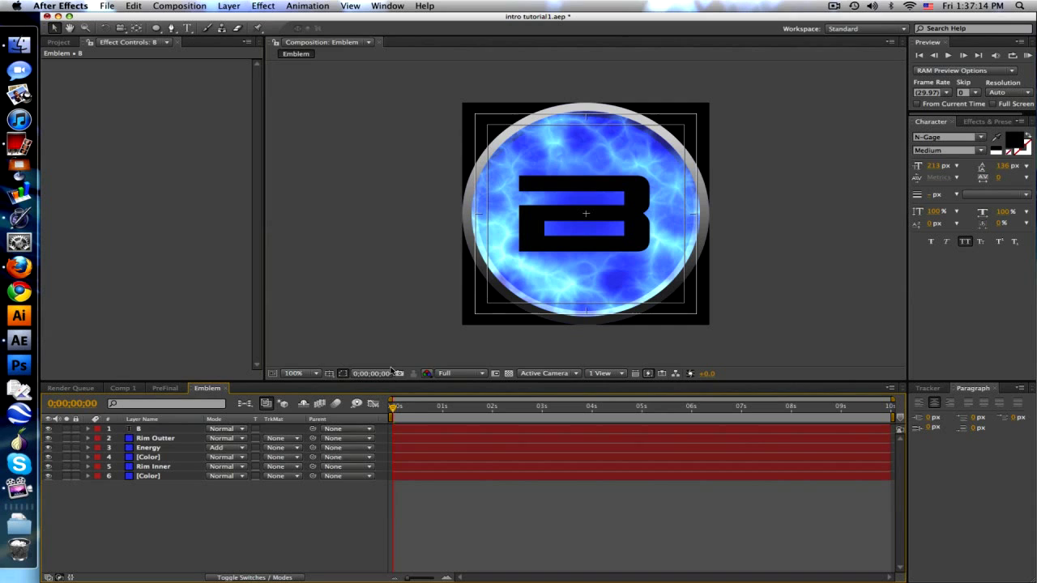
click(342, 374)
Apply a Ramp effect to the B layer with a dark grey end colour
click(986, 121)
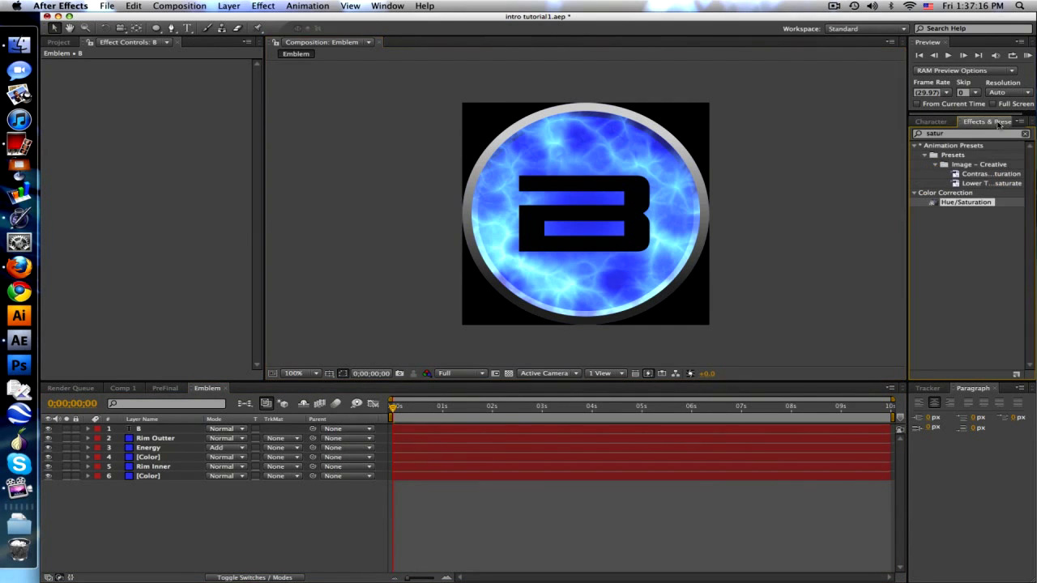
text(ramp)
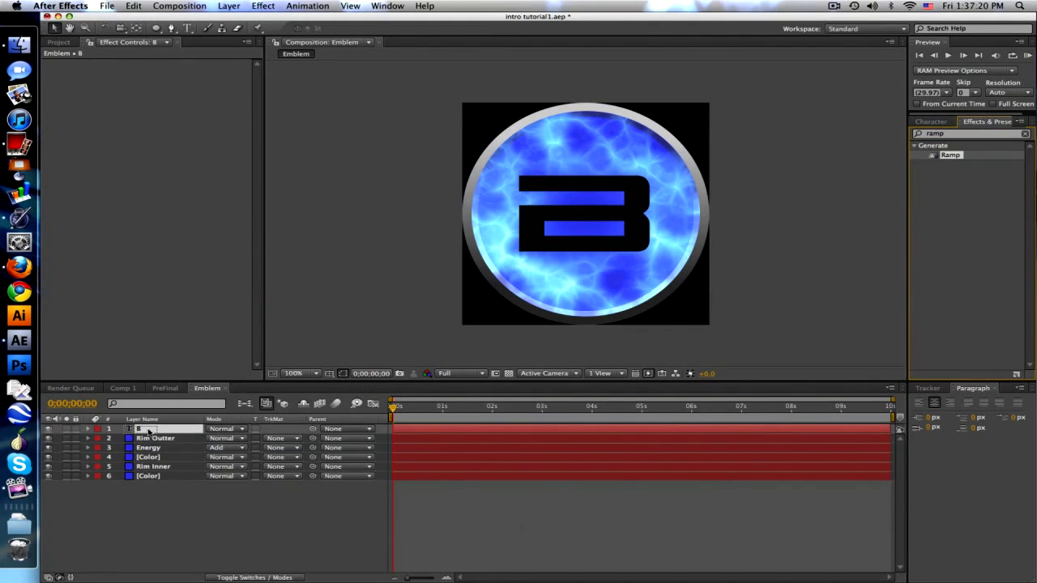
drag(951, 155, 144, 430)
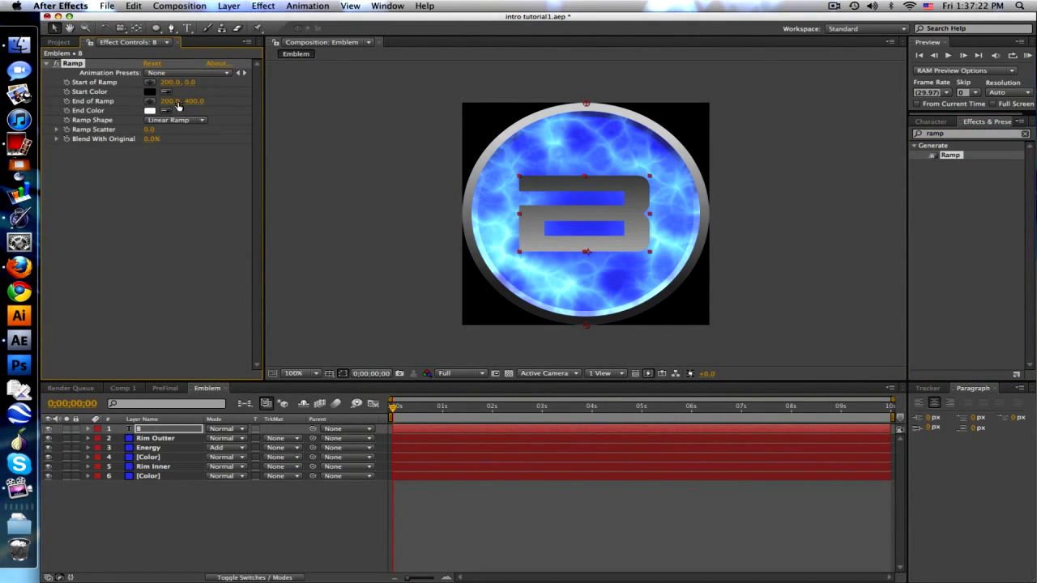
click(151, 111)
drag(381, 481, 366, 476)
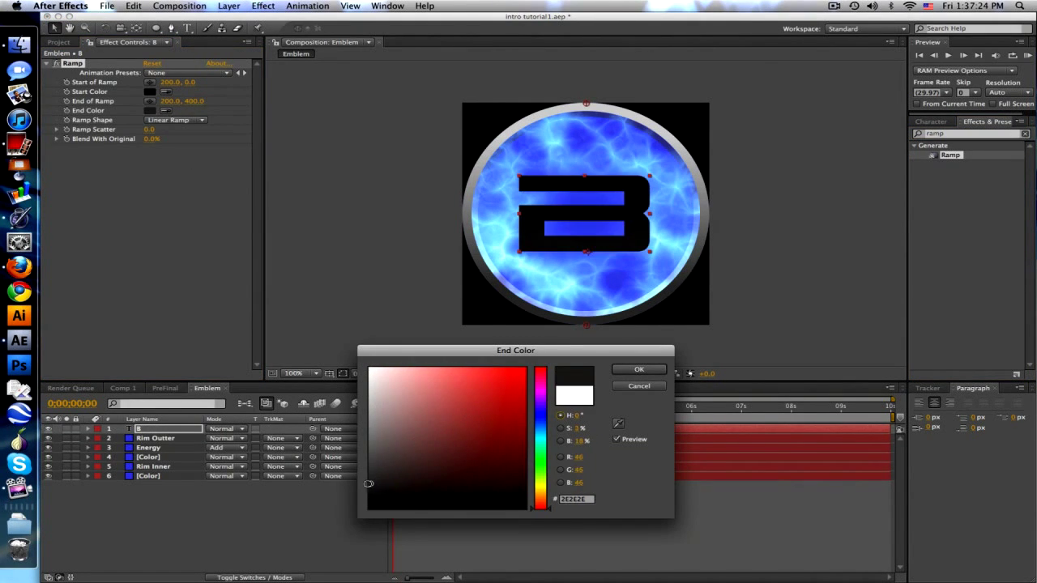
click(639, 371)
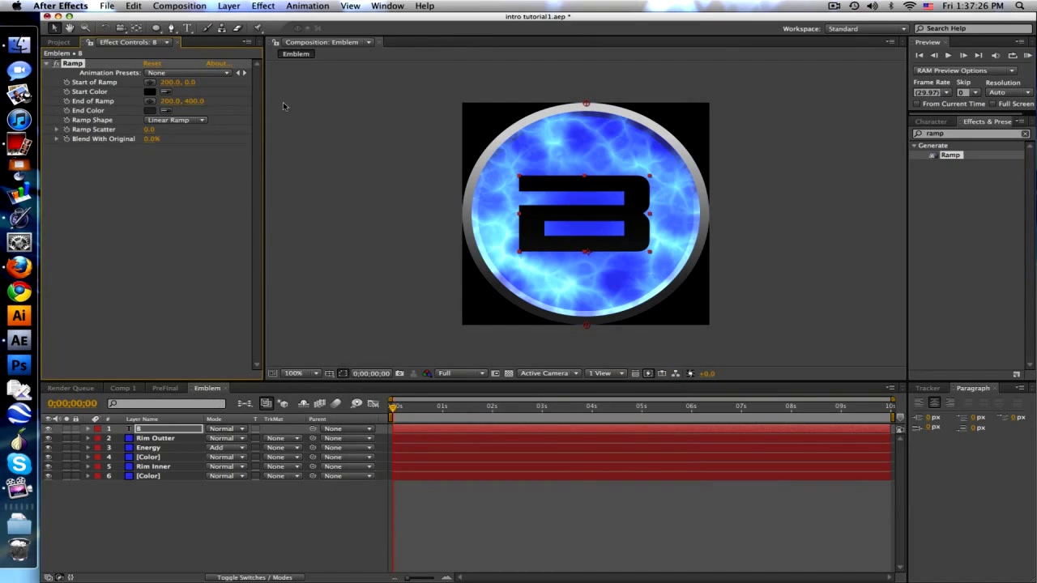
Give the ramp a light grey start, points 200,124 to 200,277, and move B below Energy
click(151, 92)
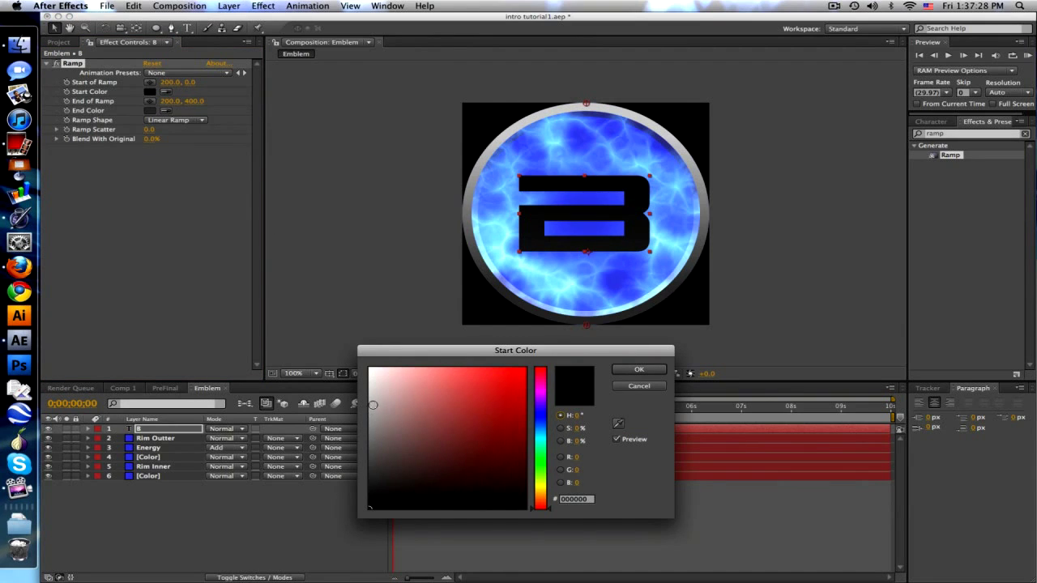
click(370, 404)
click(639, 369)
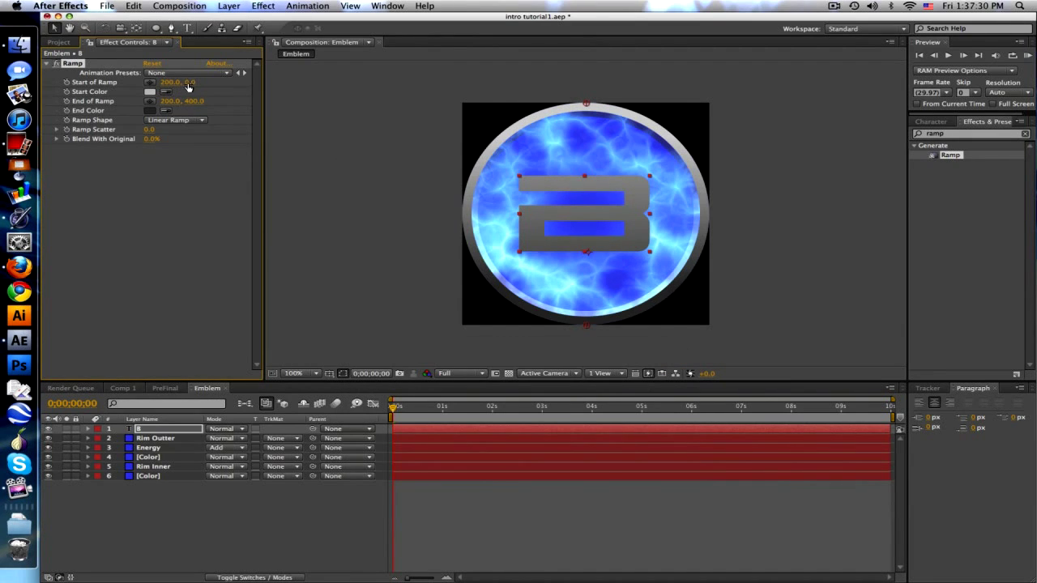
drag(190, 82, 267, 82)
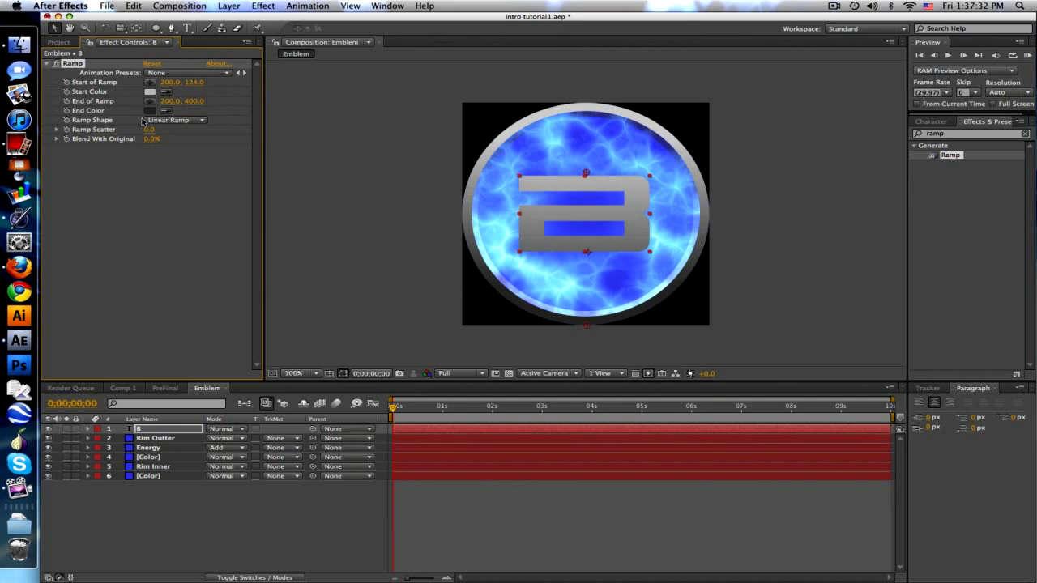
drag(192, 101, 113, 108)
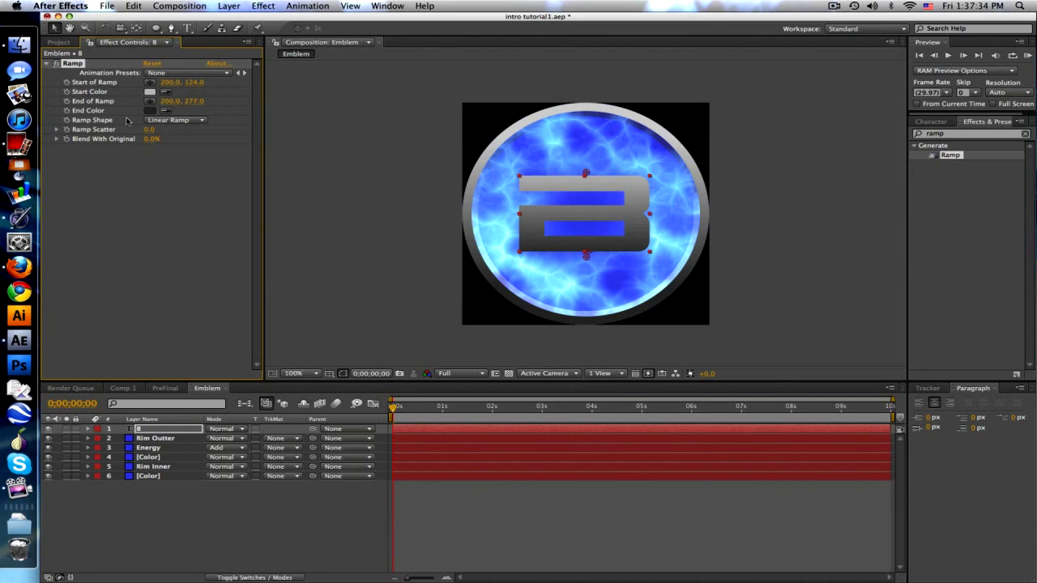
click(497, 506)
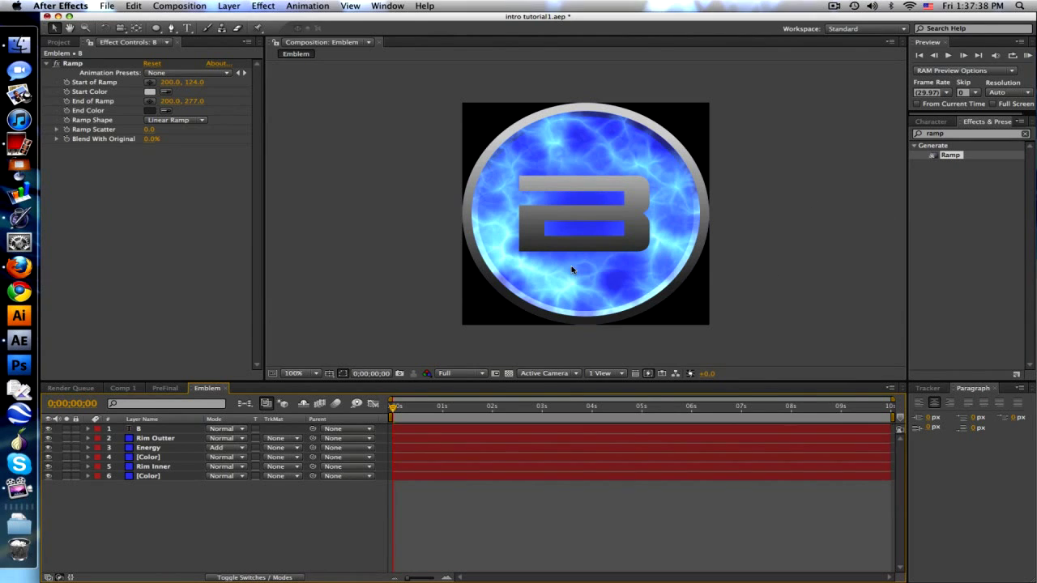
drag(146, 429, 150, 455)
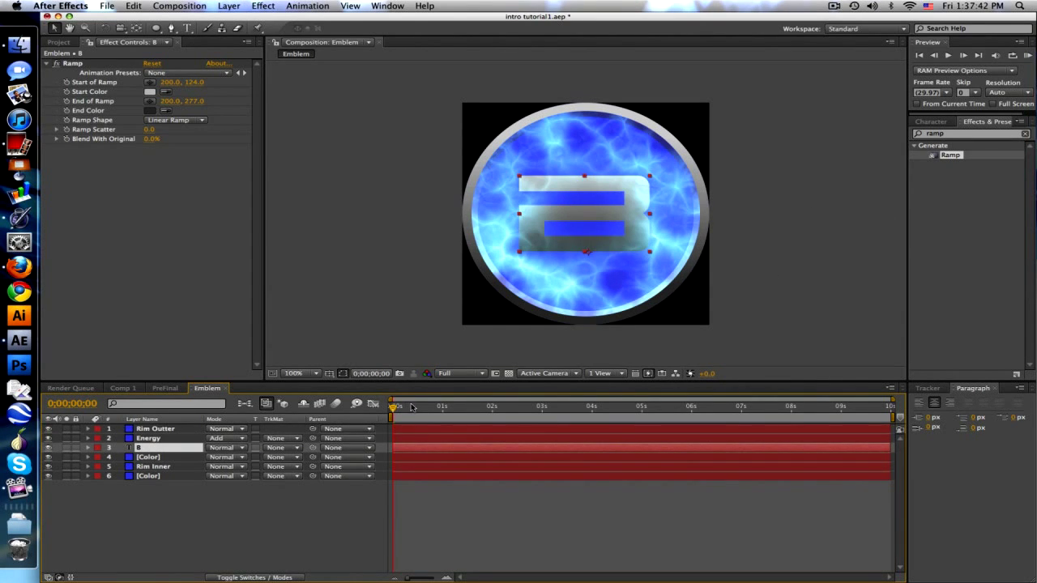
Duplicate the B layer and make the original B a 3D layer with adjusted depth
drag(397, 409, 392, 415)
click(174, 439)
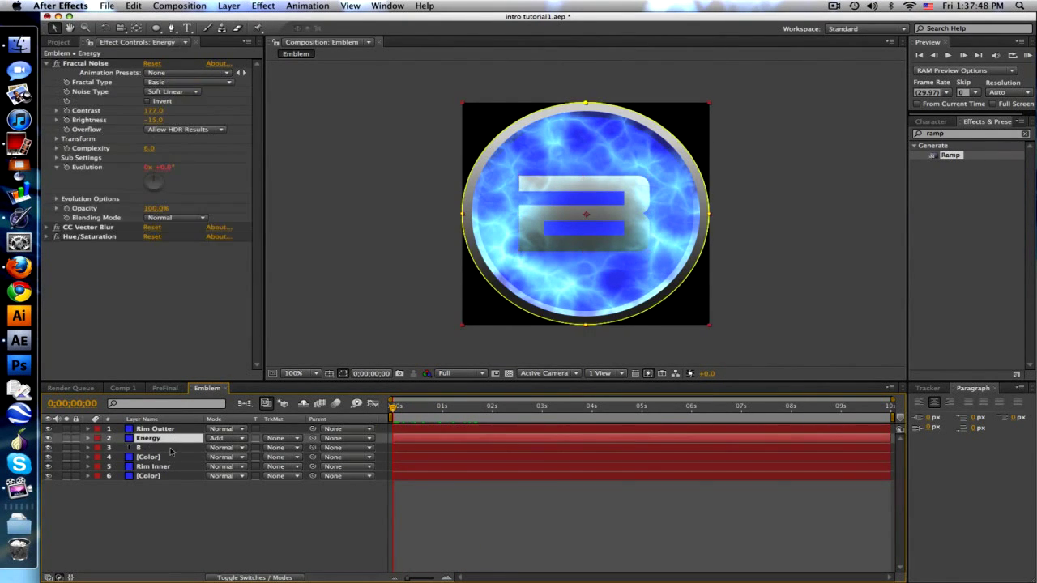
key(ctrl+d)
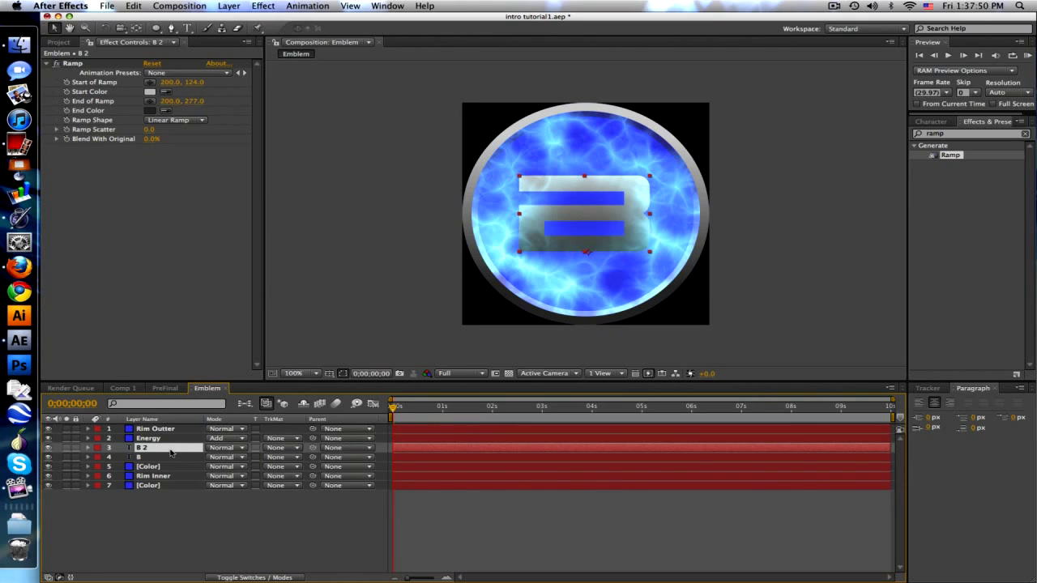
click(187, 458)
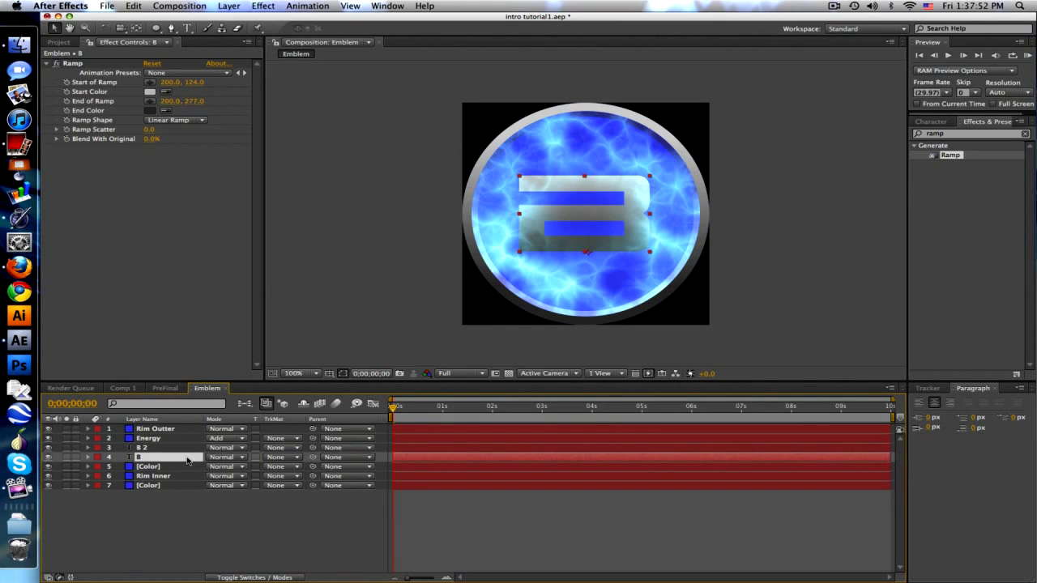
click(255, 577)
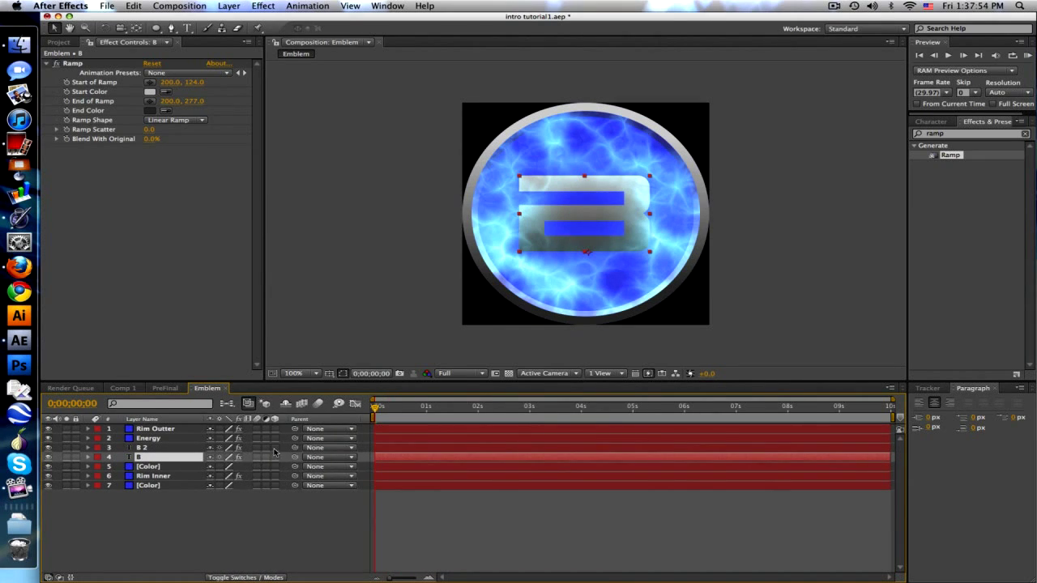
click(276, 457)
key(p)
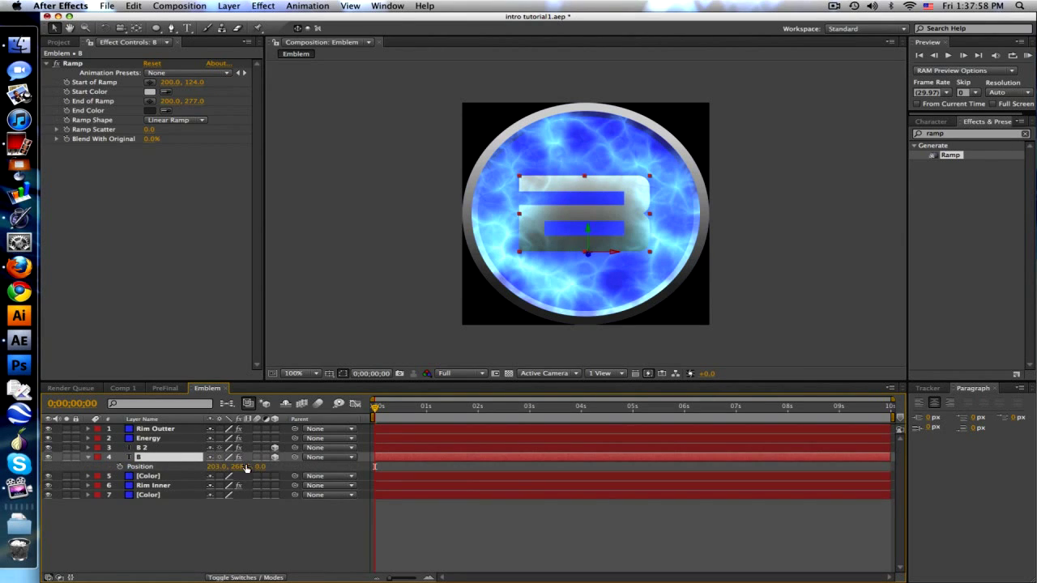
drag(262, 467, 275, 466)
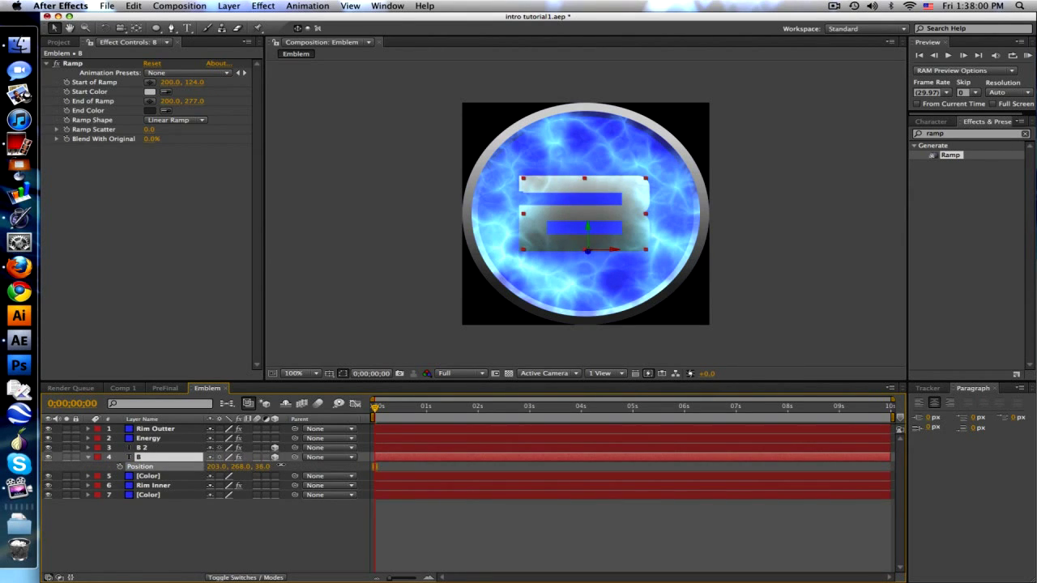
key(Return)
key(Return)
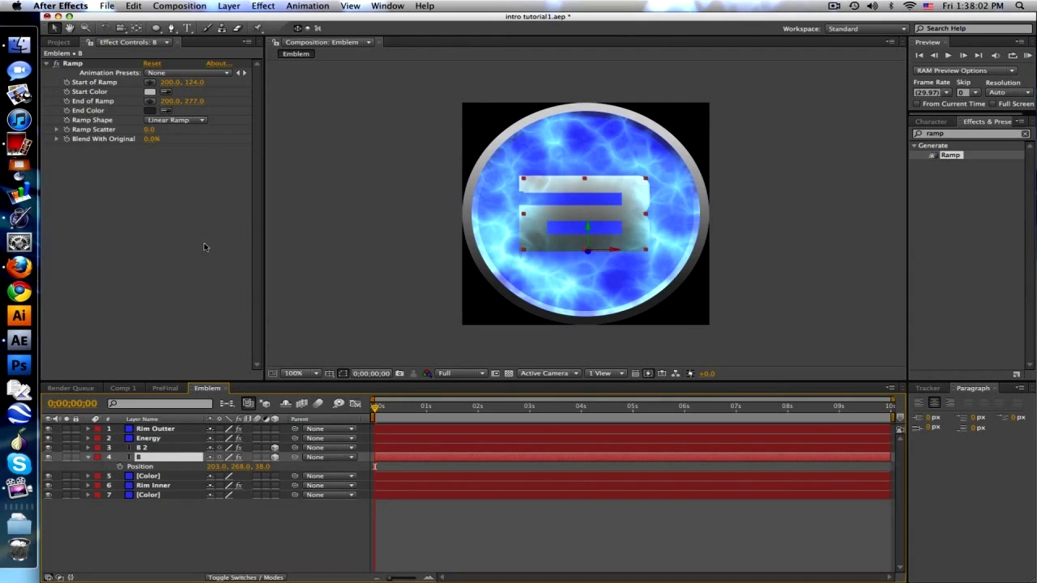
Change the ramp start colour to dark grey 404040 and set B's position to 203,268,34
click(149, 92)
click(374, 468)
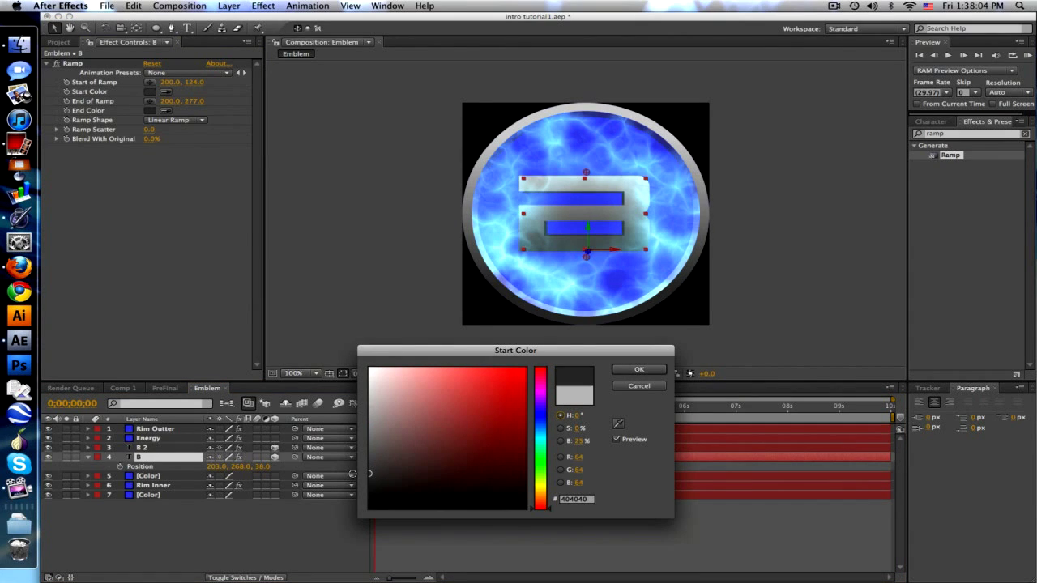
click(618, 371)
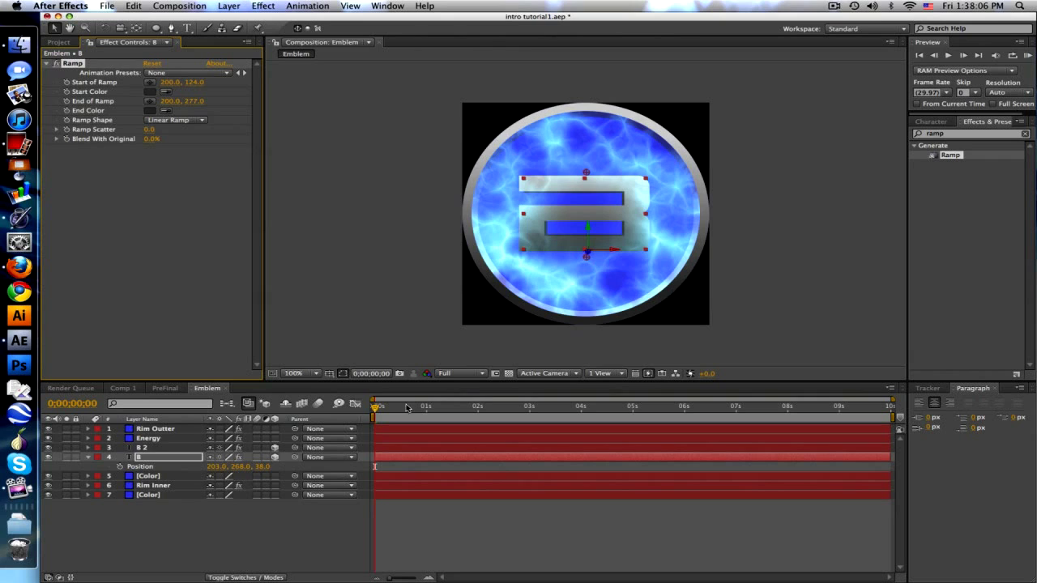
click(67, 456)
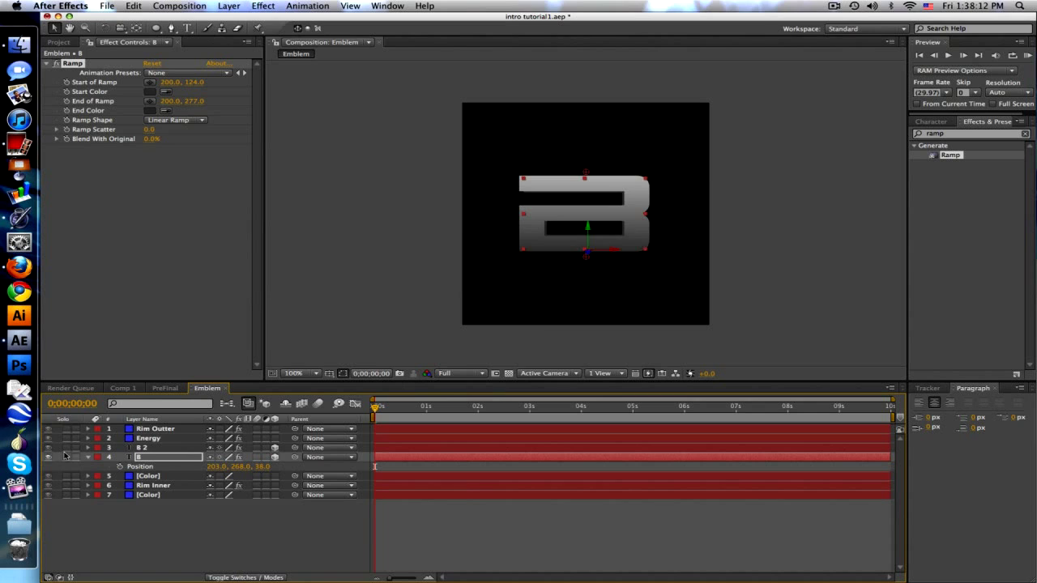
click(67, 456)
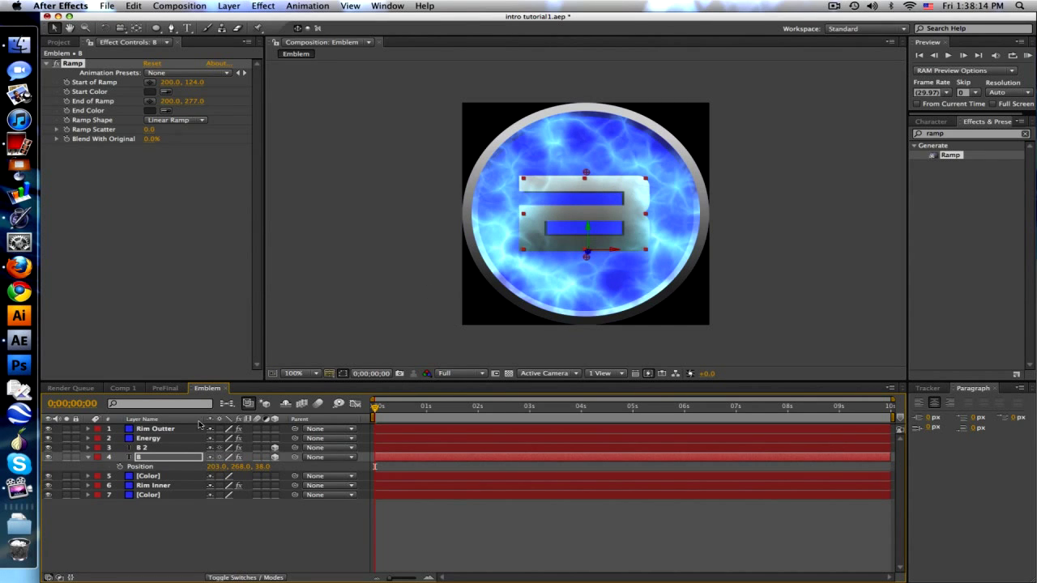
mouse_move(261, 466)
mouse_down()
mouse_move(316, 458)
mouse_move(239, 464)
mouse_move(252, 465)
mouse_up()
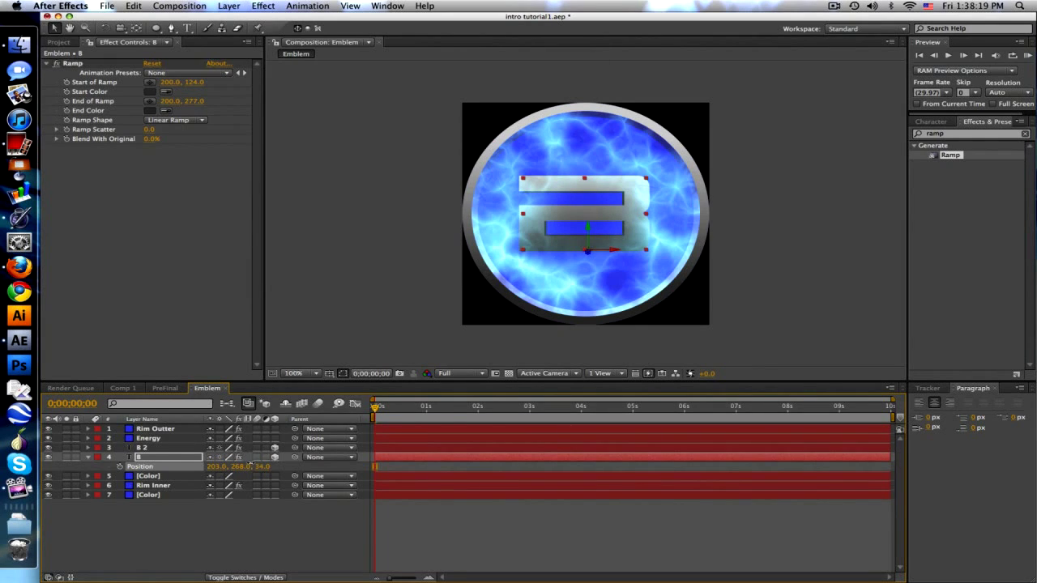
click(548, 519)
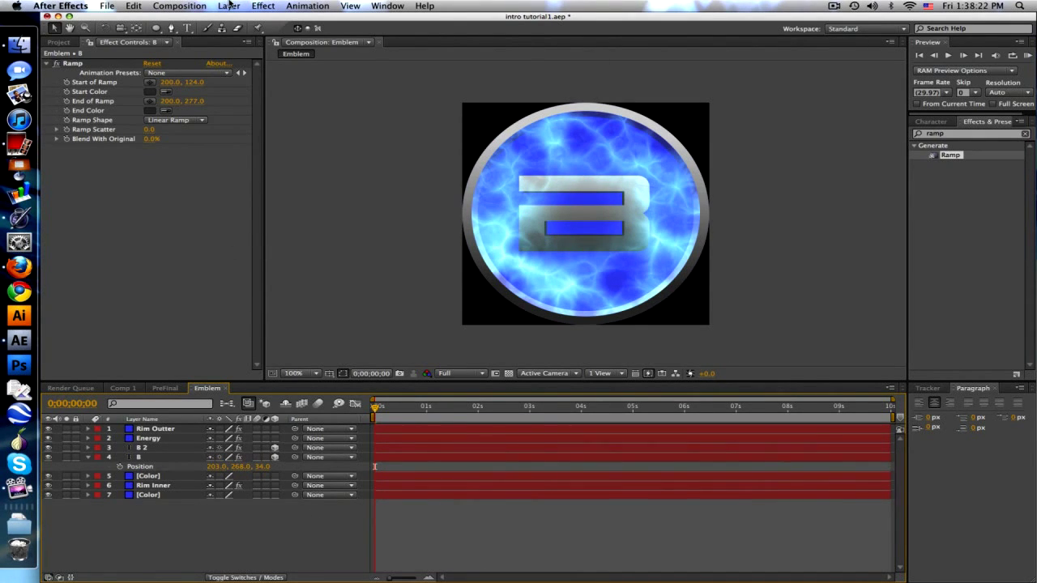
Create a new black solid layer in the Emblem comp
click(229, 6)
click(413, 36)
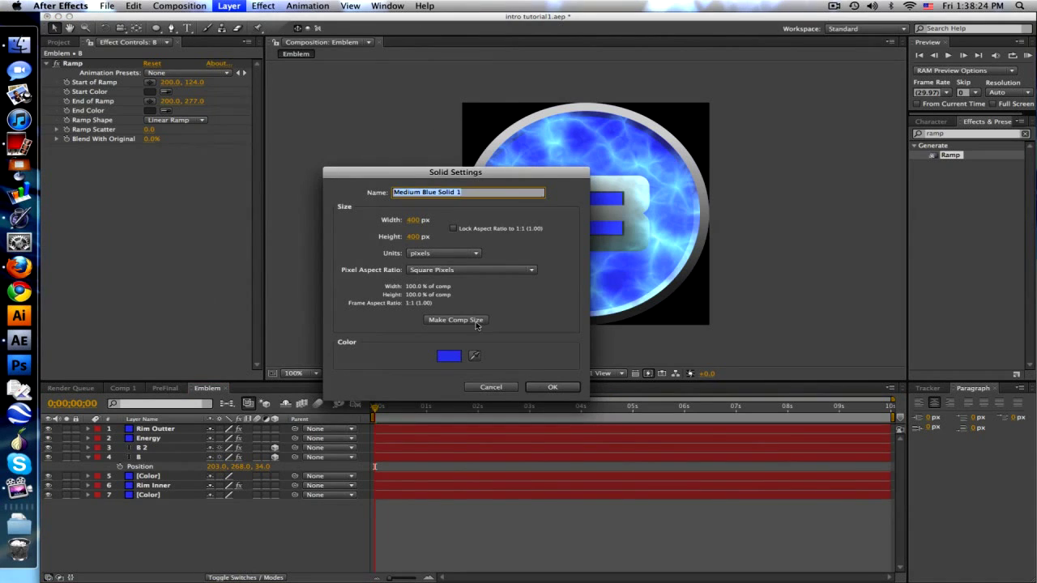
click(448, 356)
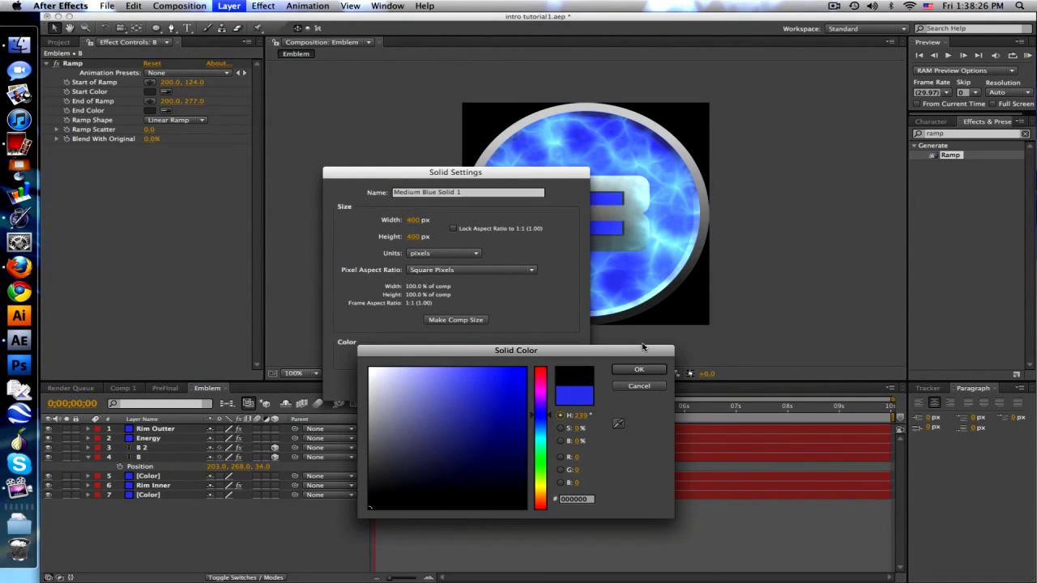
click(635, 375)
click(563, 387)
click(960, 134)
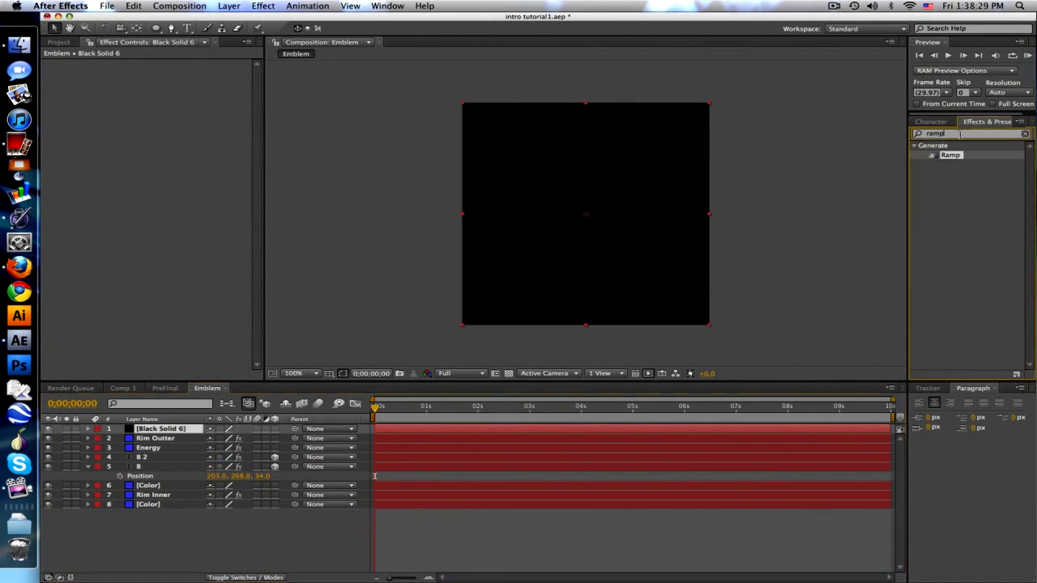
Apply Lens Flare to the black solid, centred at 200,200 with the 105mm Prime lens
drag(960, 134, 865, 138)
text(lens)
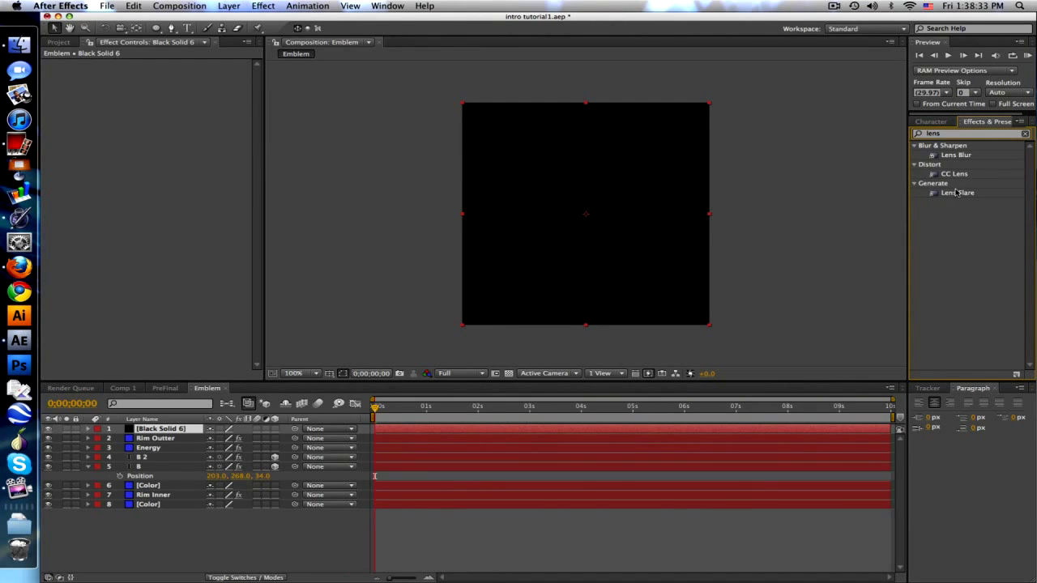
drag(960, 194, 191, 429)
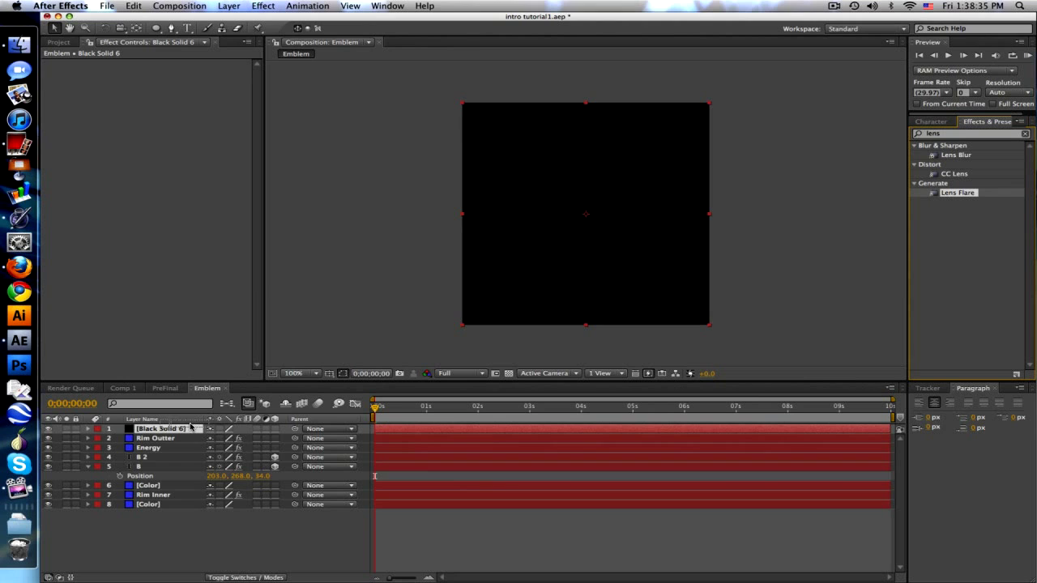
drag(962, 190, 168, 431)
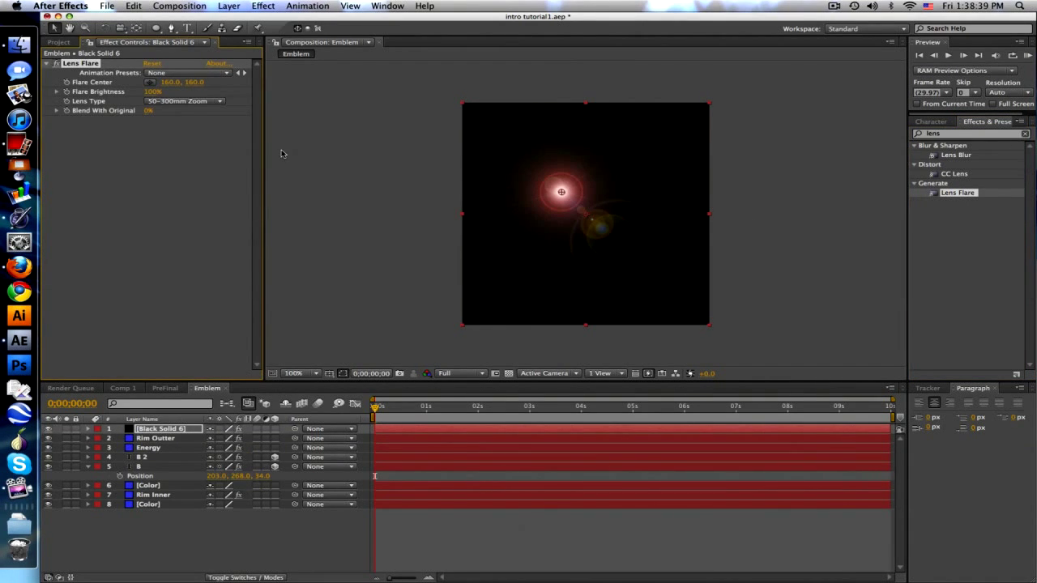
click(168, 82)
text(200)
key(Return)
click(191, 83)
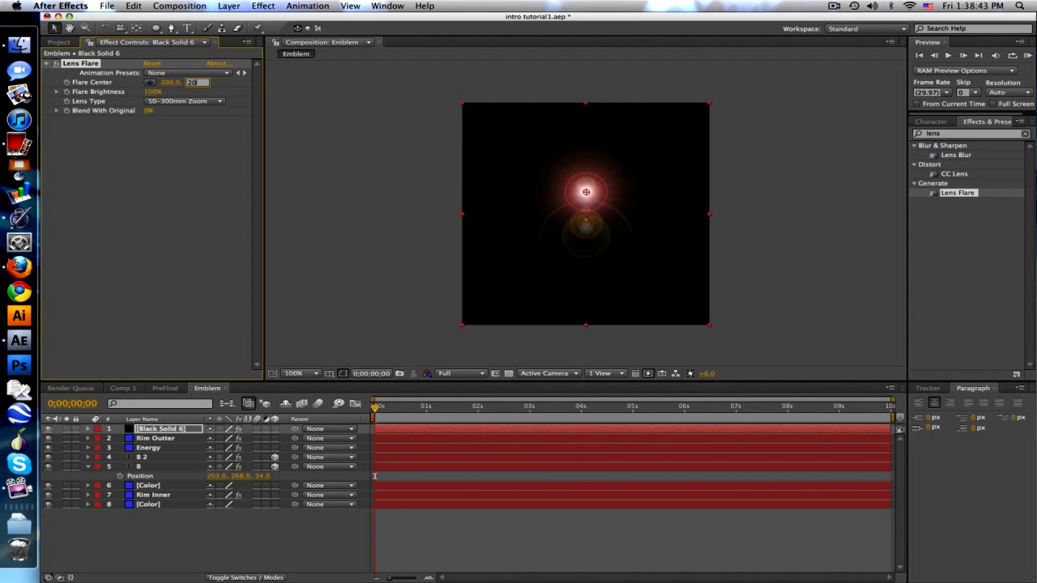
text(0)
key(Return)
click(192, 101)
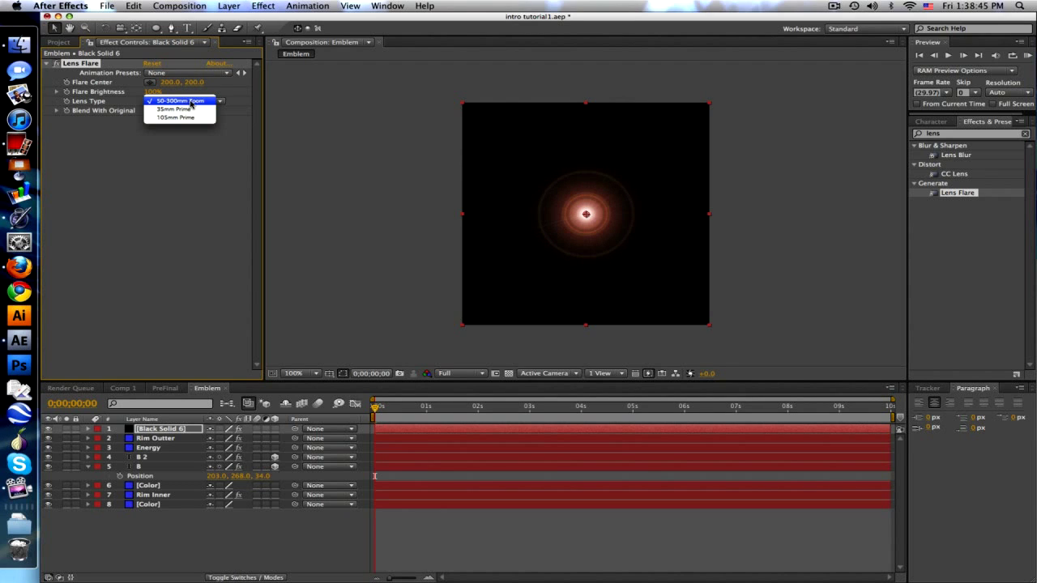
click(191, 118)
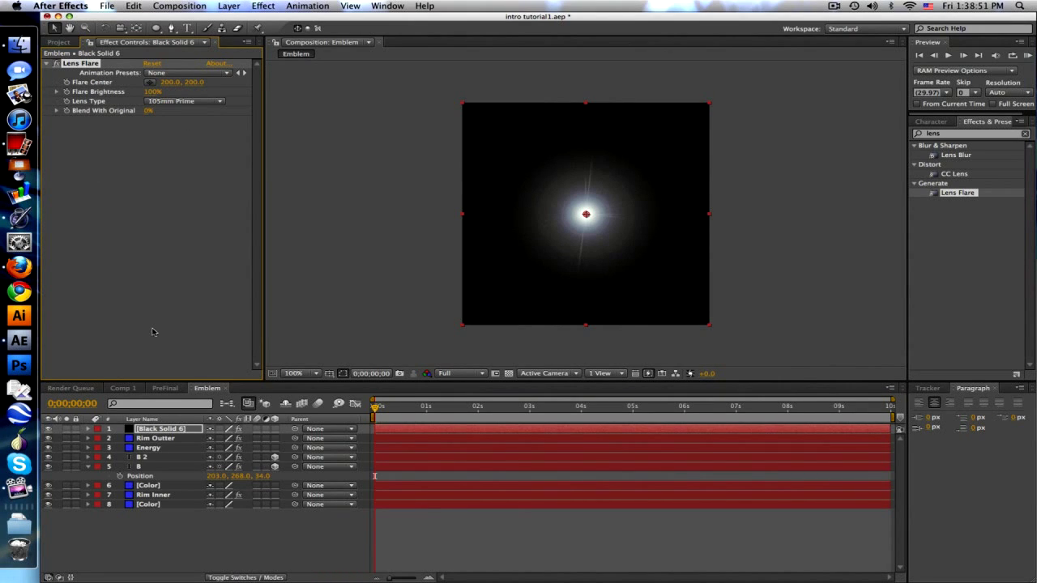
Move Black Solid 6 below the B layer and set its blending mode to Add
click(178, 431)
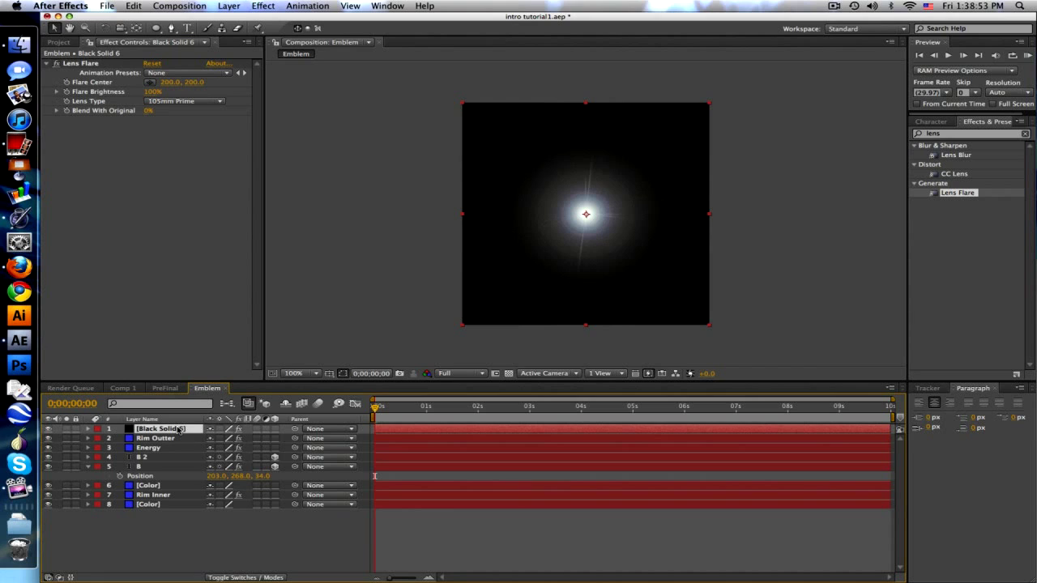
drag(178, 431, 178, 484)
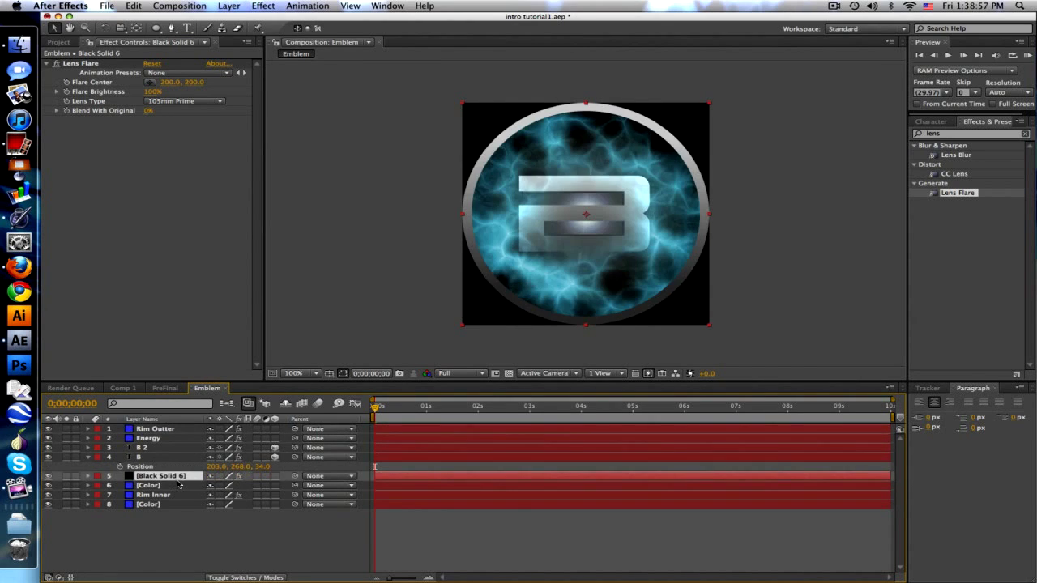
click(253, 577)
mouse_move(397, 406)
mouse_down()
mouse_move(474, 405)
mouse_move(380, 411)
mouse_up()
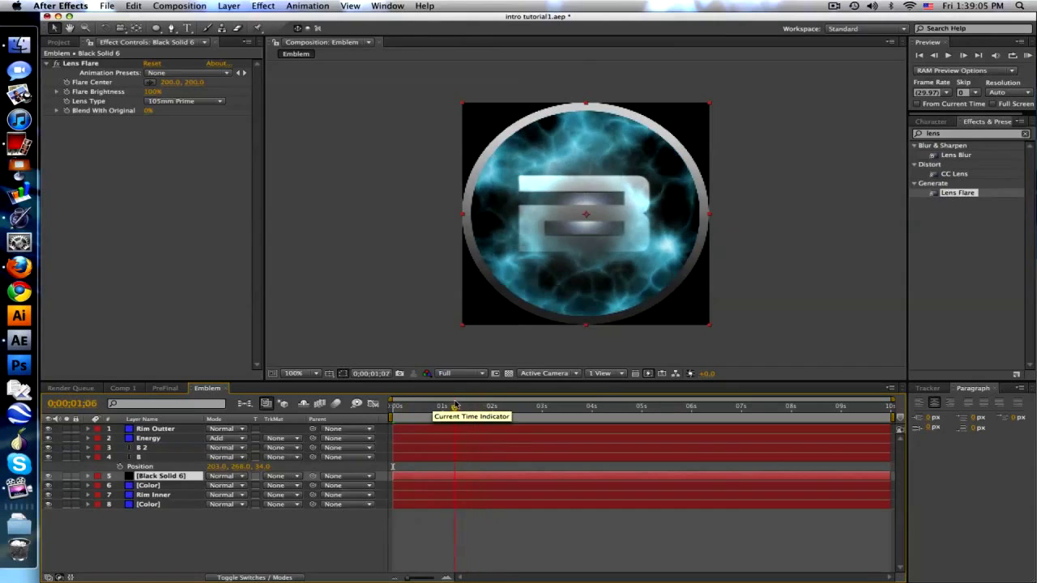
click(231, 476)
click(232, 563)
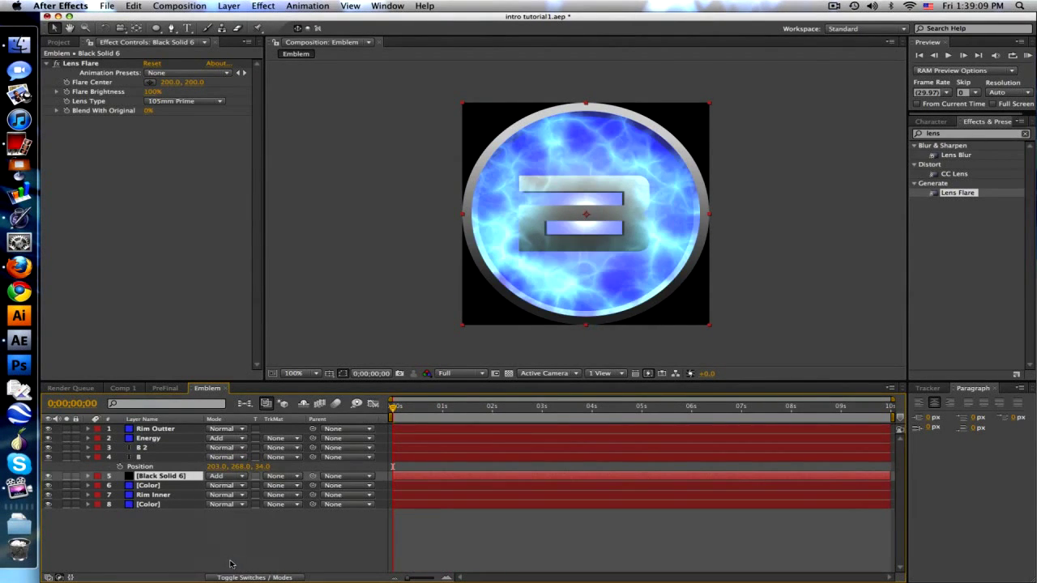
mouse_move(396, 407)
mouse_down()
mouse_move(537, 397)
mouse_move(560, 405)
mouse_up()
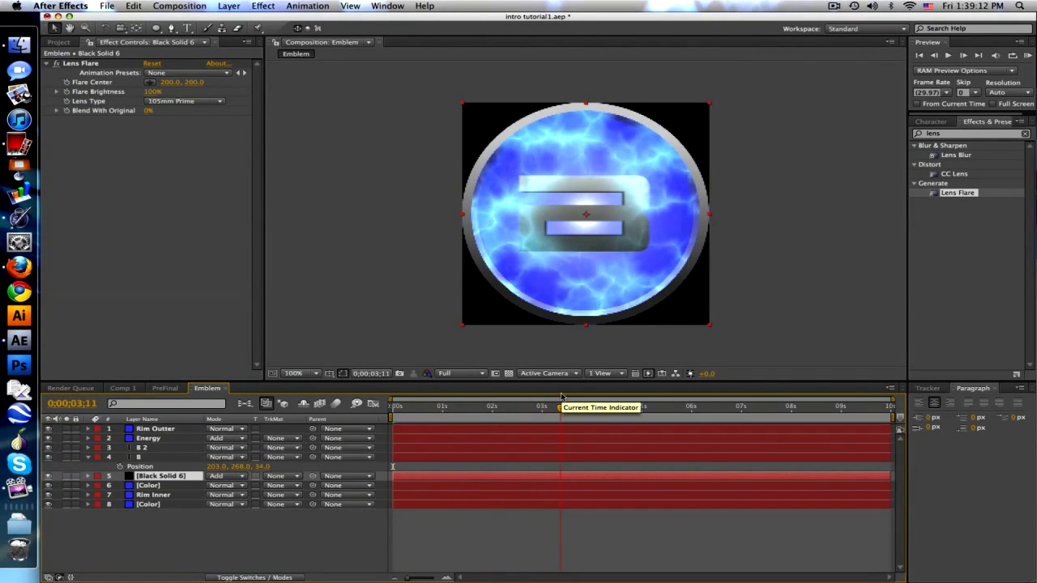
click(161, 485)
click(164, 504)
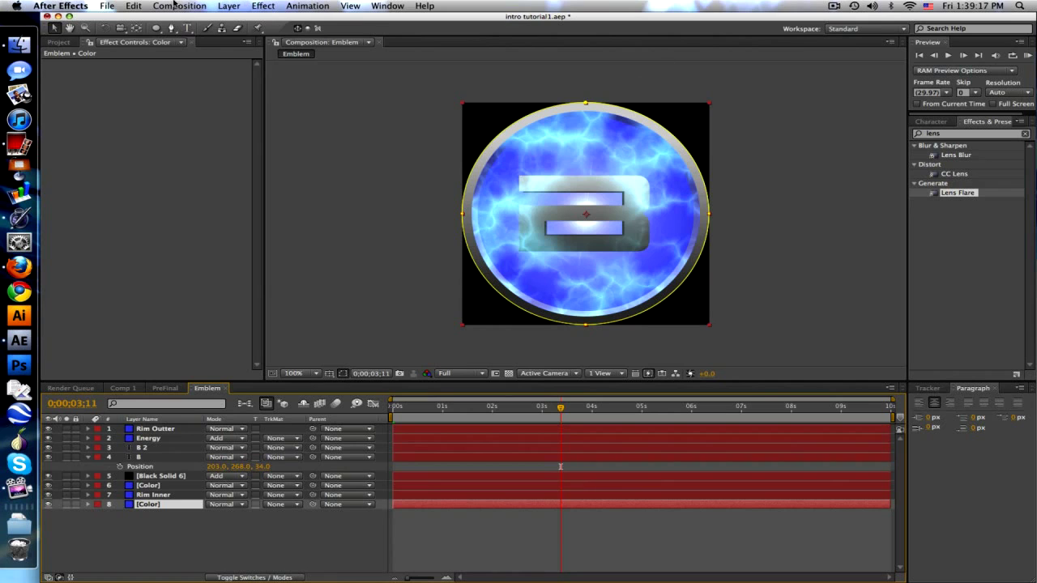
Recolour the bottom solid layer to black in Solid Settings
click(228, 6)
click(238, 26)
click(511, 421)
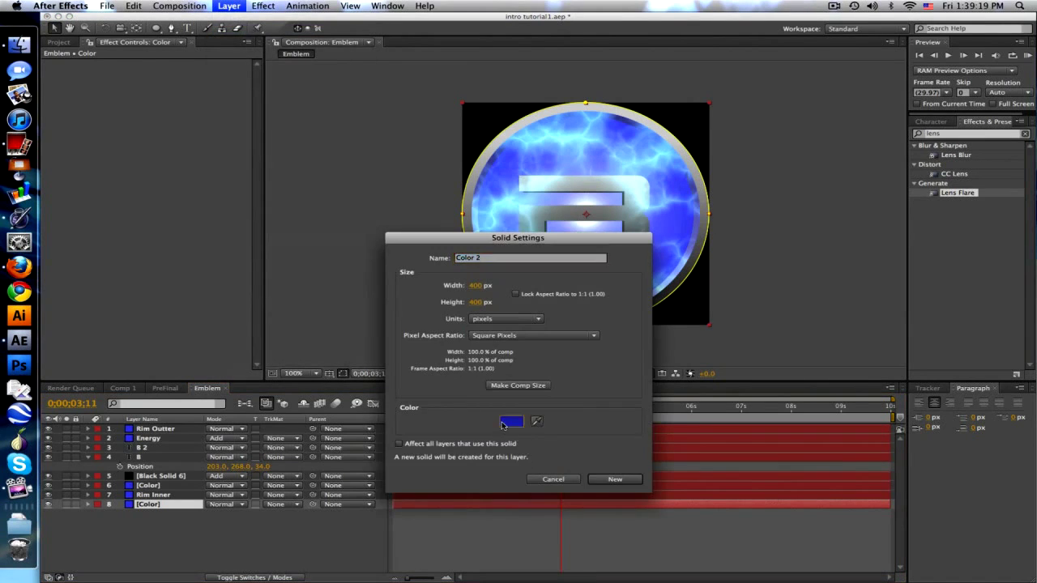
click(638, 369)
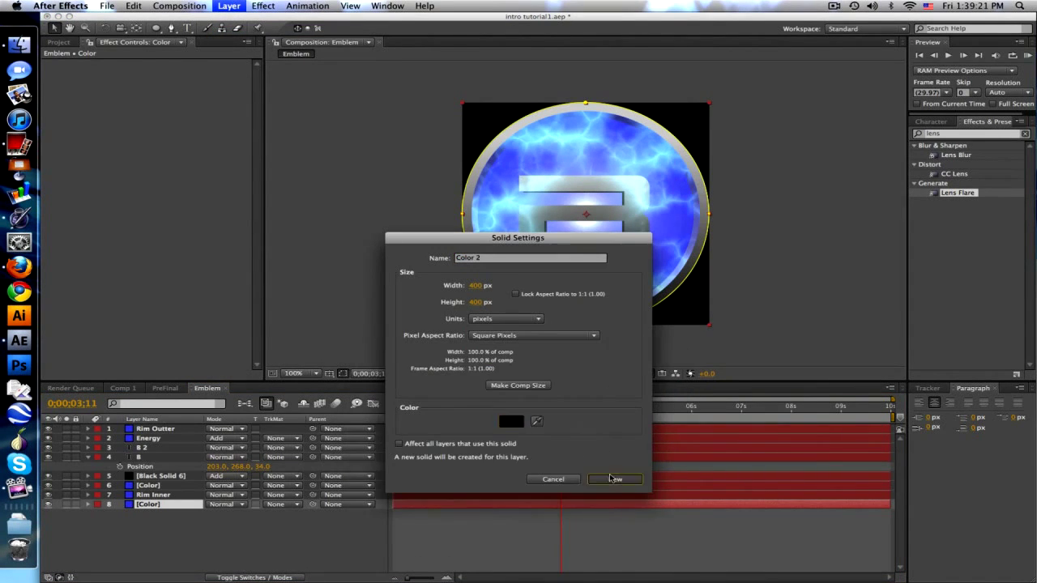
click(609, 478)
Recolour the inner colour solid to dark navy #21235C
click(181, 486)
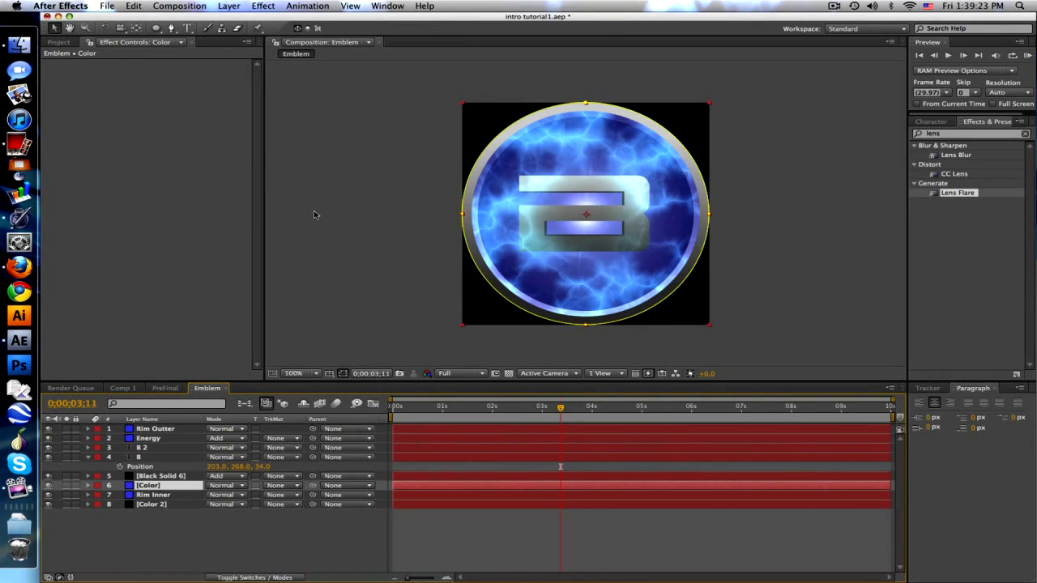
click(229, 5)
click(238, 26)
click(508, 420)
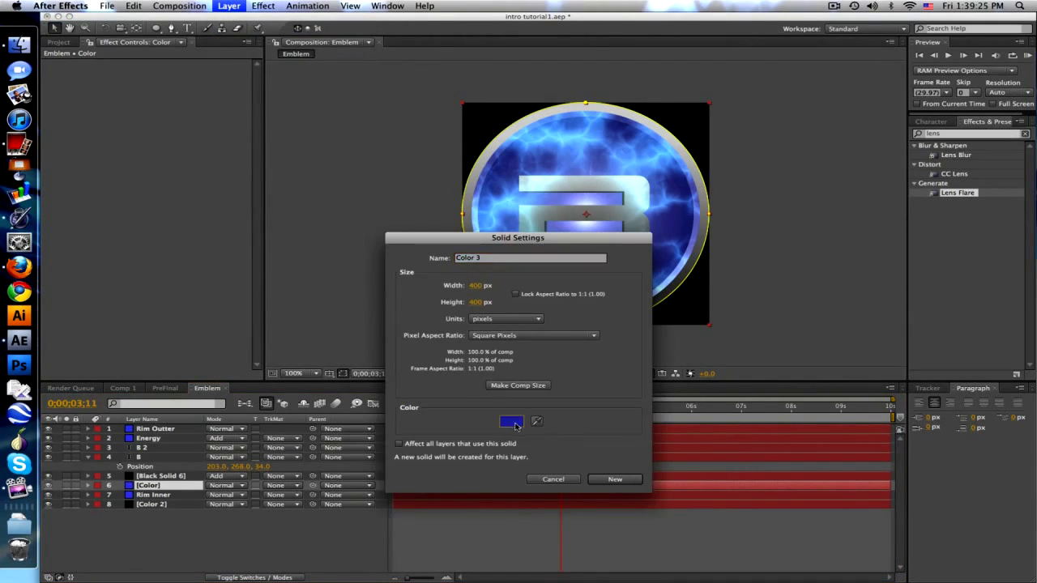
click(468, 458)
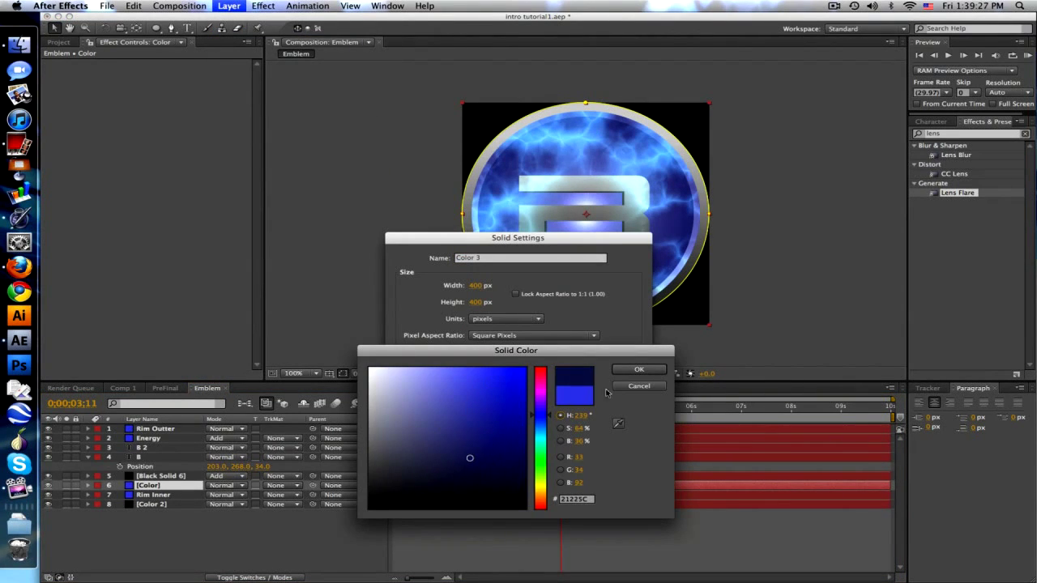
click(639, 369)
click(615, 482)
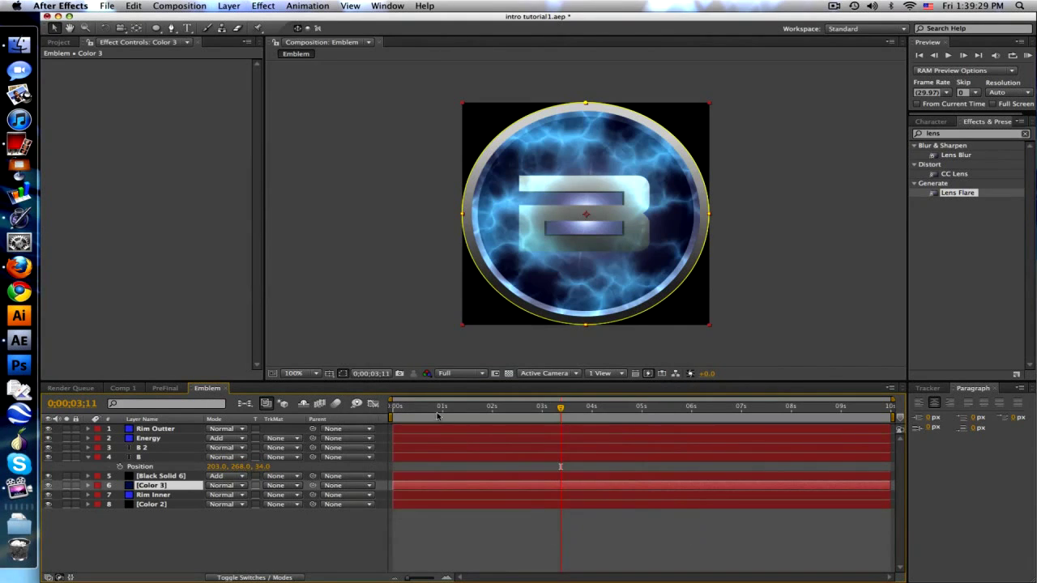
Scrub the timeline to preview the emblem at earlier and later frames
drag(423, 407, 542, 400)
click(192, 477)
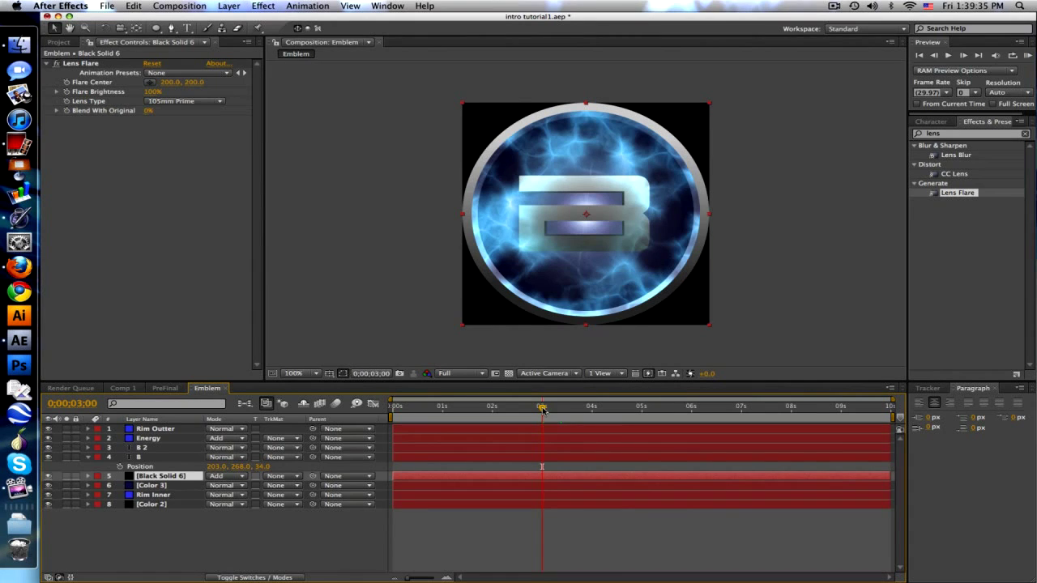
mouse_move(541, 407)
mouse_down()
mouse_move(785, 394)
mouse_move(609, 397)
mouse_move(654, 405)
mouse_up()
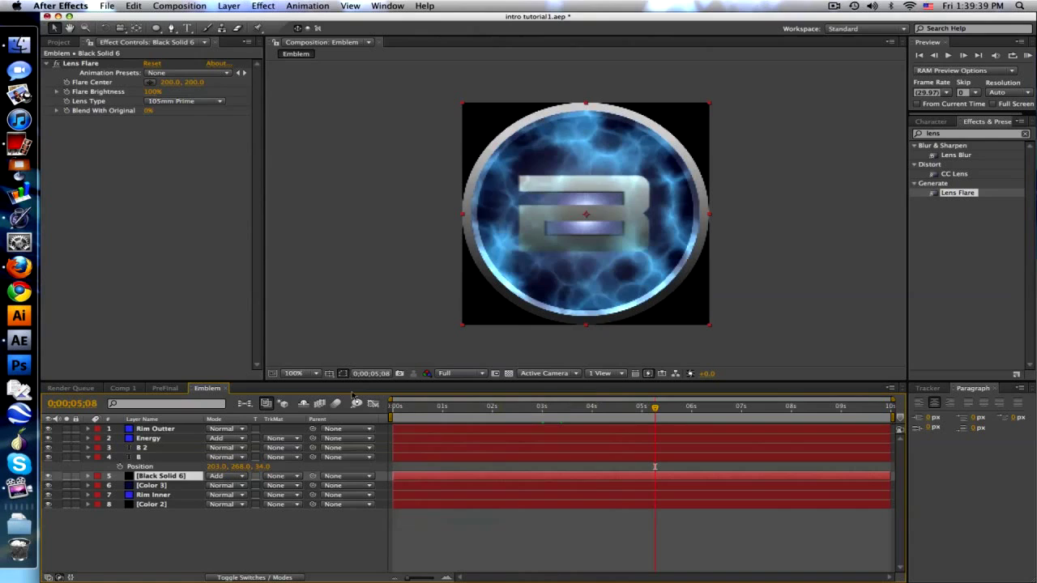
Create a white solid layer in the PreFinal composition
click(167, 389)
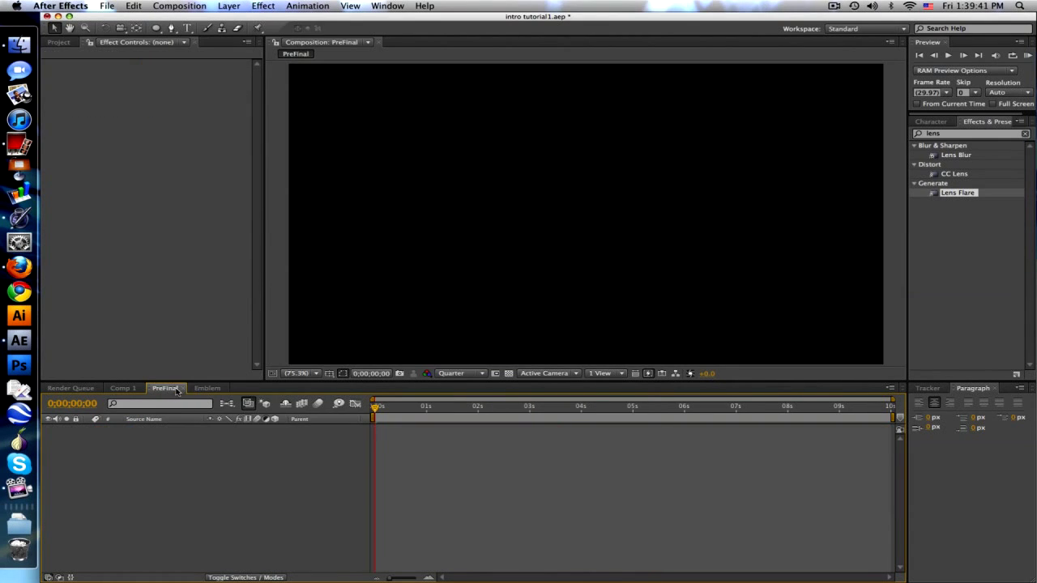
click(228, 6)
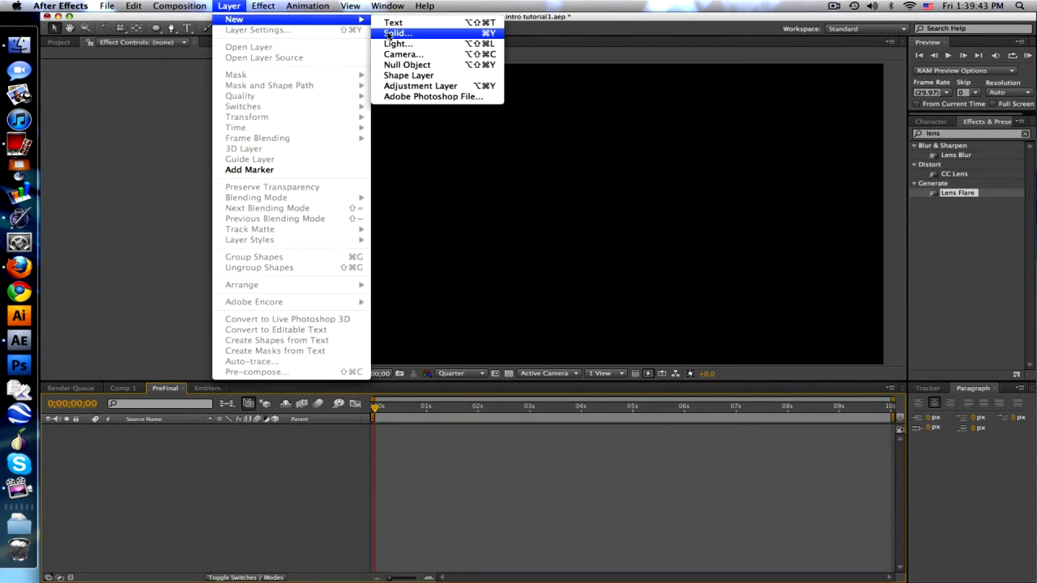
click(396, 33)
click(441, 354)
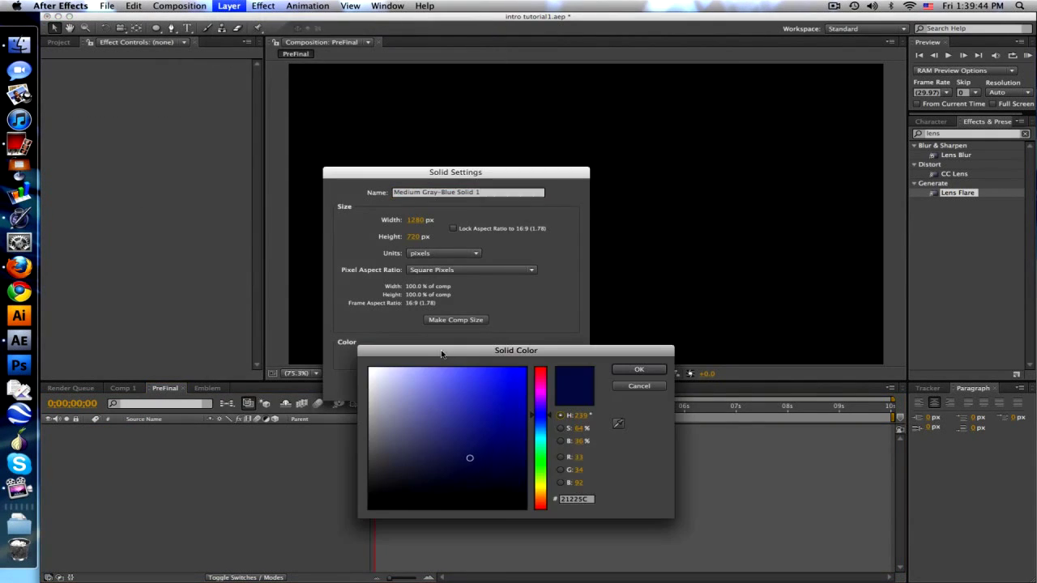
click(368, 378)
click(639, 370)
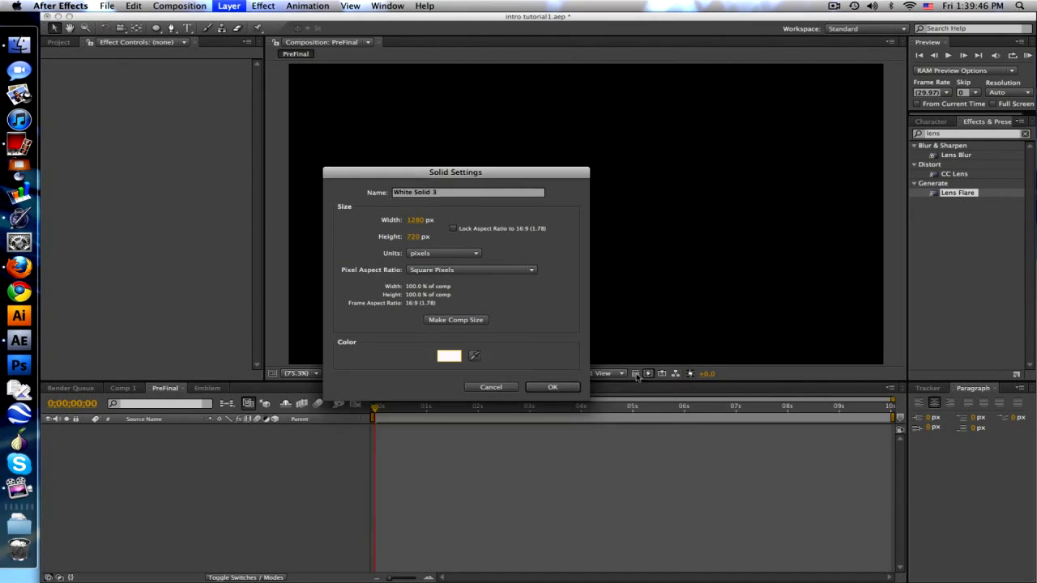
click(552, 384)
Rename the solid to Bg and place the Emblem comp on top of it
key(Return)
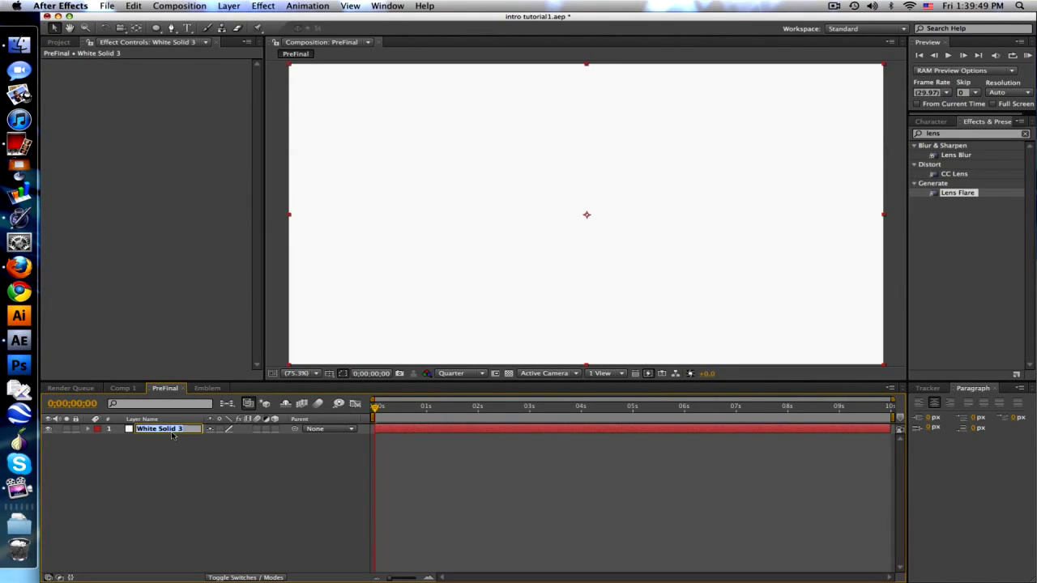
text(Bg)
key(Return)
click(473, 481)
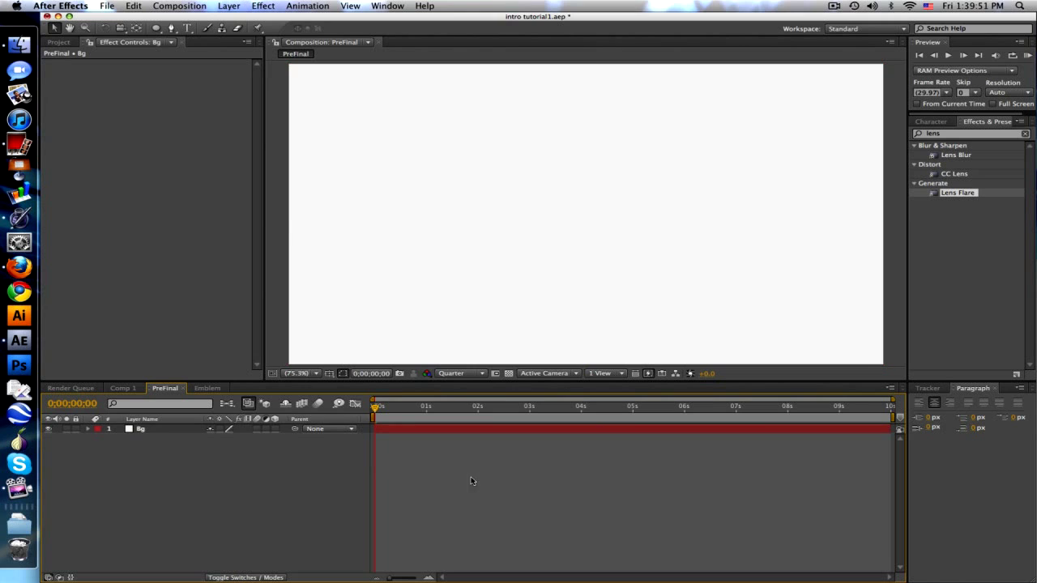
click(58, 42)
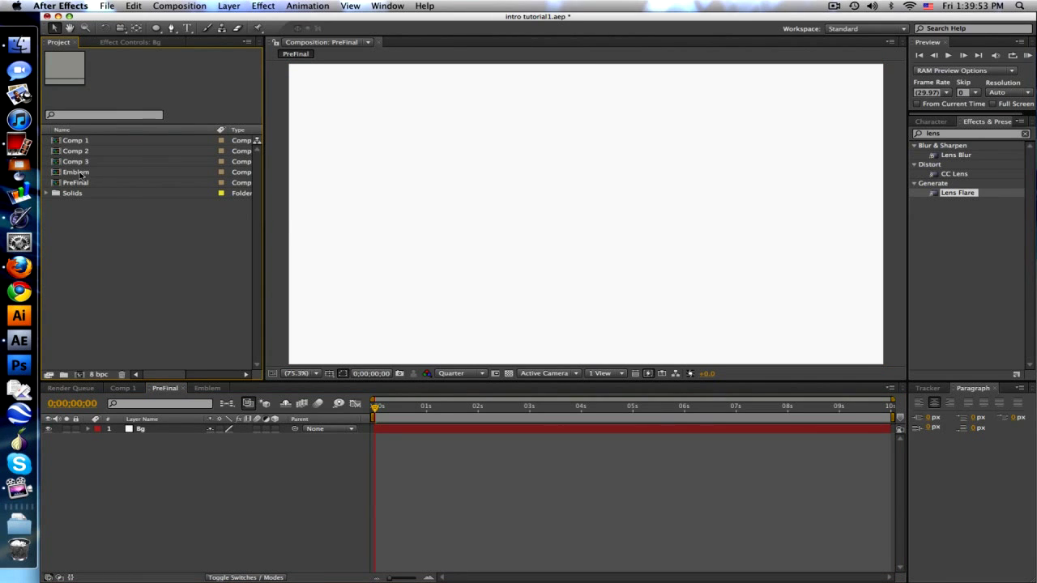
drag(81, 175, 186, 429)
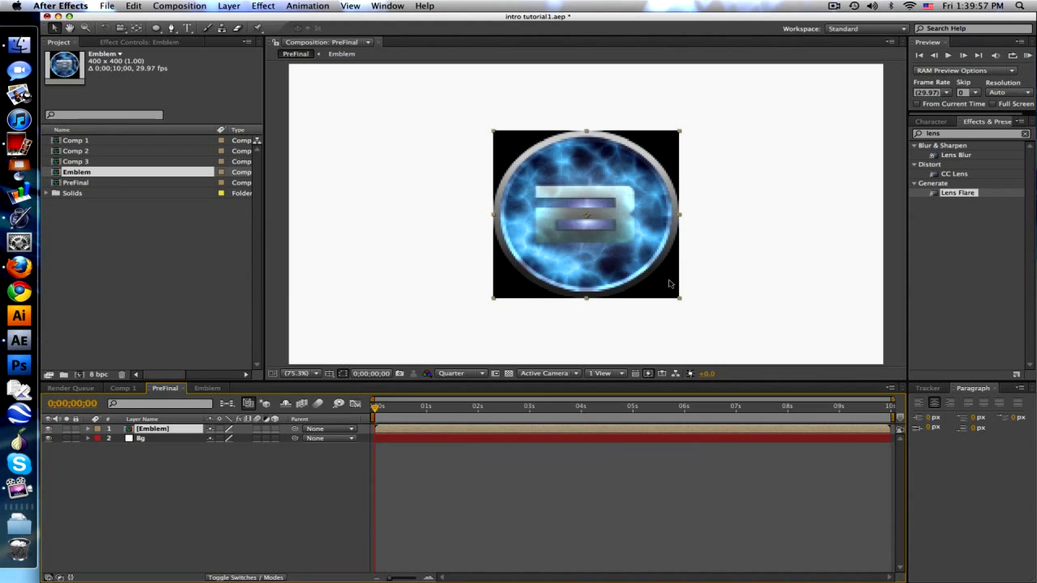
Mask the Emblem layer with a fitted circular ellipse and preview at Full resolution
click(497, 499)
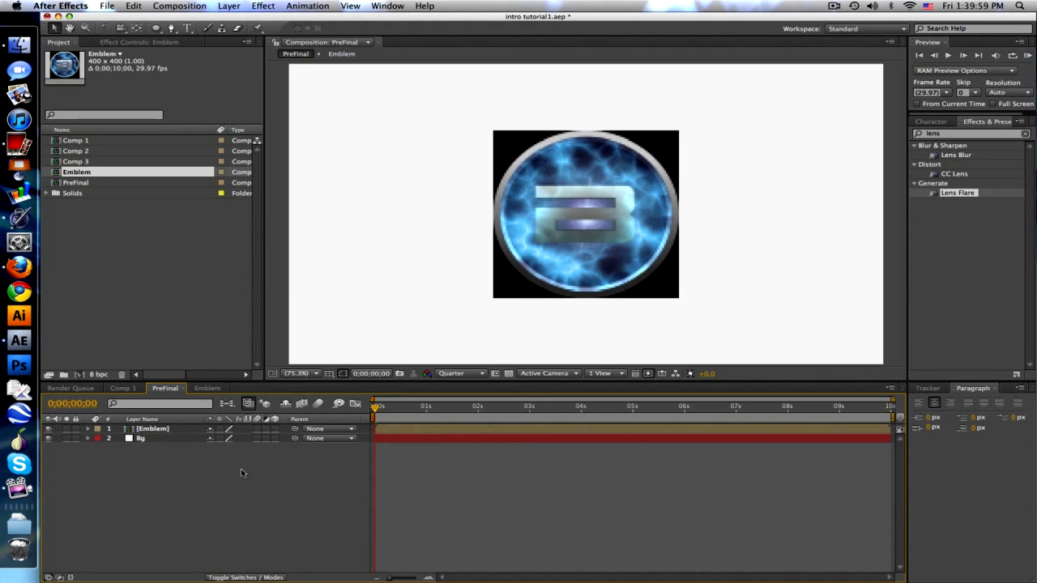
click(180, 432)
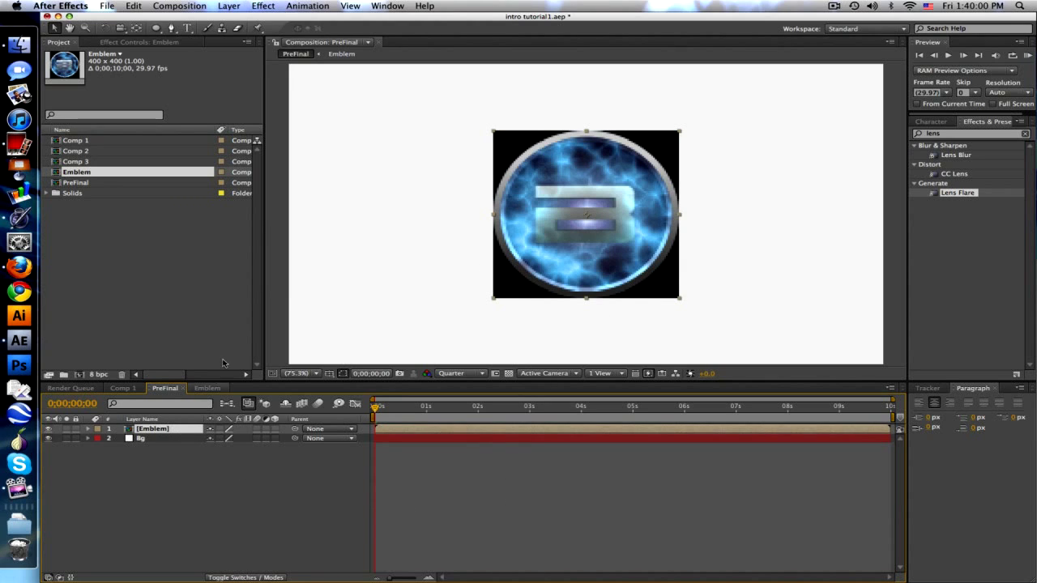
double_click(157, 30)
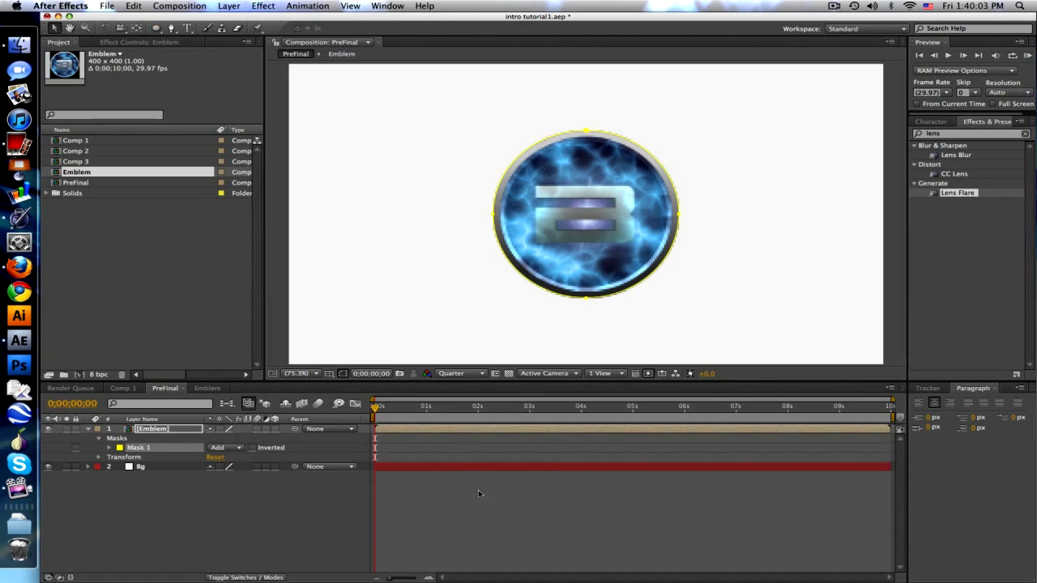
click(458, 373)
click(463, 402)
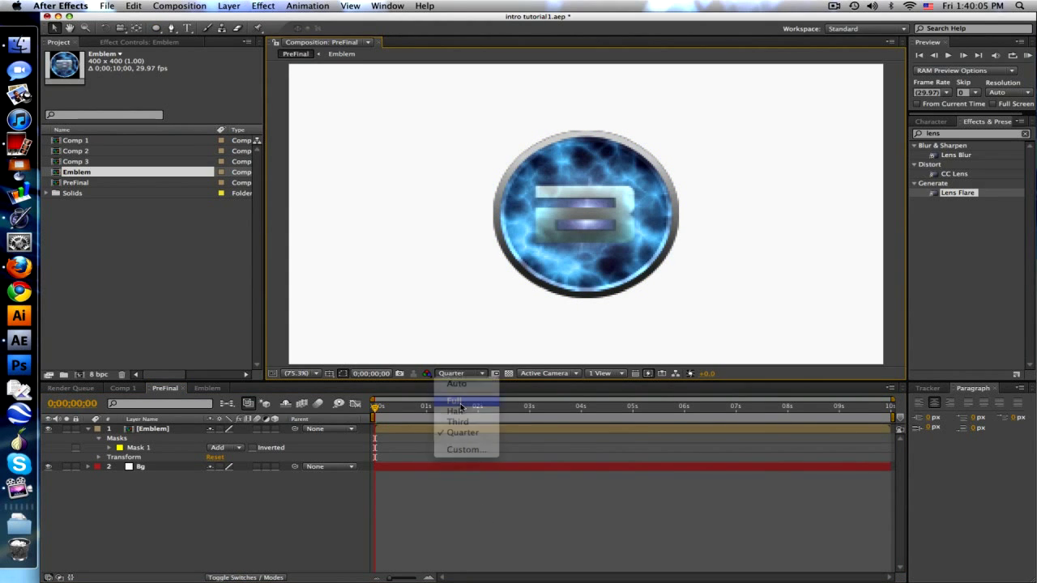
Make the Emblem layer 3D, scale it to 75% and move it left to X 318
click(185, 432)
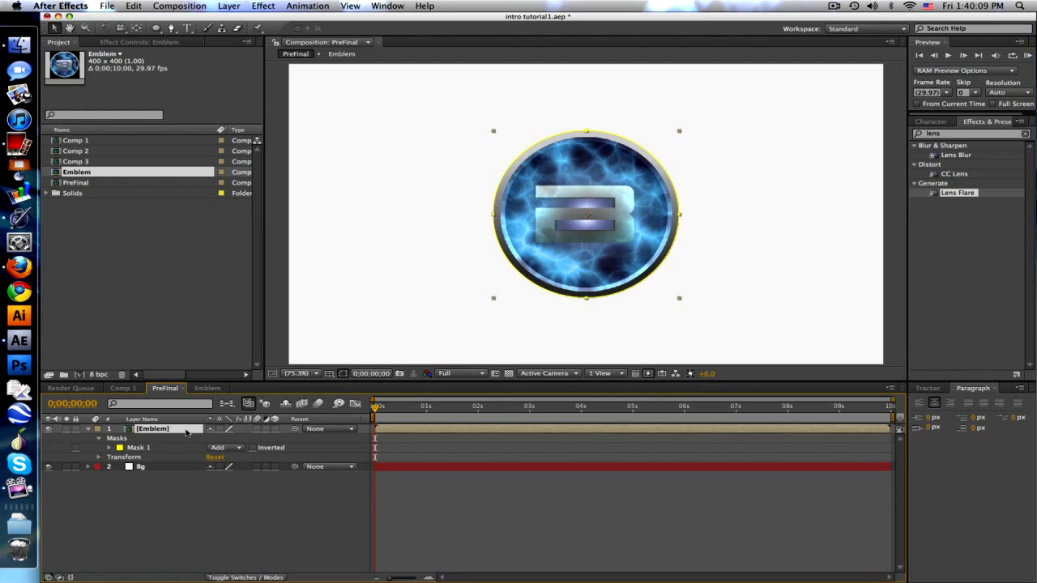
click(276, 428)
key(p)
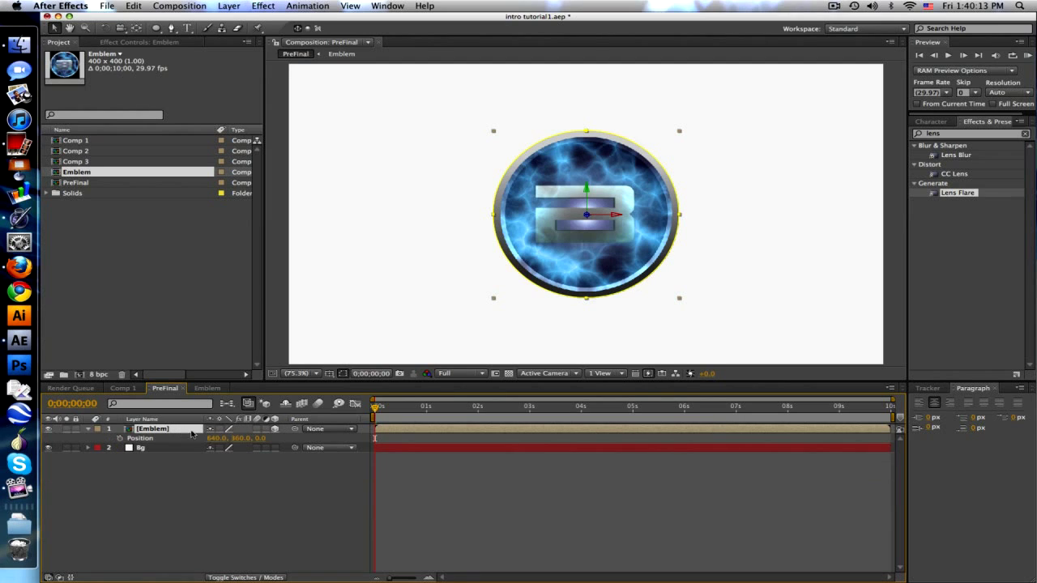
drag(212, 438, 26, 438)
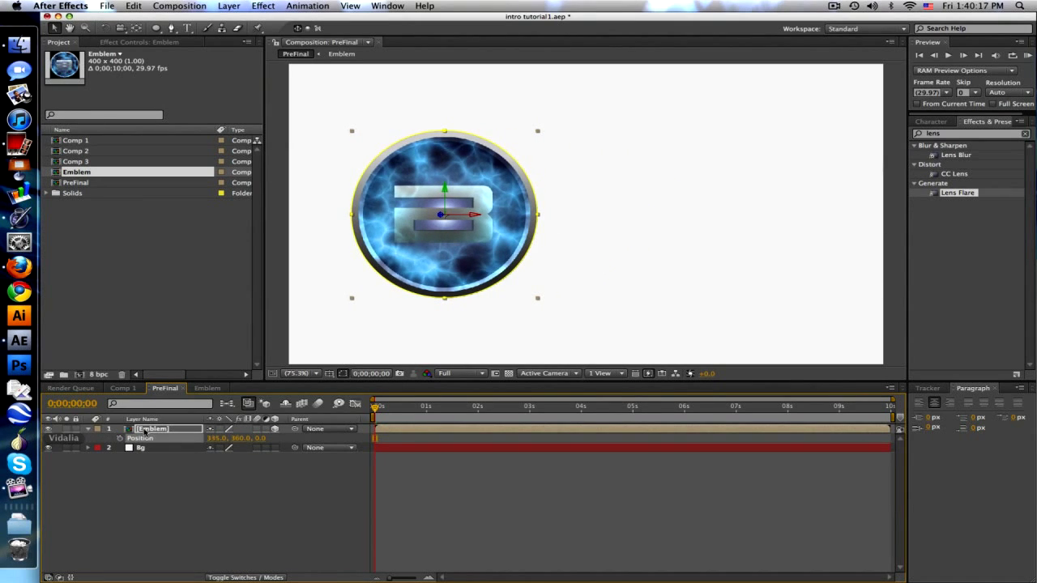
key(s)
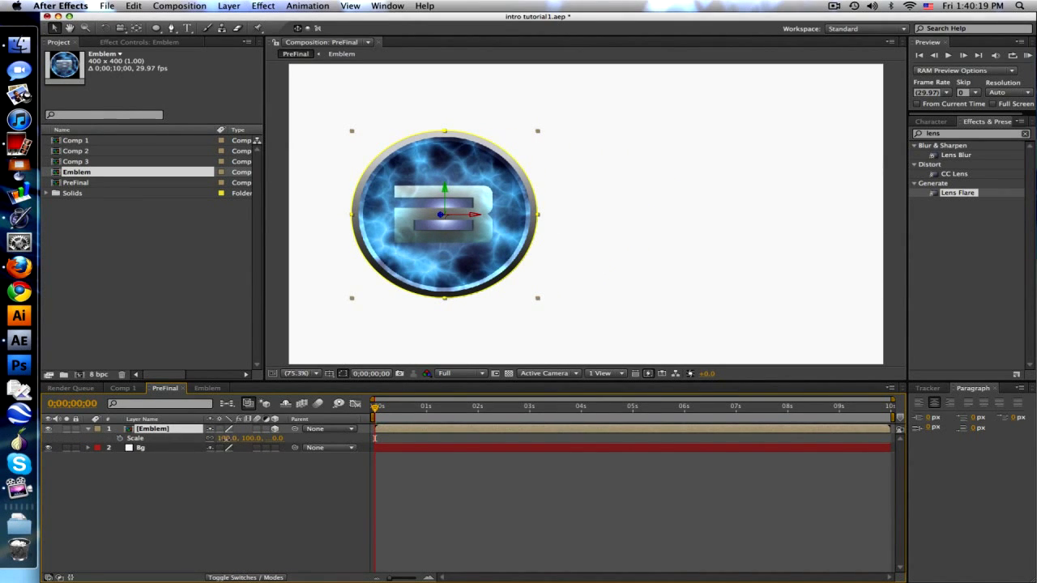
mouse_move(225, 438)
mouse_down()
mouse_move(204, 439)
mouse_move(224, 440)
mouse_up()
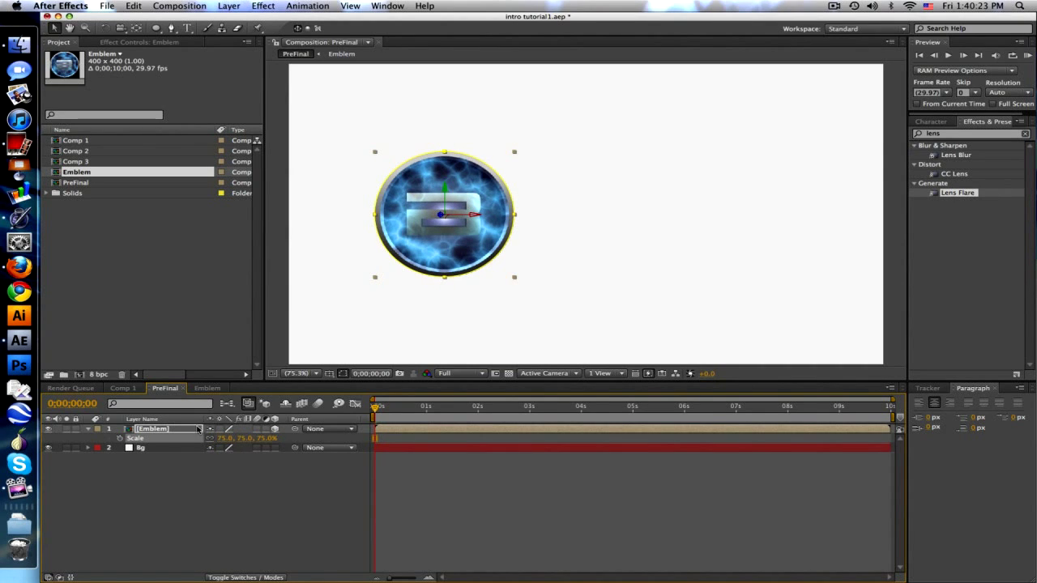
key(p)
drag(209, 438, 200, 438)
Add an 'xbakerxhd' text layer right of the emblem and reduce its font size
click(422, 476)
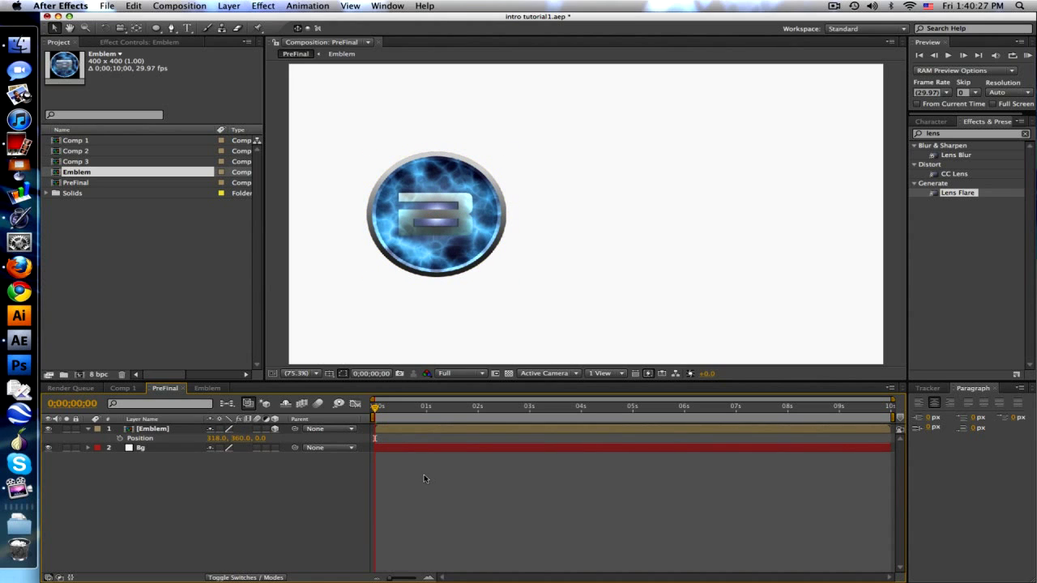
click(188, 27)
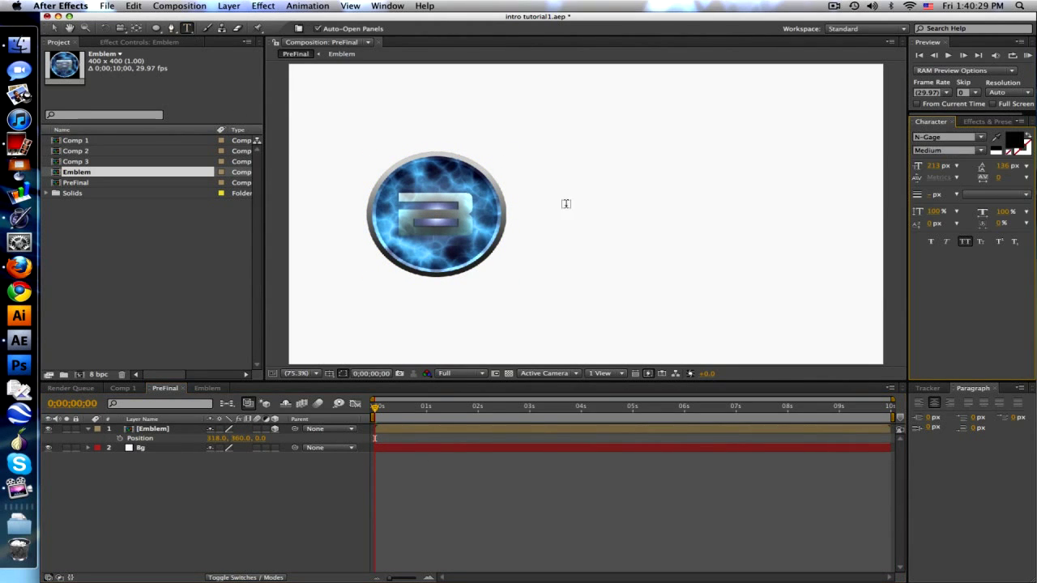
click(585, 197)
text(X)
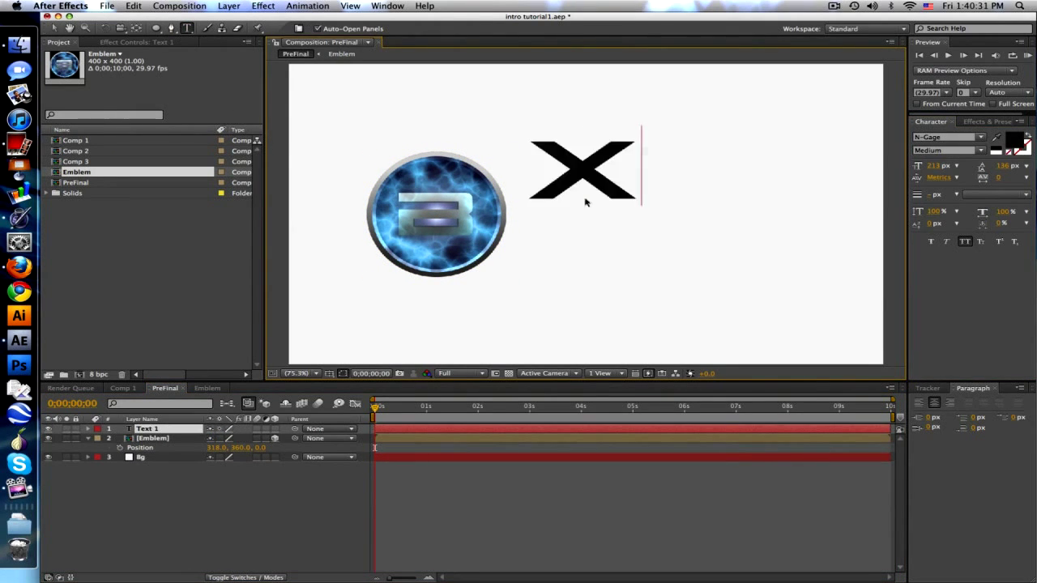
text(BAKERXH)
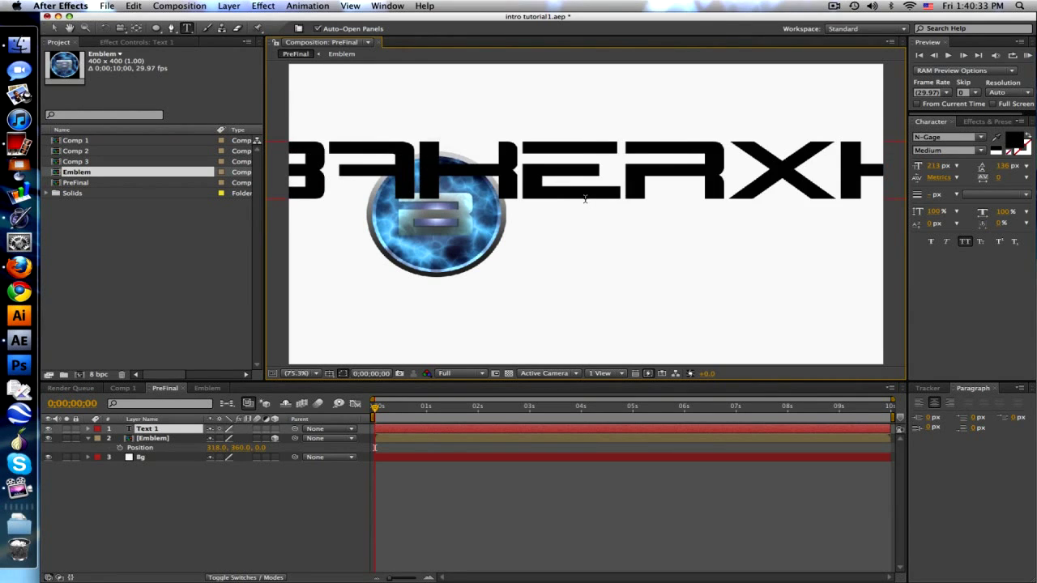
key(super+a)
drag(937, 172, 867, 177)
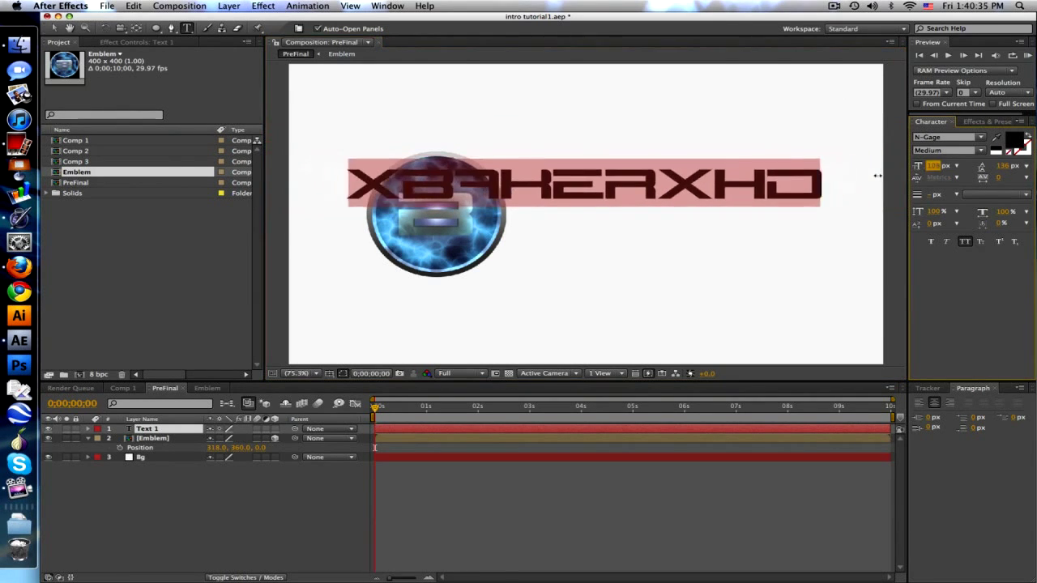
Turn on Title/Action Safe guides and move the text beside the emblem
click(328, 373)
click(335, 382)
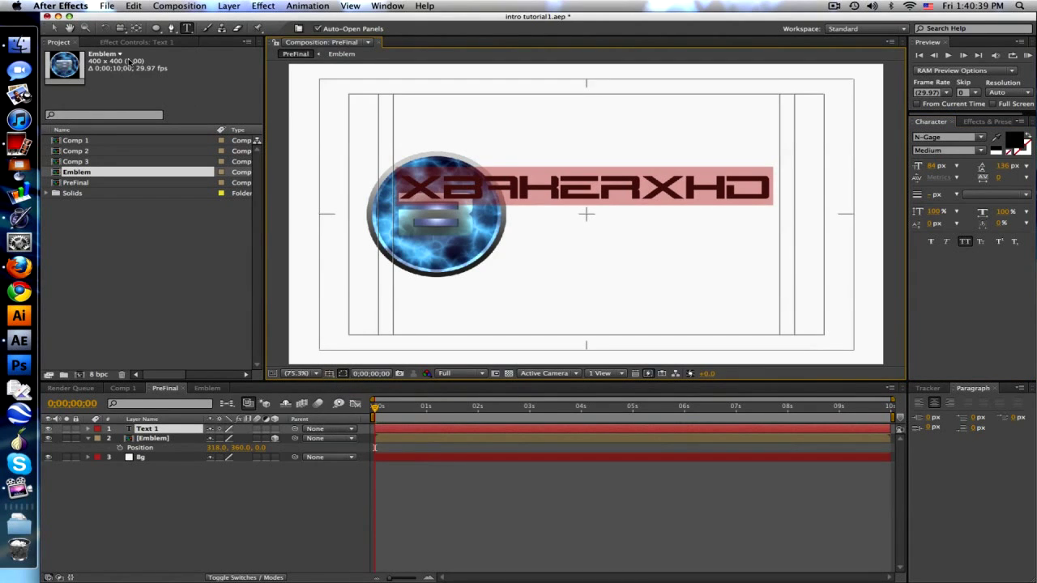
click(54, 27)
drag(669, 191, 783, 215)
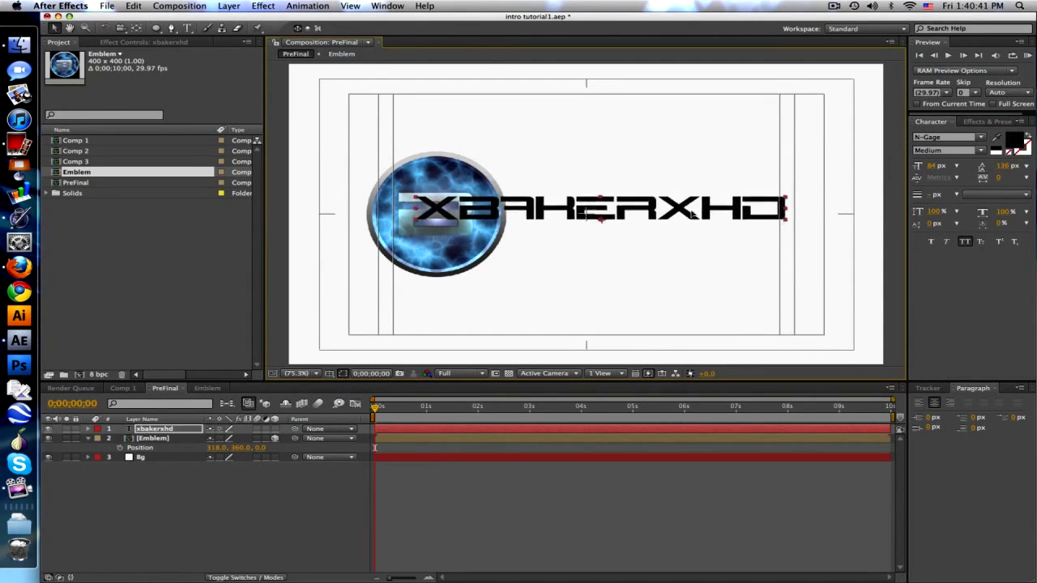
Shrink the text to 66 px and position it just right of the emblem
double_click(782, 215)
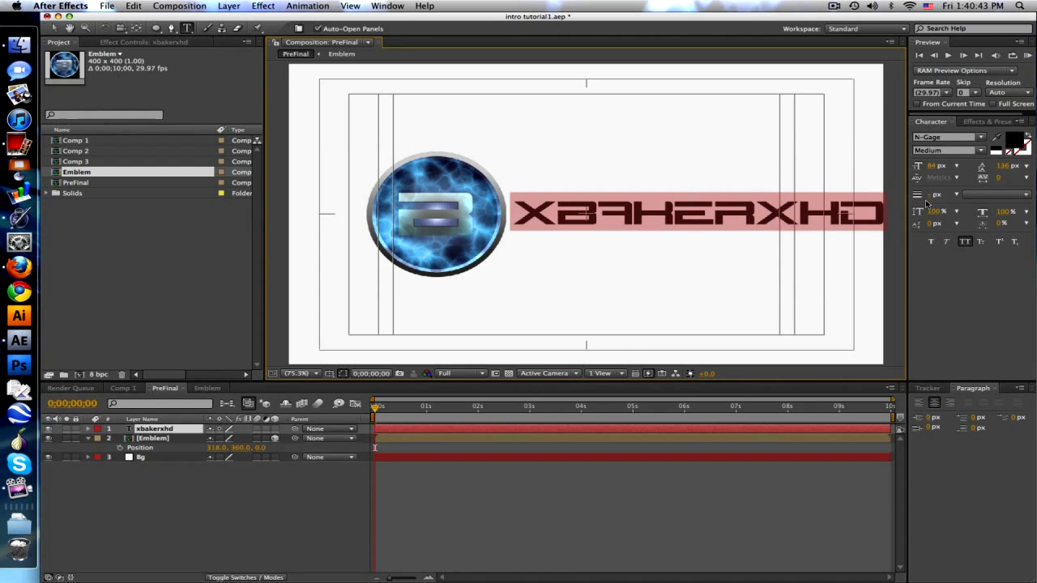
drag(930, 166, 899, 193)
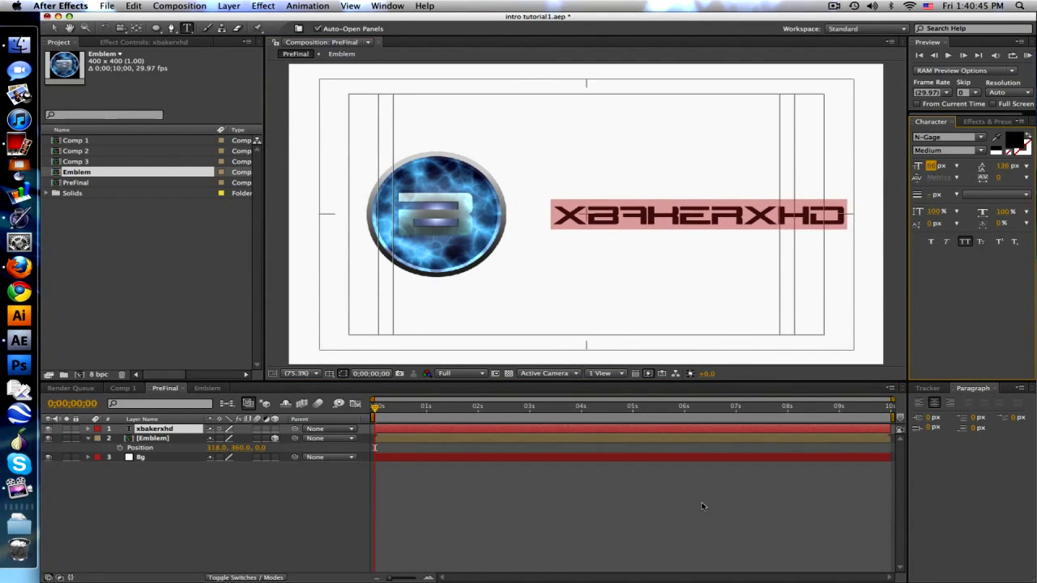
click(702, 506)
click(54, 28)
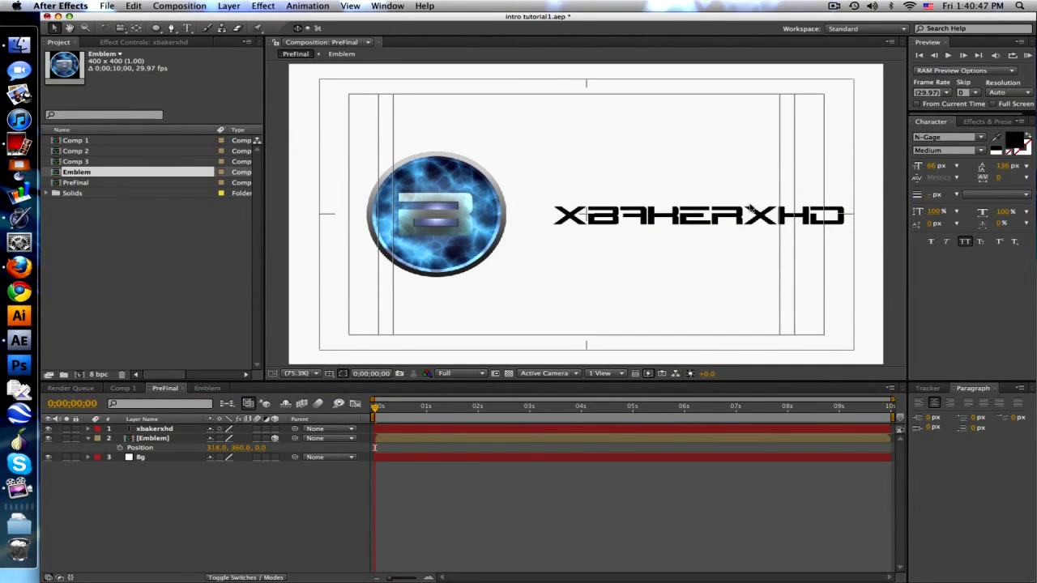
drag(750, 215, 727, 216)
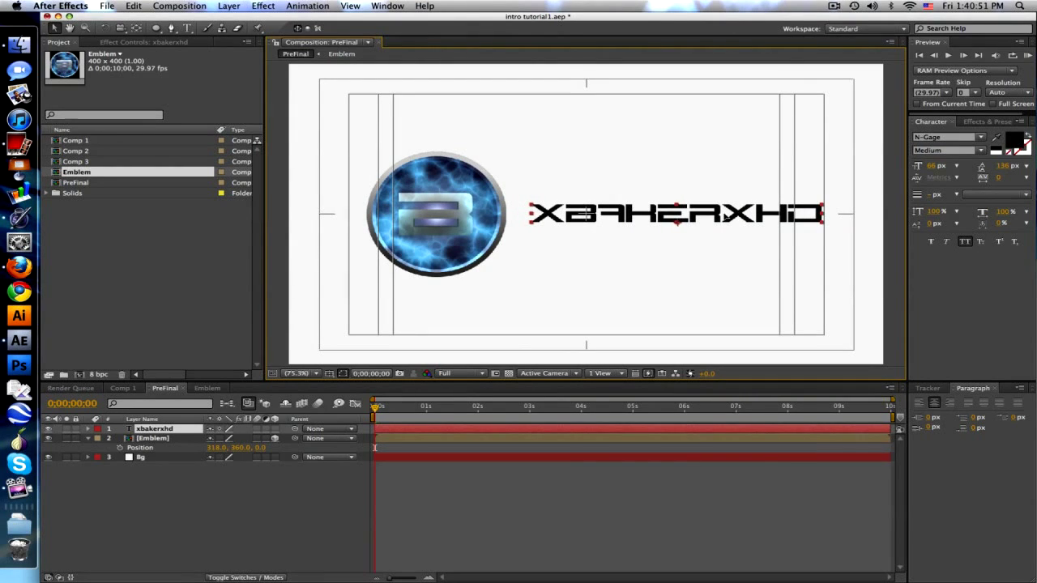
click(675, 504)
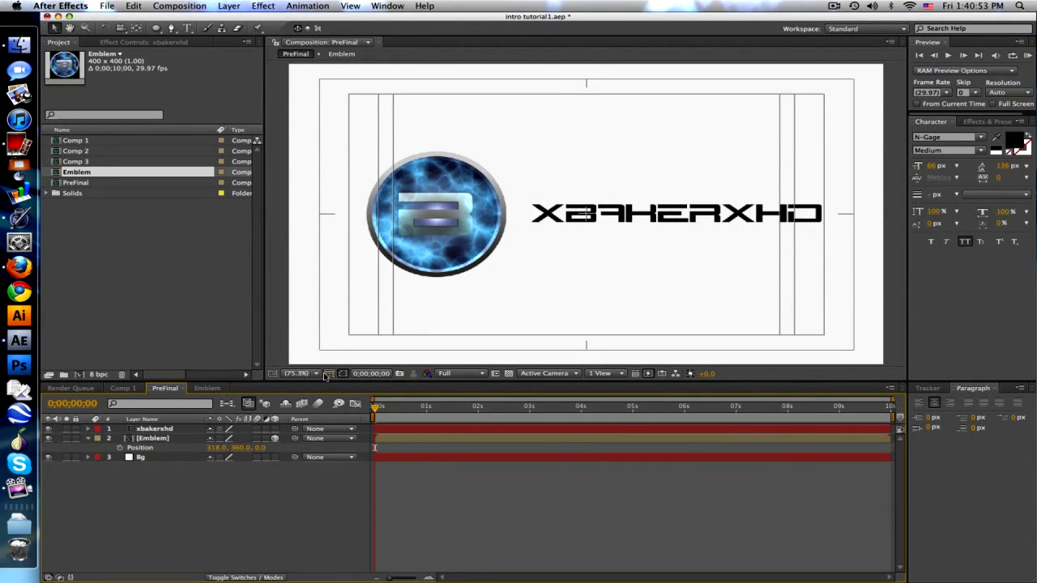